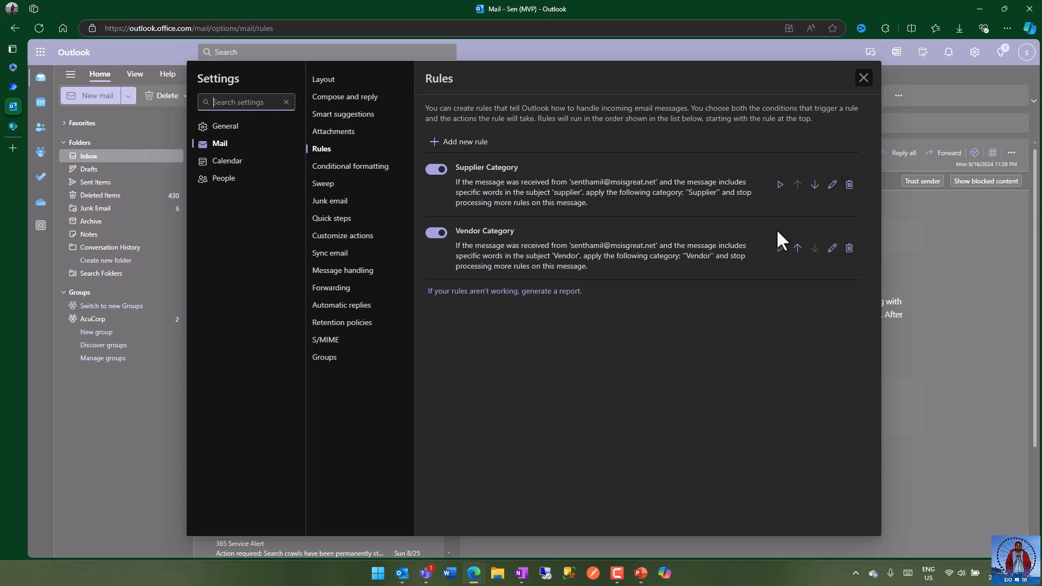
Close the Outlook rules settings and check the Vendor Reports and Supplier Reports folders in the SharePoint EmailDocuments library.
click(862, 79)
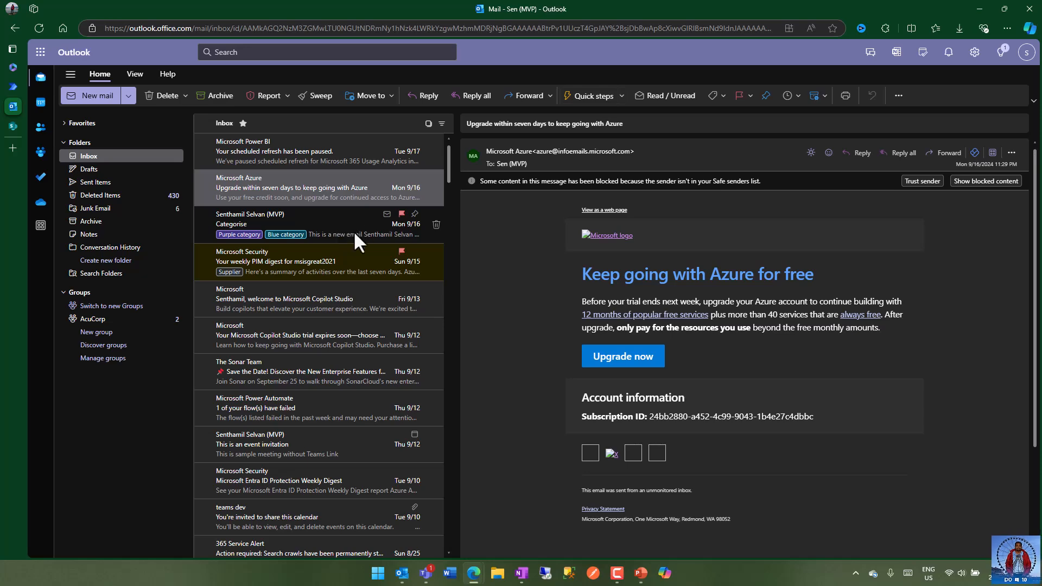
click(12, 126)
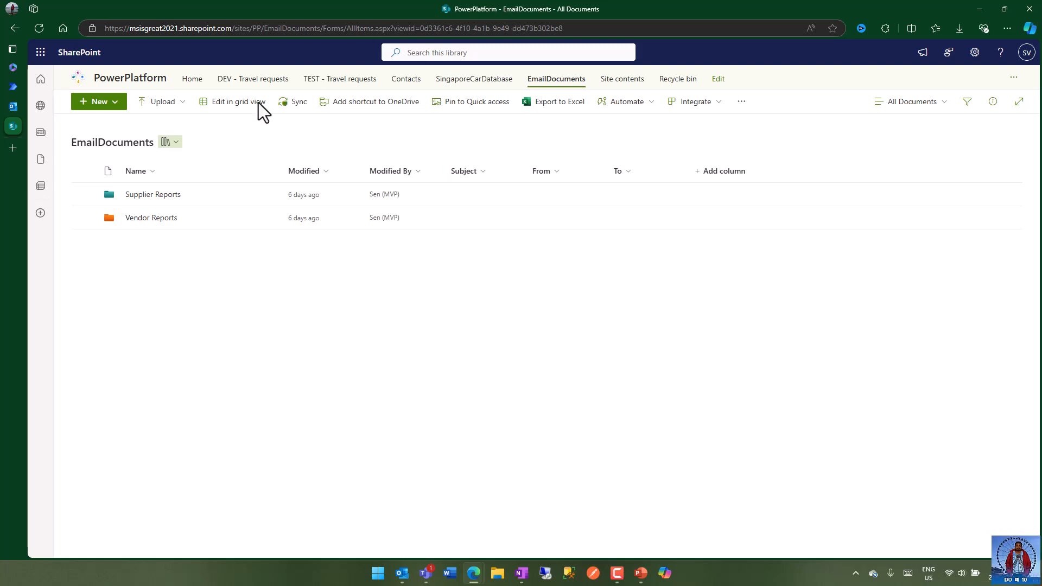
click(152, 219)
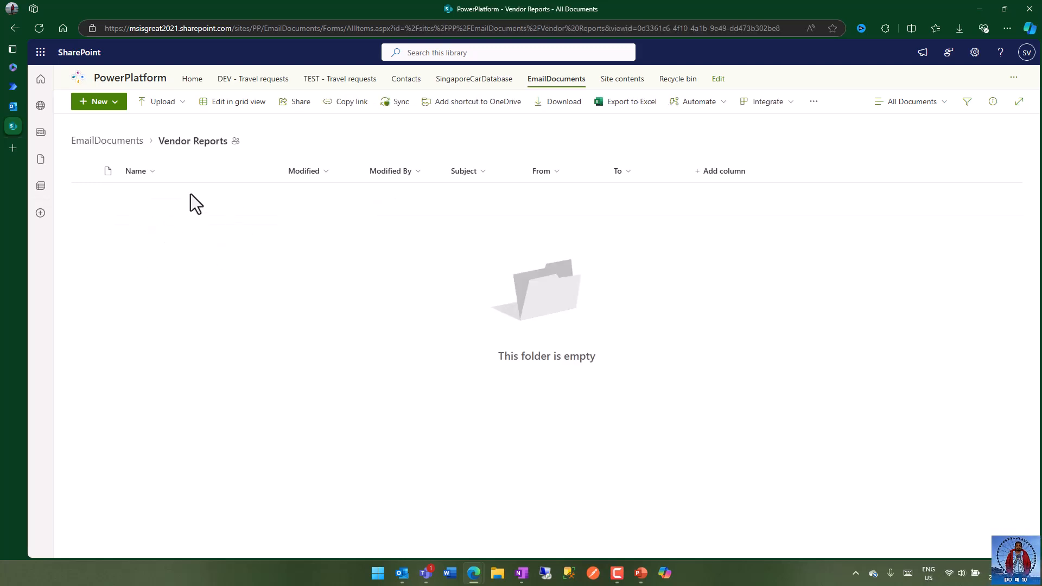
click(117, 142)
click(154, 198)
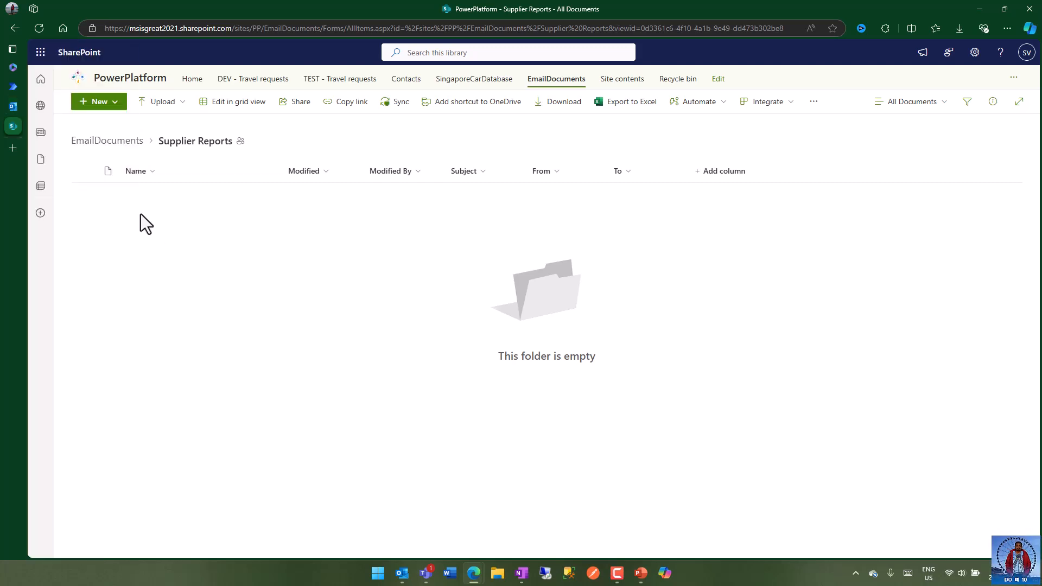
Switch to Power Automate and add the Office 365 Outlook "Send an HTTP request" action after the new-email trigger.
click(13, 87)
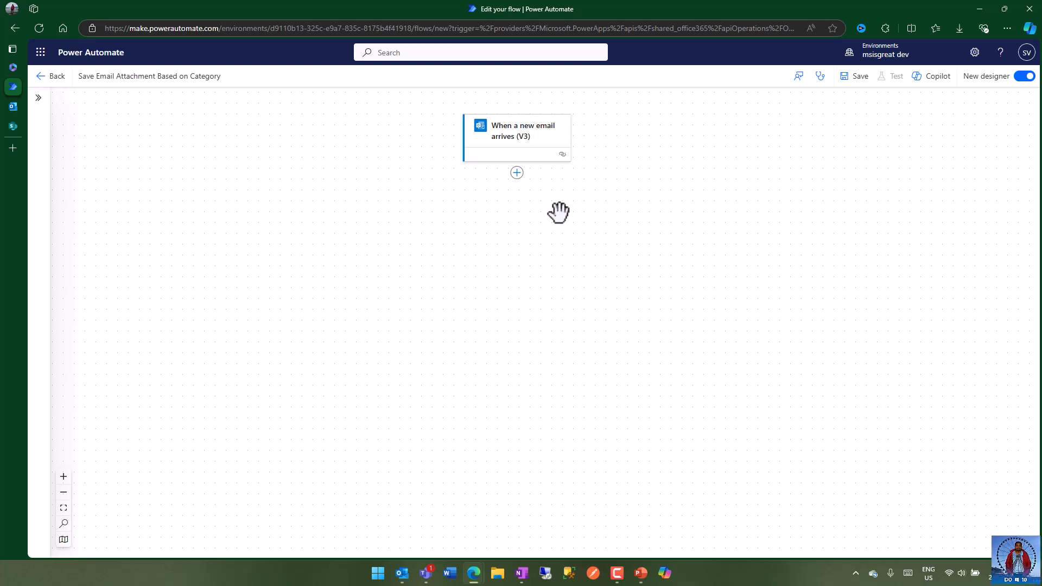
click(517, 173)
click(564, 173)
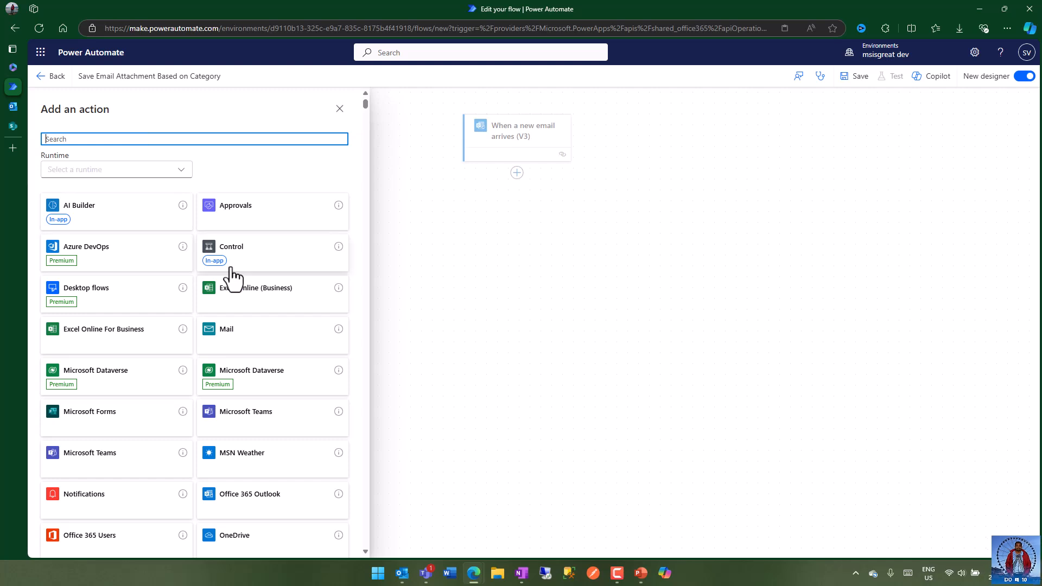
text(send)
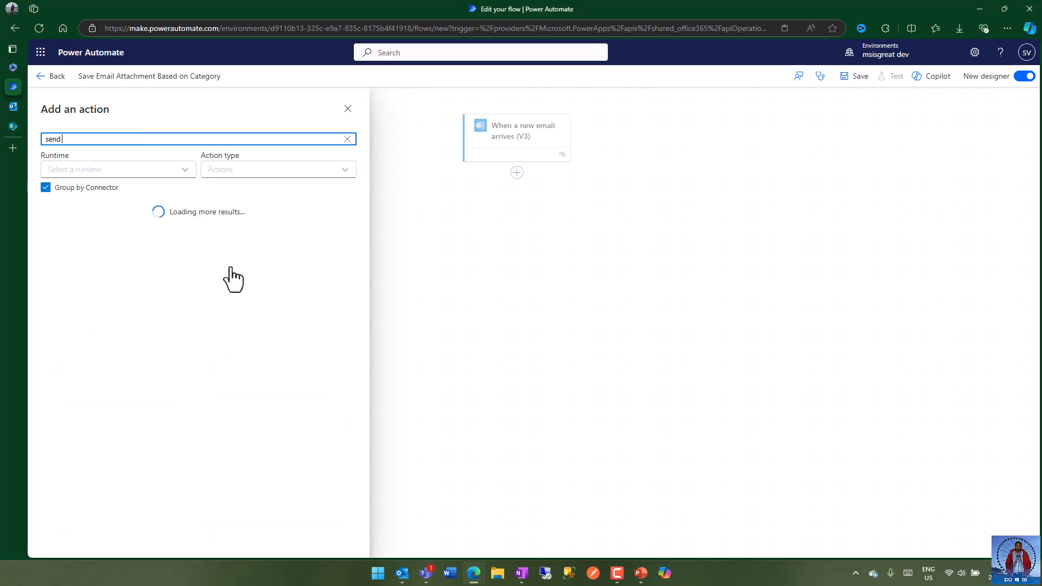
text( http)
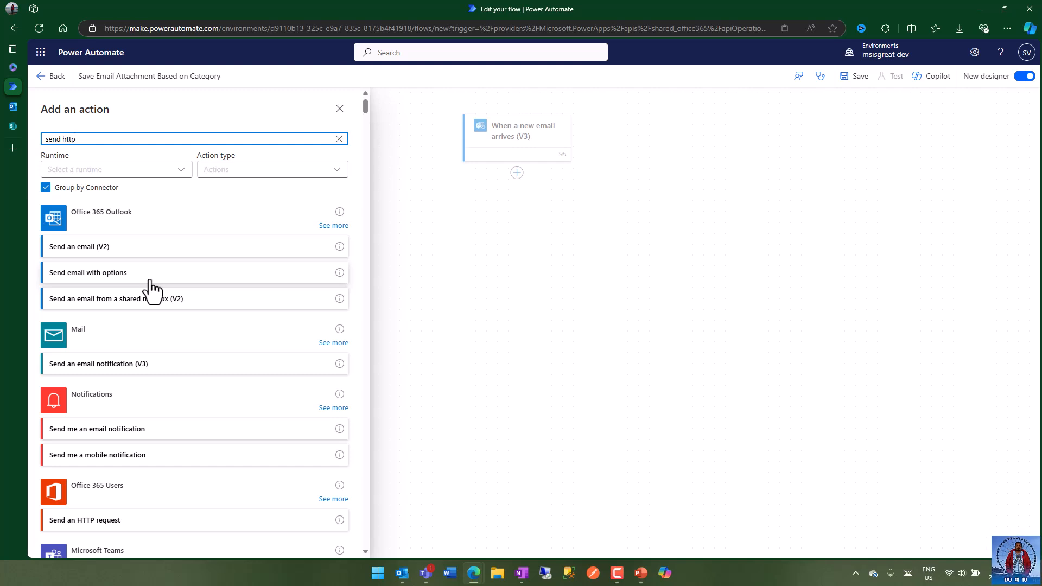
click(333, 225)
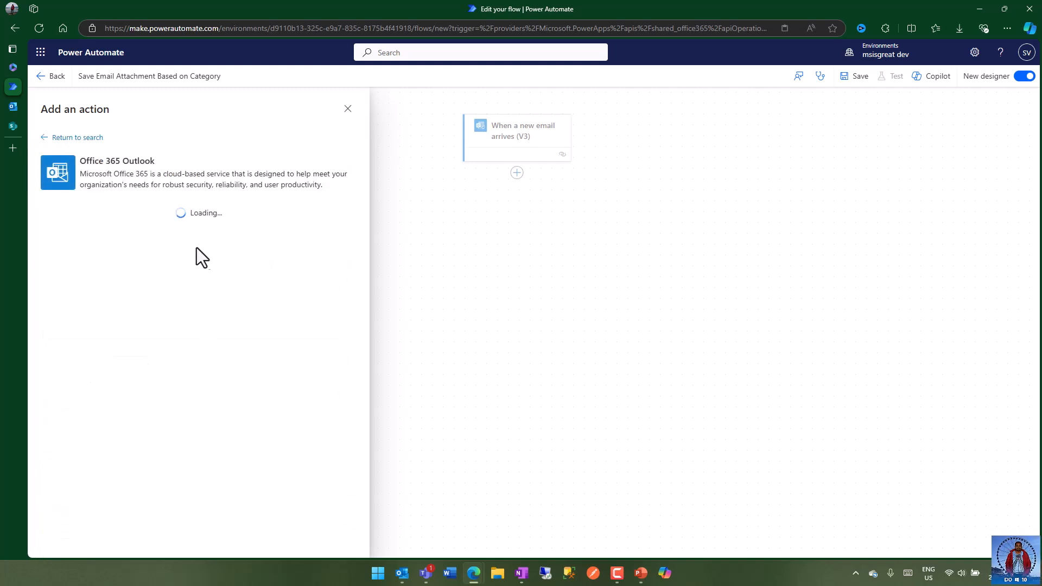
scroll(219, 326, down, 2)
scroll(220, 327, down, 8)
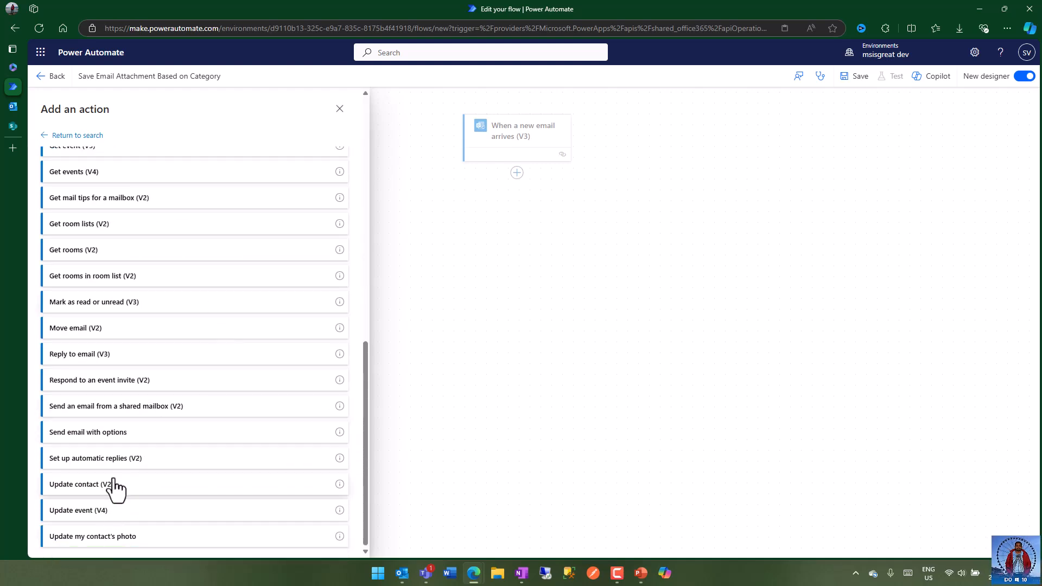
scroll(194, 347, up, 4)
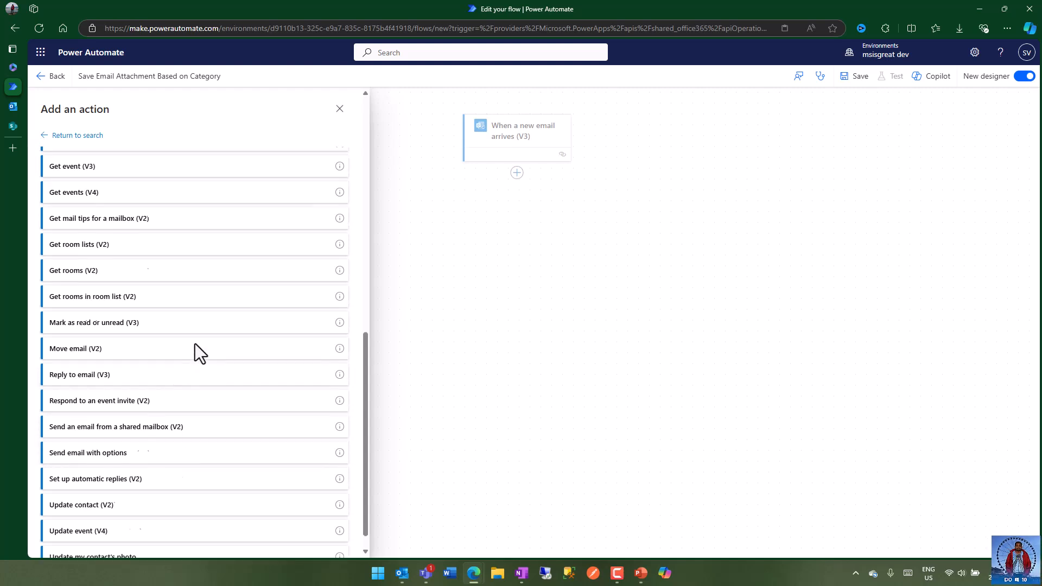
scroll(196, 355, up, 8)
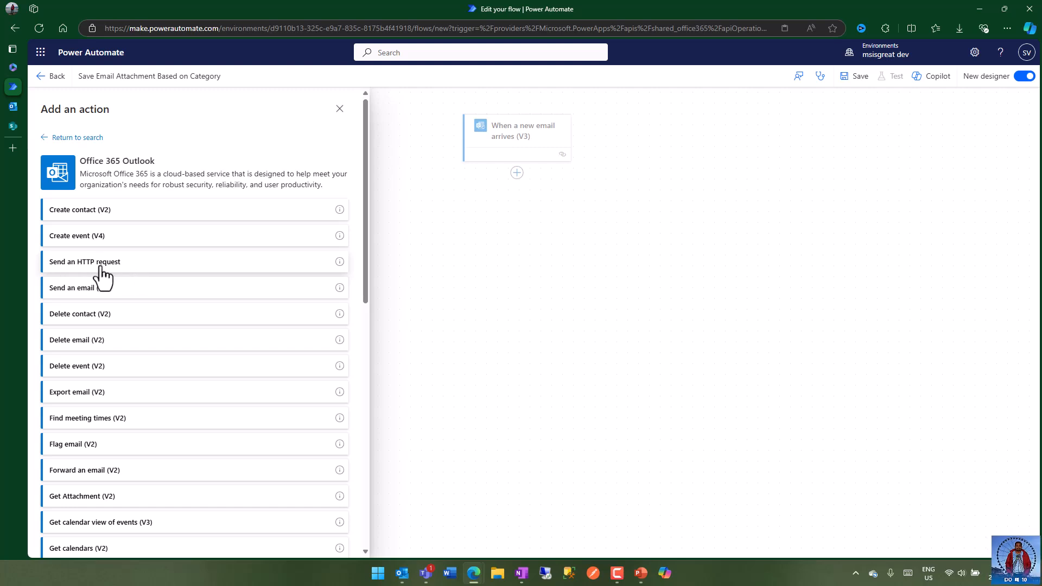
click(93, 264)
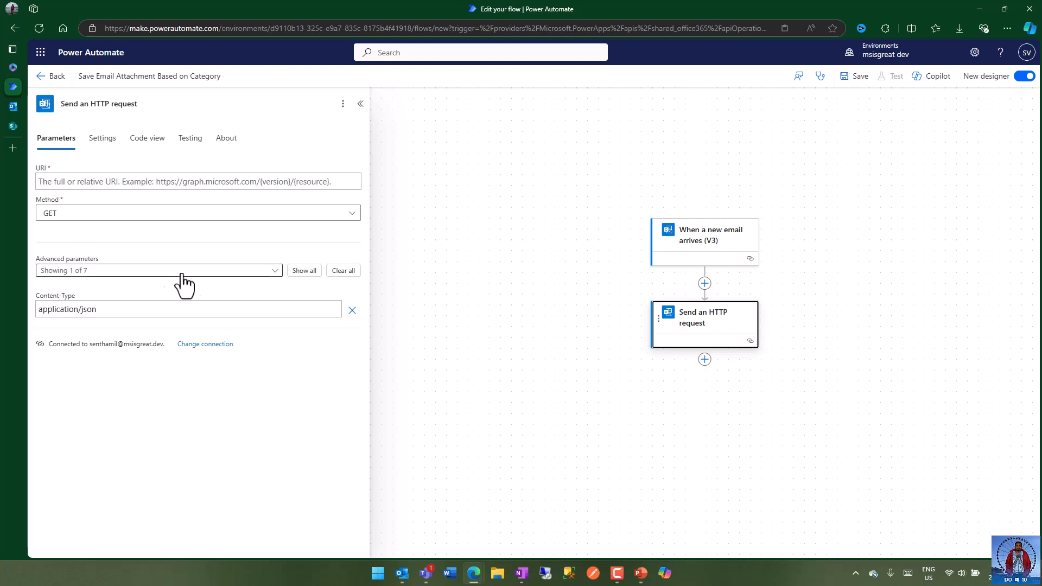
click(76, 184)
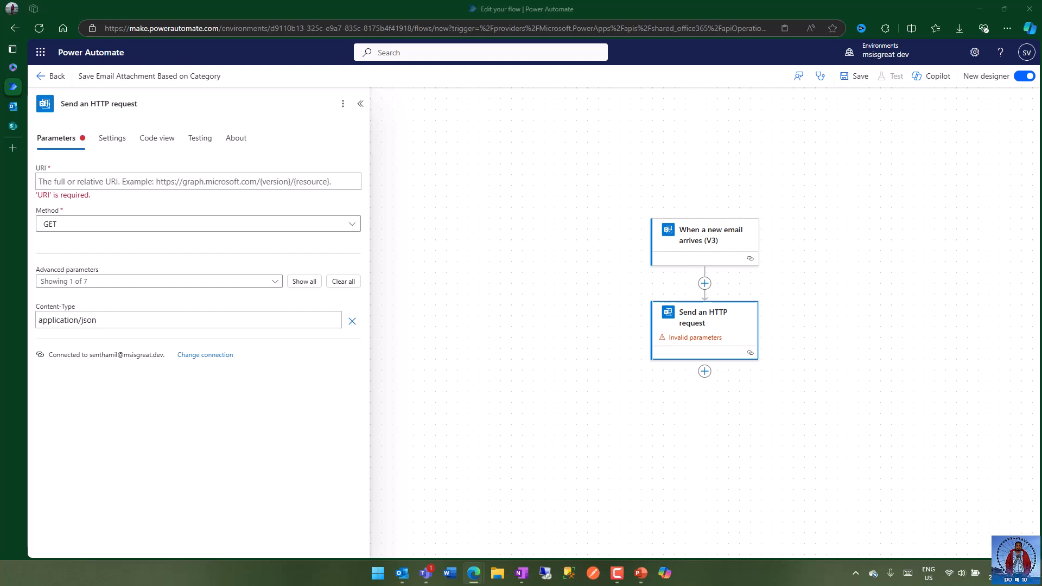
click(87, 182)
text(https://graph.microsoft.com/v1.0/me/messages/)
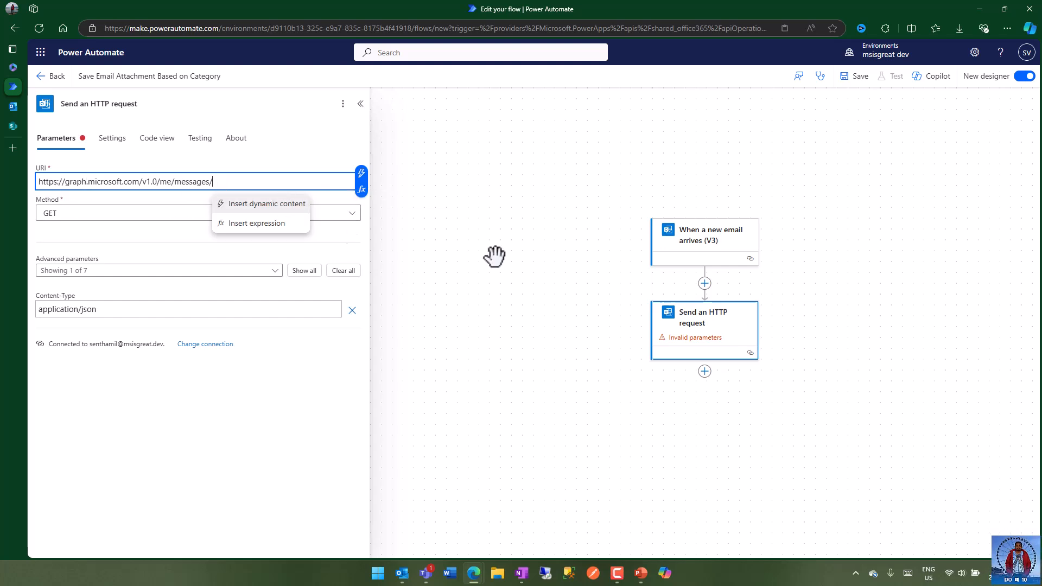
click(362, 175)
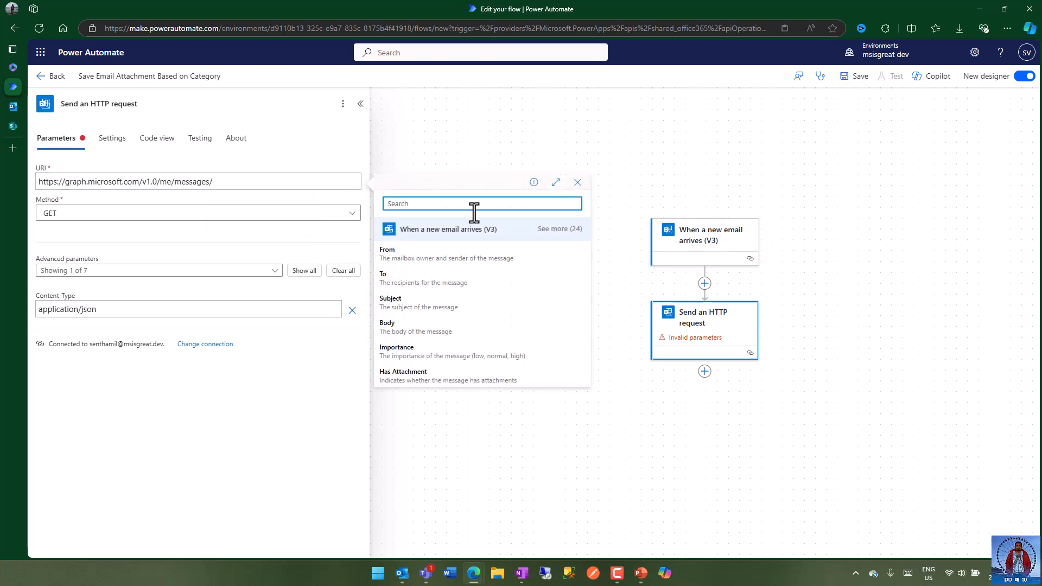
click(559, 229)
scroll(498, 302, down, 10)
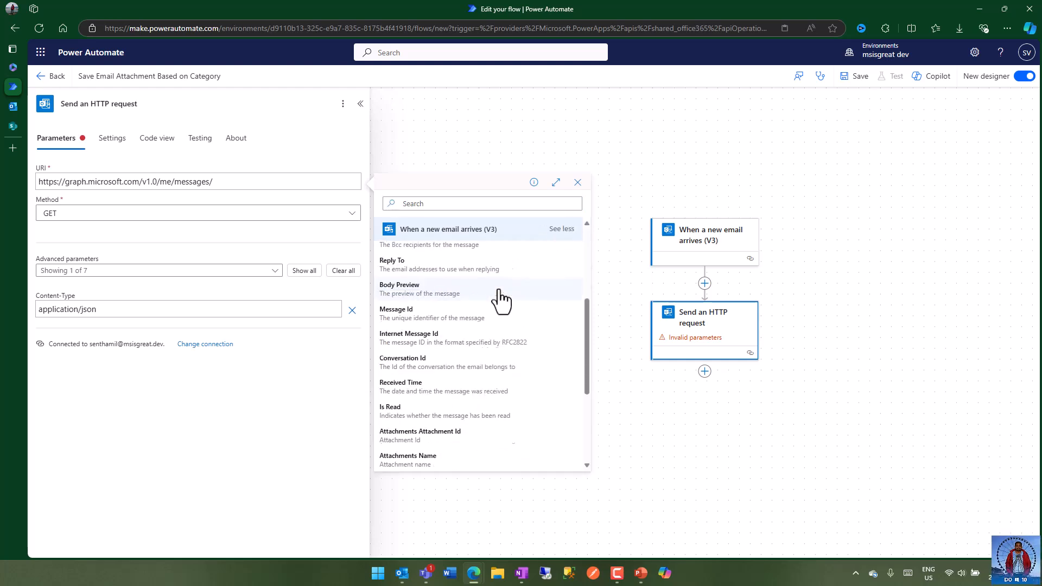
scroll(487, 320, up, 5)
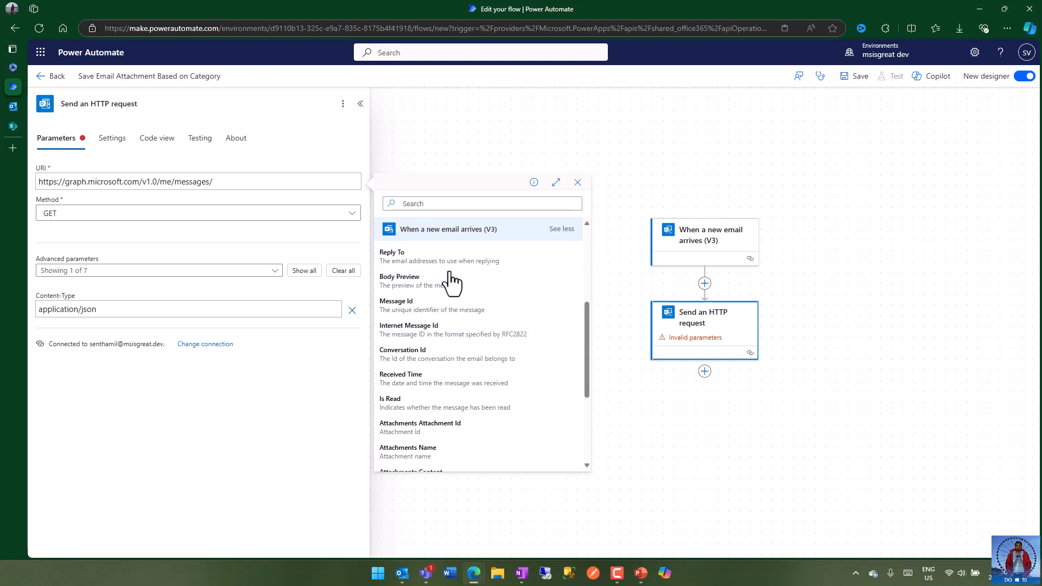
click(419, 307)
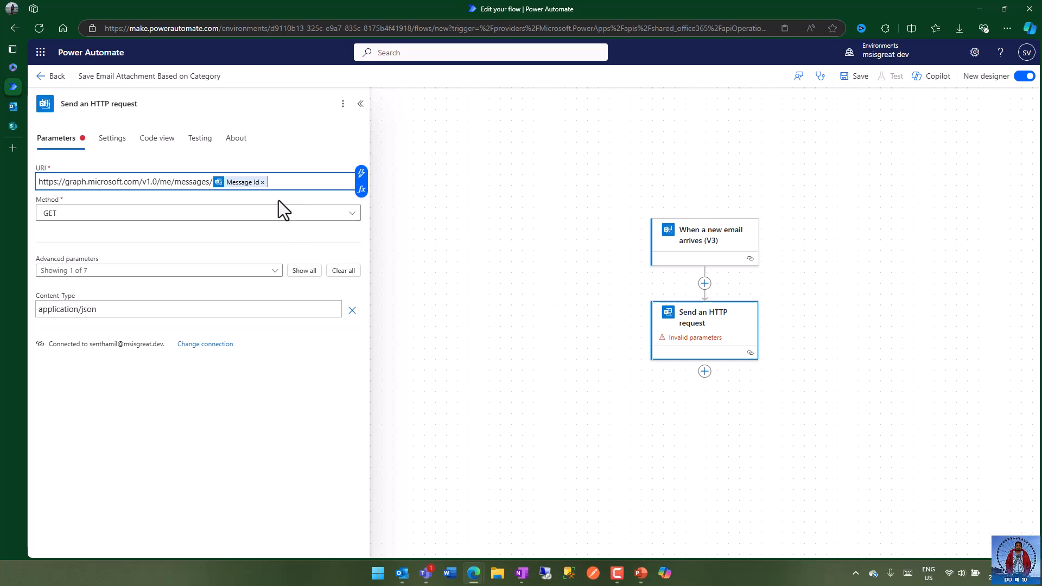
click(468, 255)
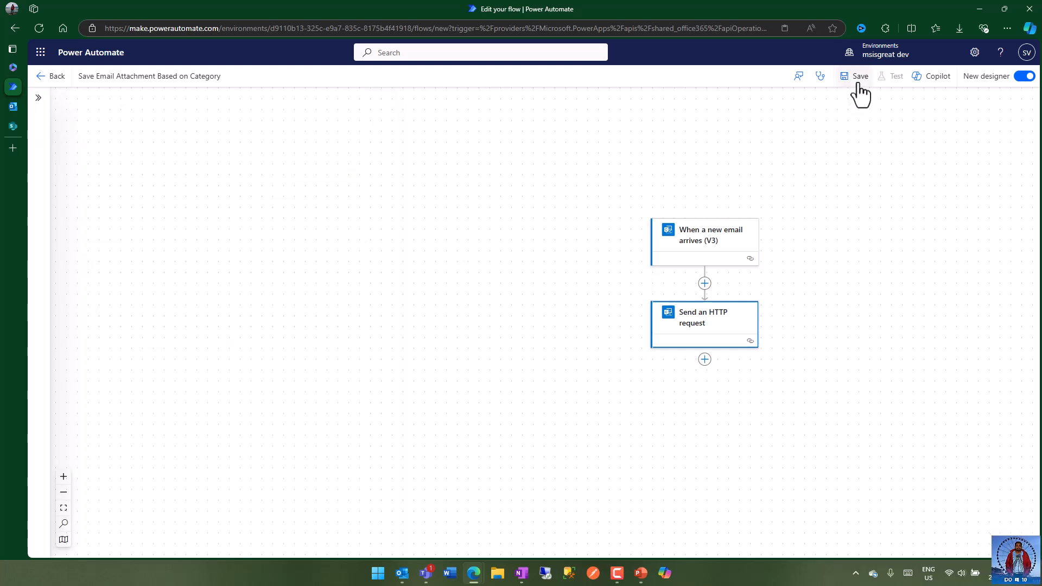
Save the flow with its new HTTP request action and dismiss the save notification.
key(ctrl+s)
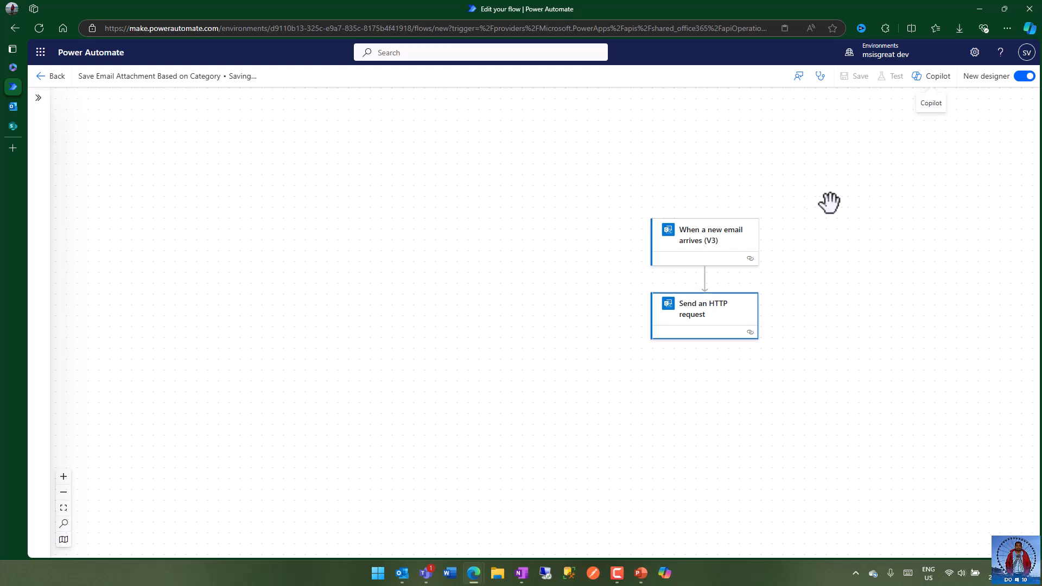
drag(772, 195, 562, 173)
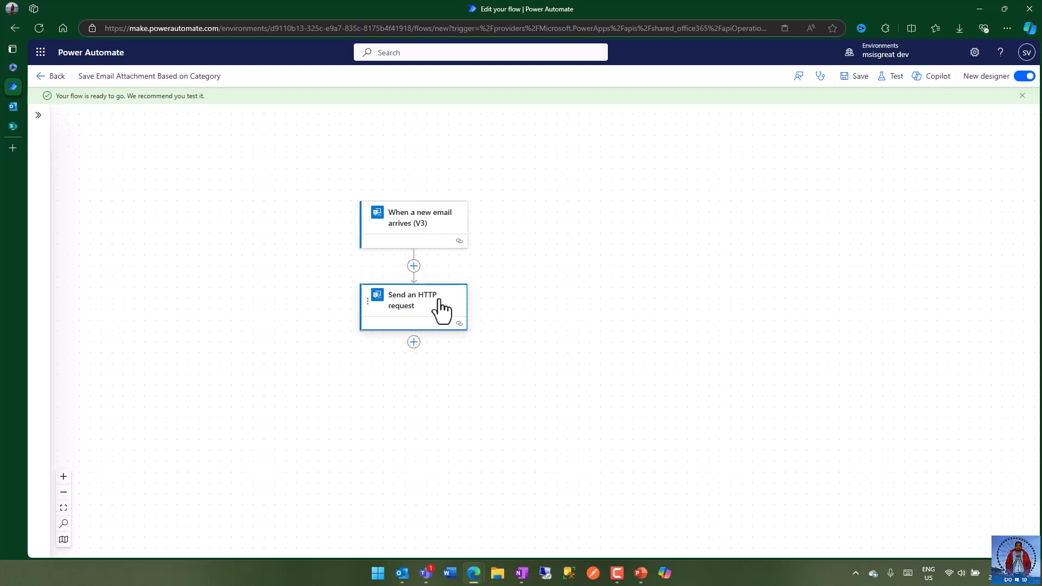
click(1022, 96)
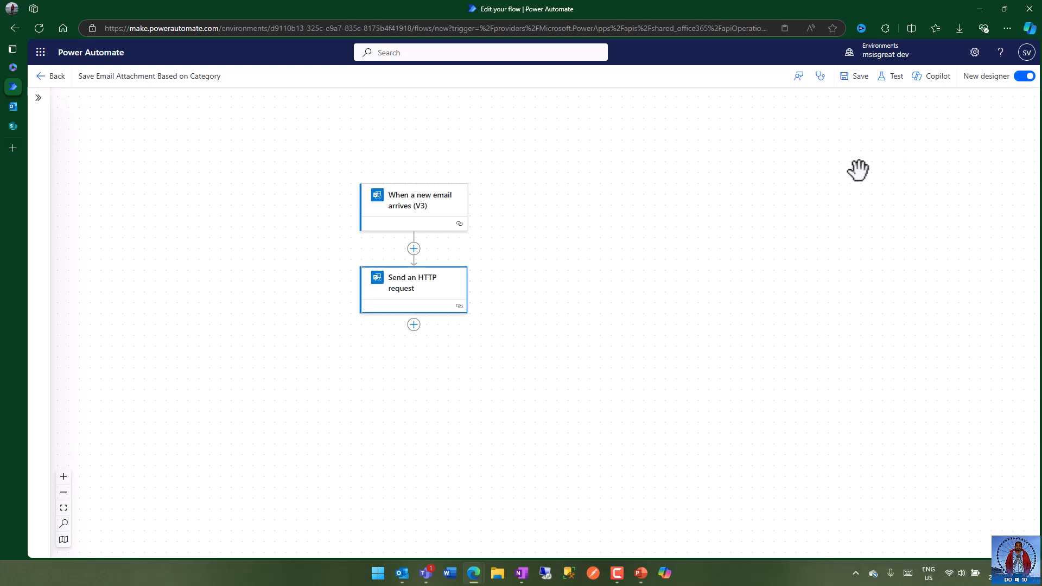
drag(559, 175, 680, 193)
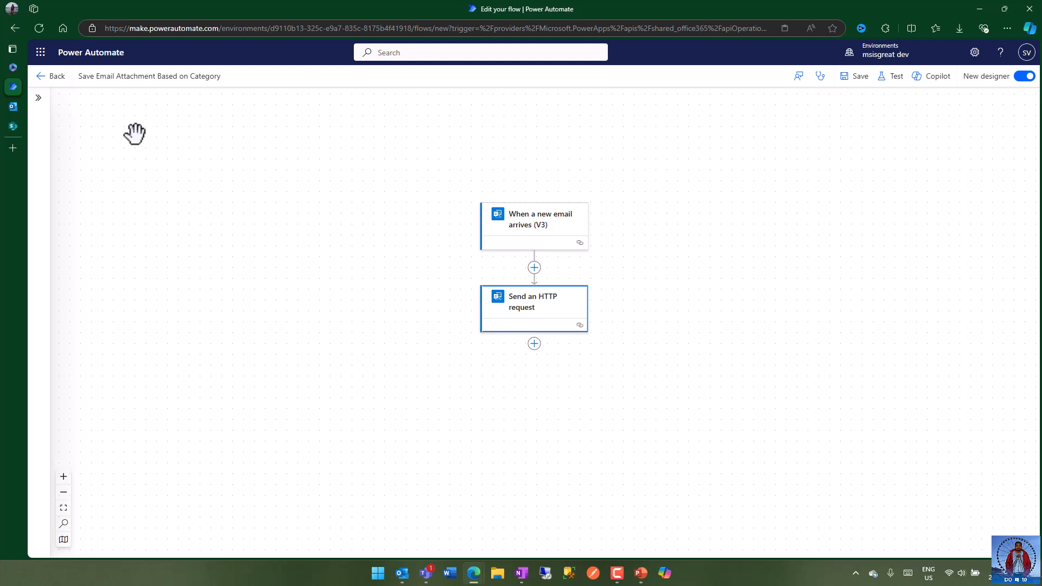
Leave the designer for the flow's details page and dismiss the ready notice with "Don't show me this again".
click(40, 81)
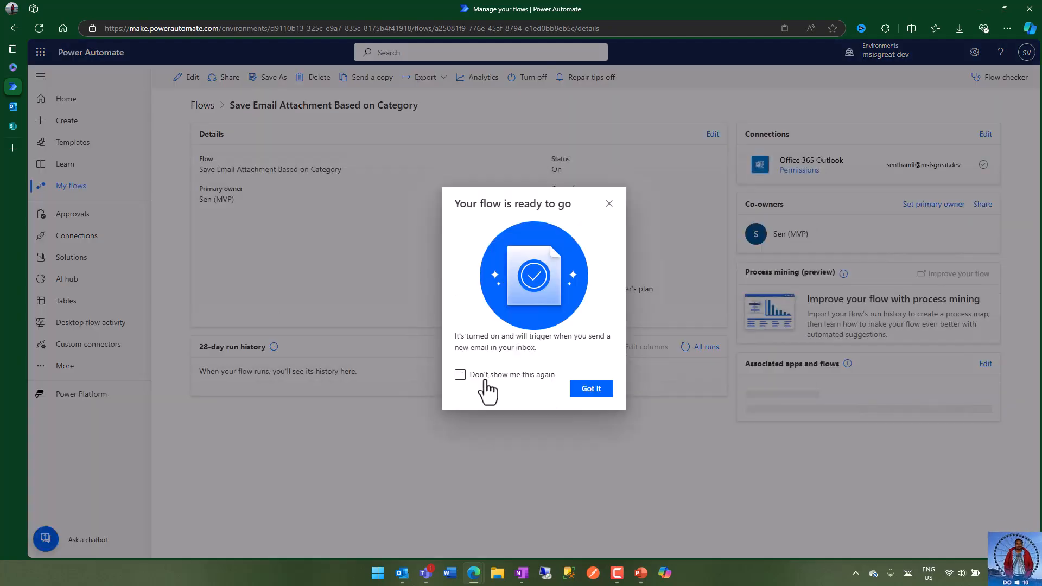
click(500, 376)
click(590, 389)
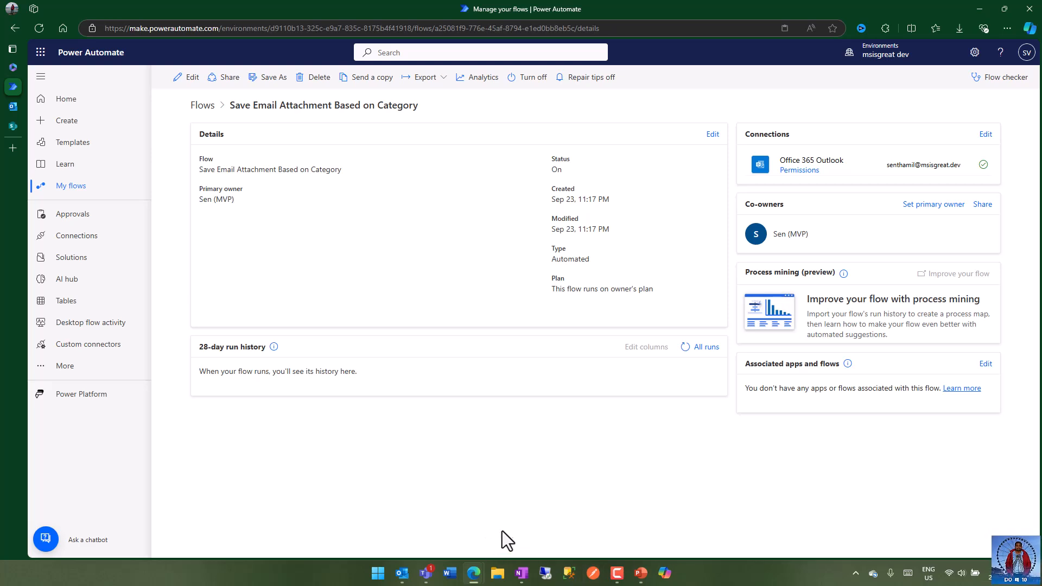
Send the prepared "FW: Vendor reports and details" email from desktop Outlook and refresh the flow's run history.
mouse_move(403, 579)
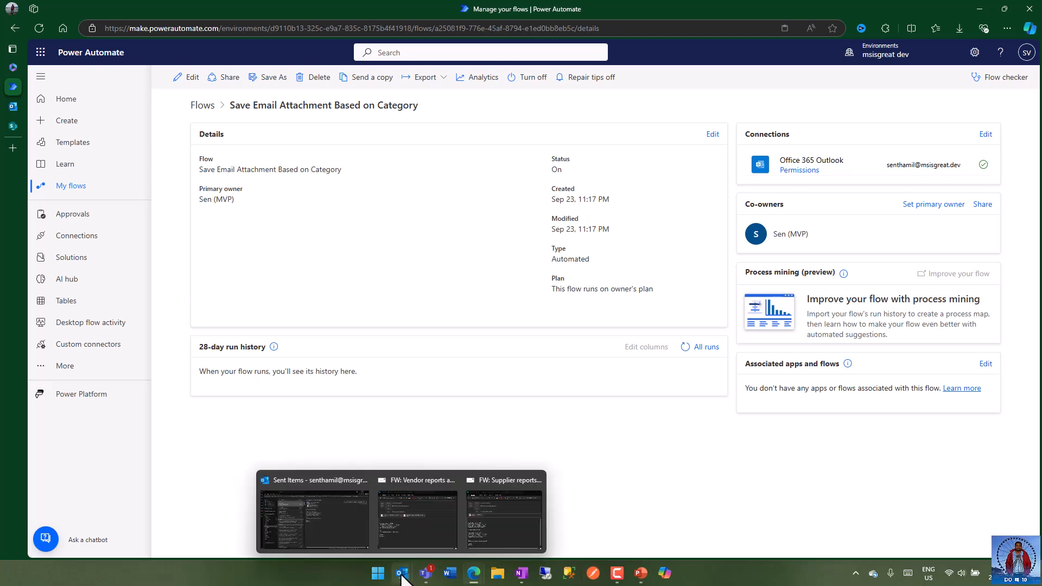
click(416, 521)
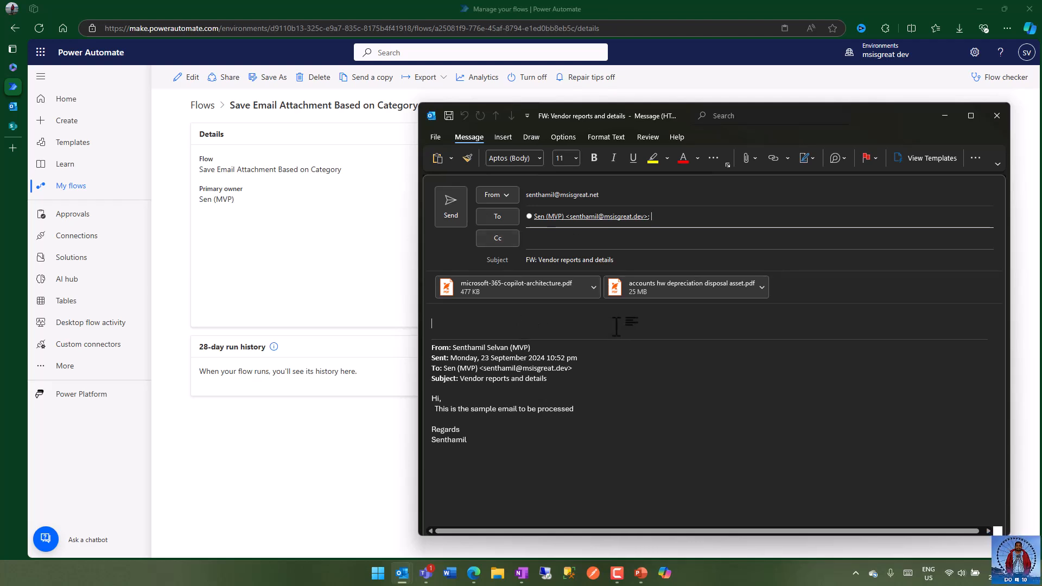
click(454, 213)
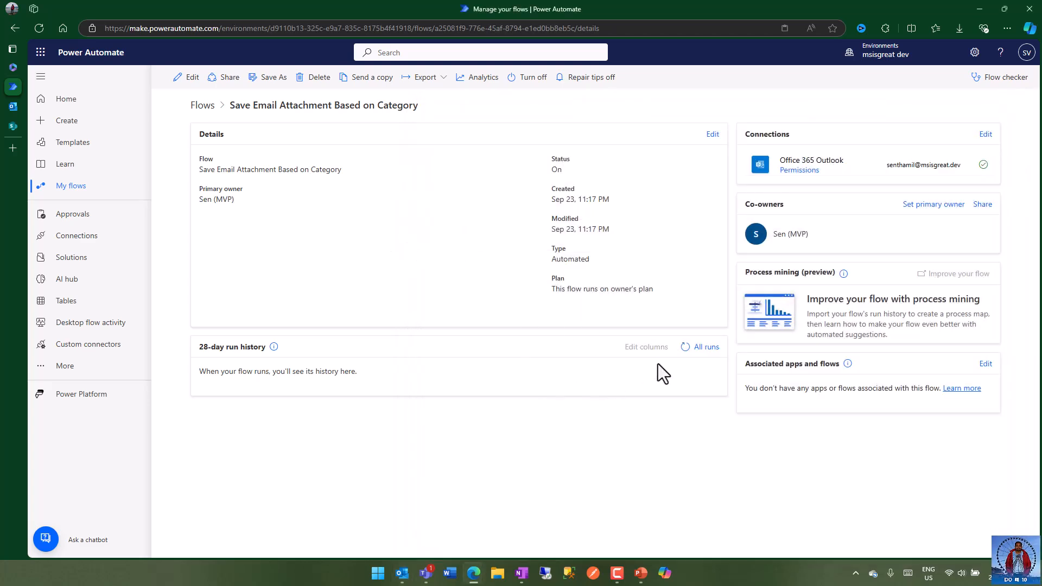
click(685, 347)
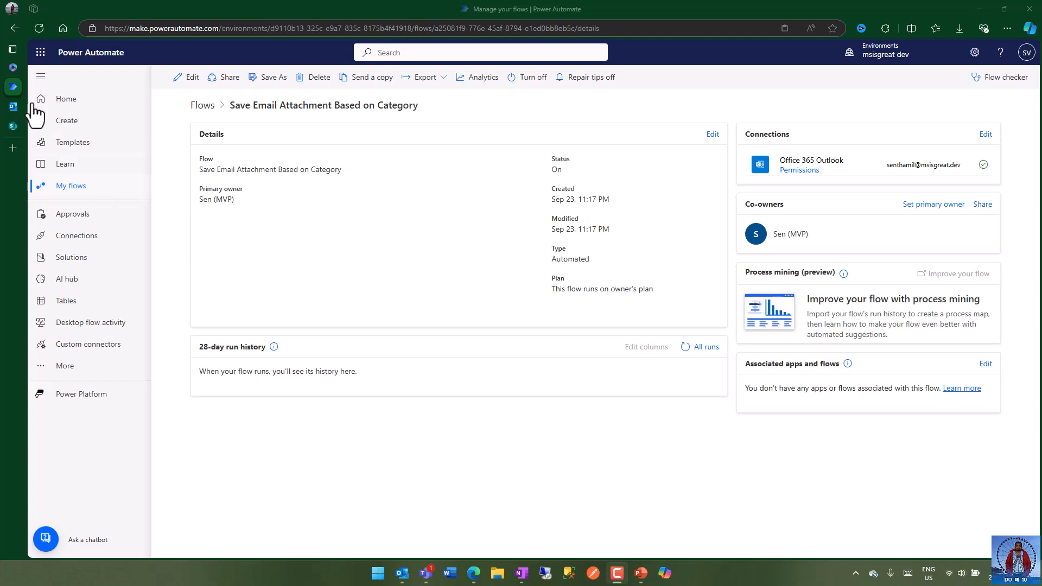
Switch to the Outlook web inbox, reload the message list and open the "FW: Vendor reports and details" email.
click(12, 108)
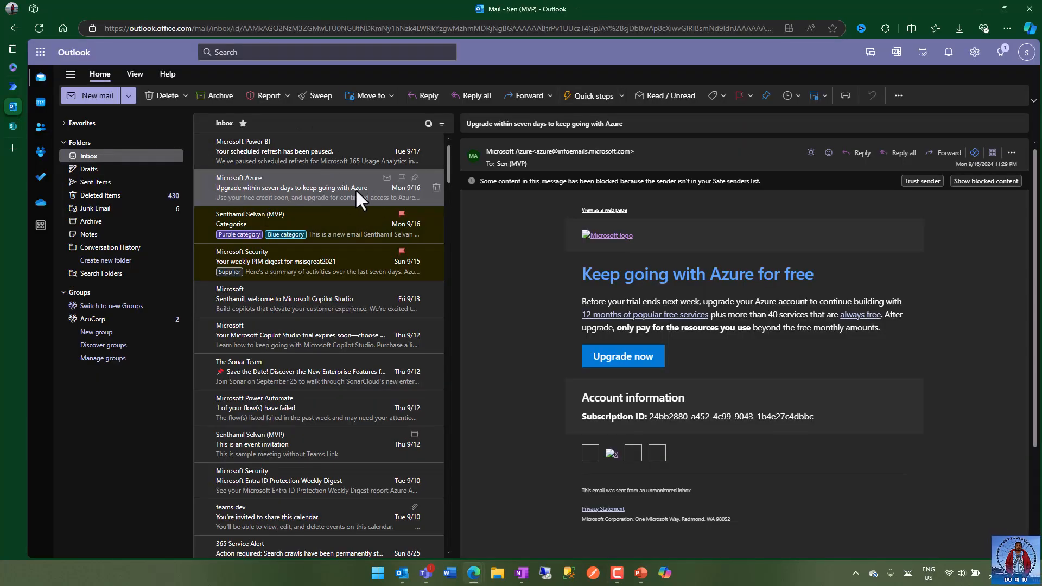
click(106, 169)
click(104, 158)
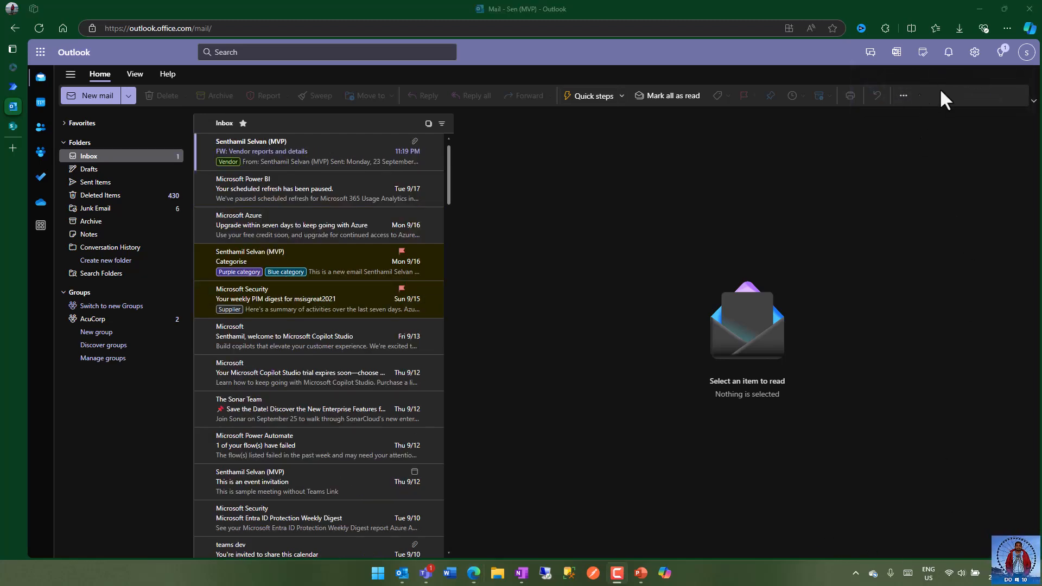
click(314, 152)
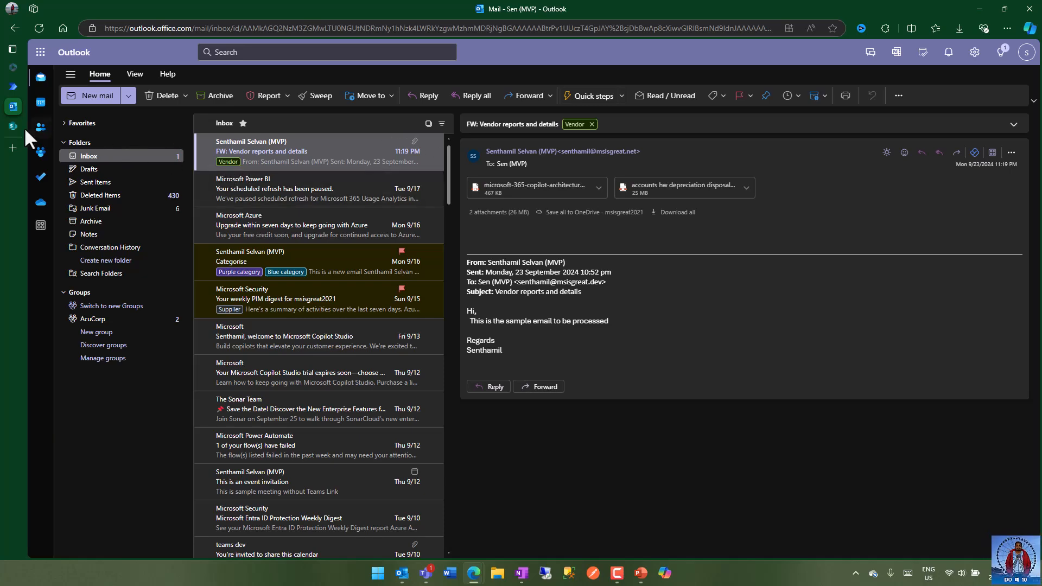
Return to the flow's details page in Power Automate and refresh its 28-day run history.
click(12, 86)
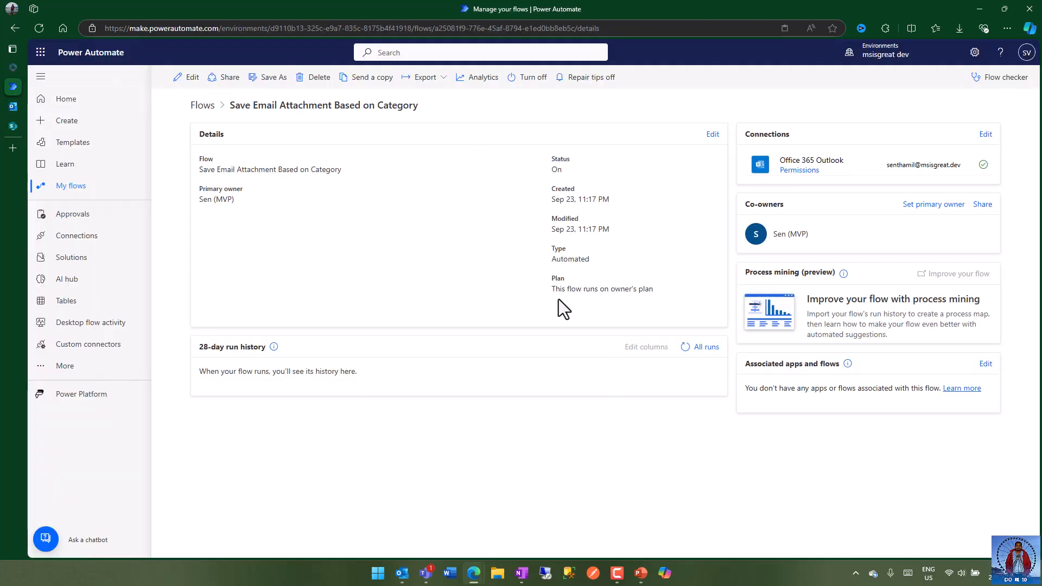
click(685, 347)
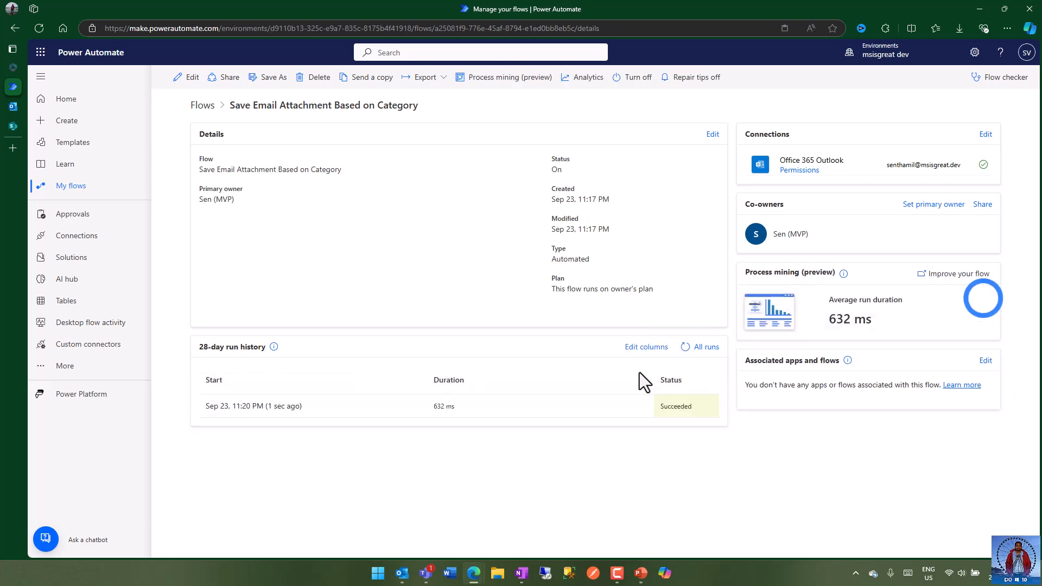
Open the latest run from the run history and show the raw outputs of its Send an HTTP request action.
click(282, 408)
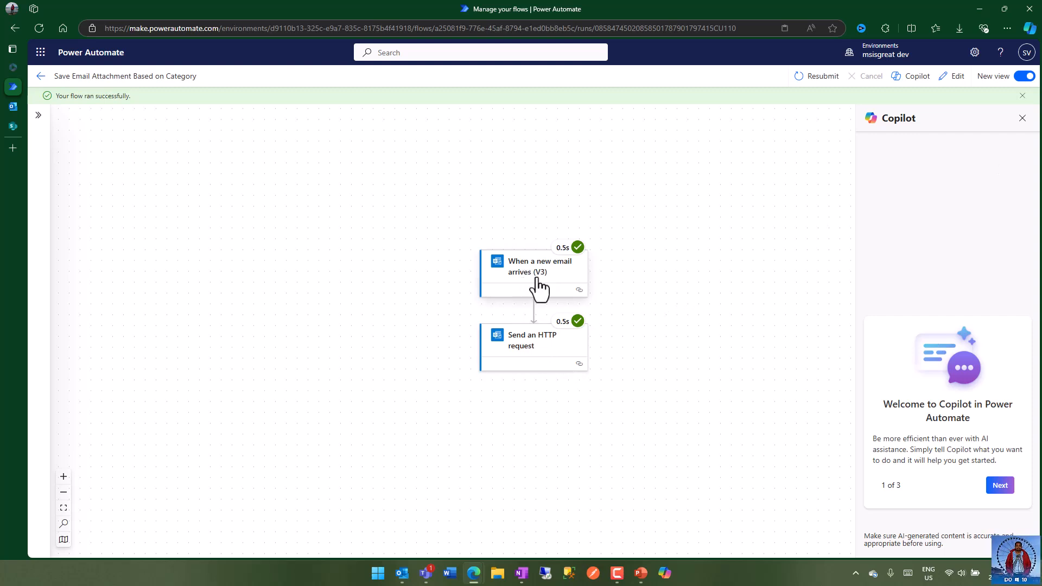
click(530, 356)
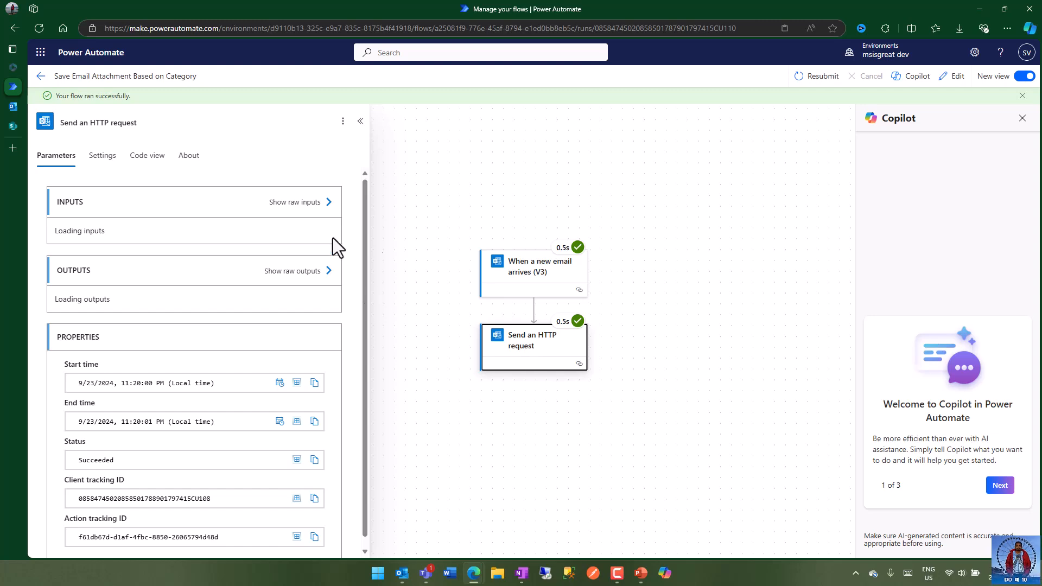
scroll(271, 331, down, 4)
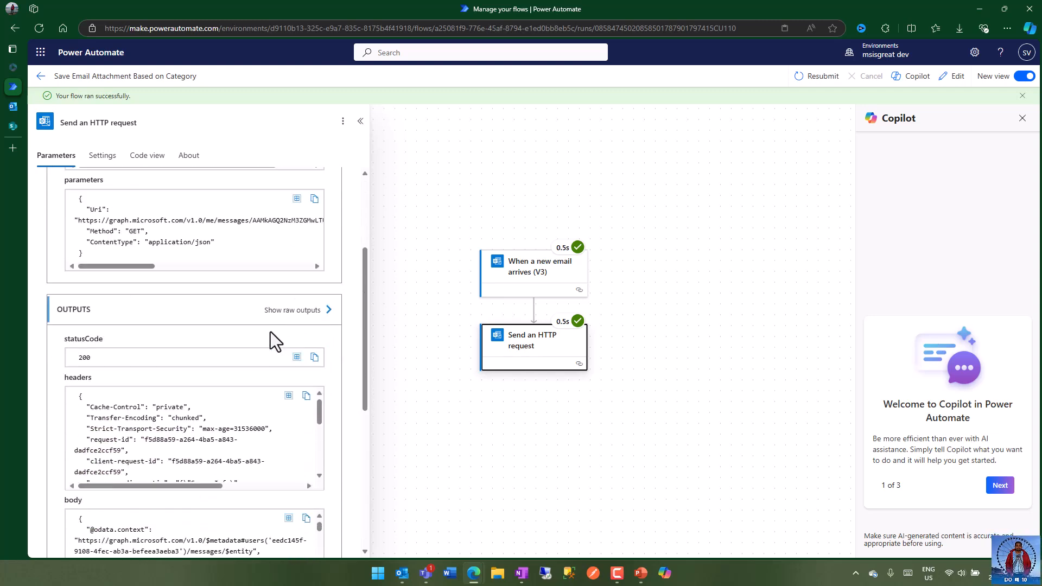
scroll(271, 331, down, 3)
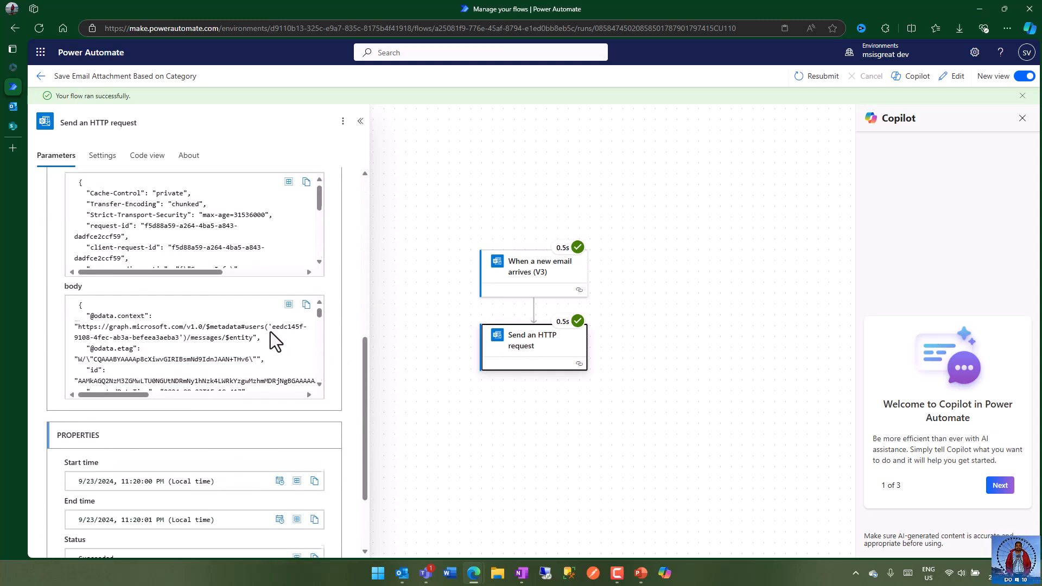
scroll(271, 330, up, 2)
click(291, 213)
click(916, 232)
Select and copy the complete body object, including its outer braces, from the raw outputs of Send an HTTP request.
scroll(917, 230, down, 1)
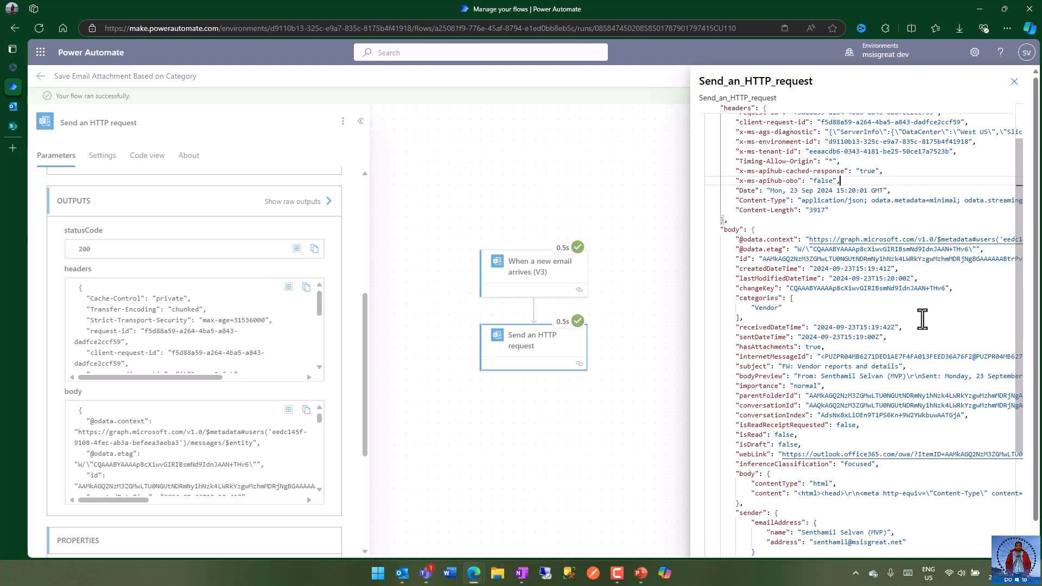
scroll(926, 319, down, 2)
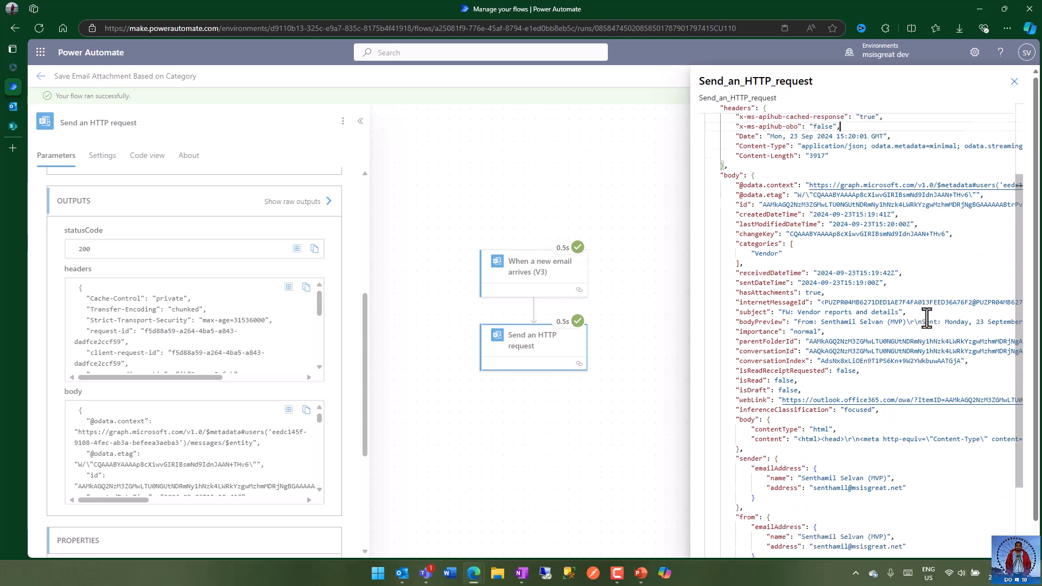
drag(749, 175, 777, 564)
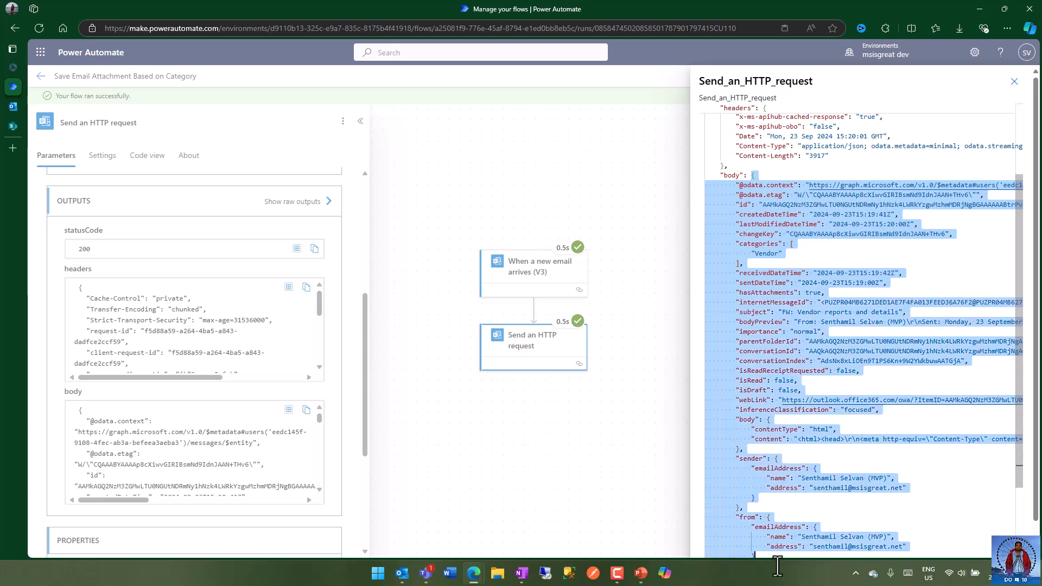
scroll(861, 426, down, 5)
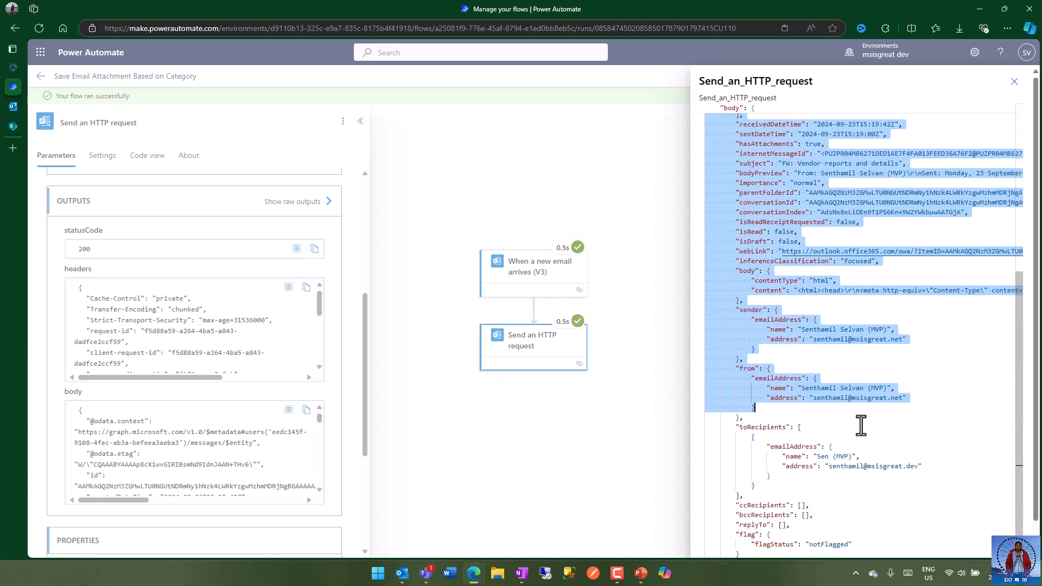
shift+click(745, 553)
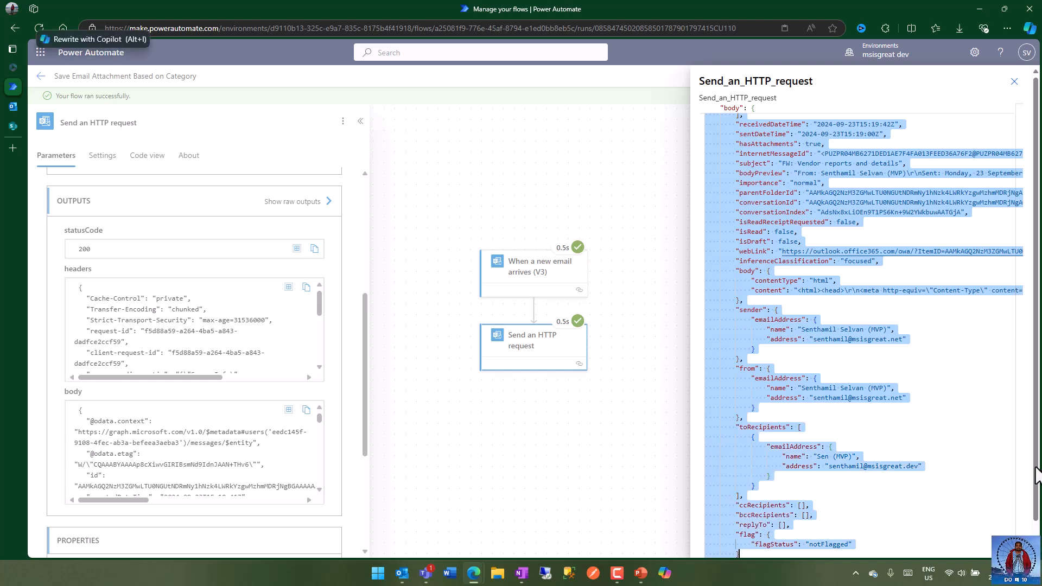
scroll(1033, 525, down, 1)
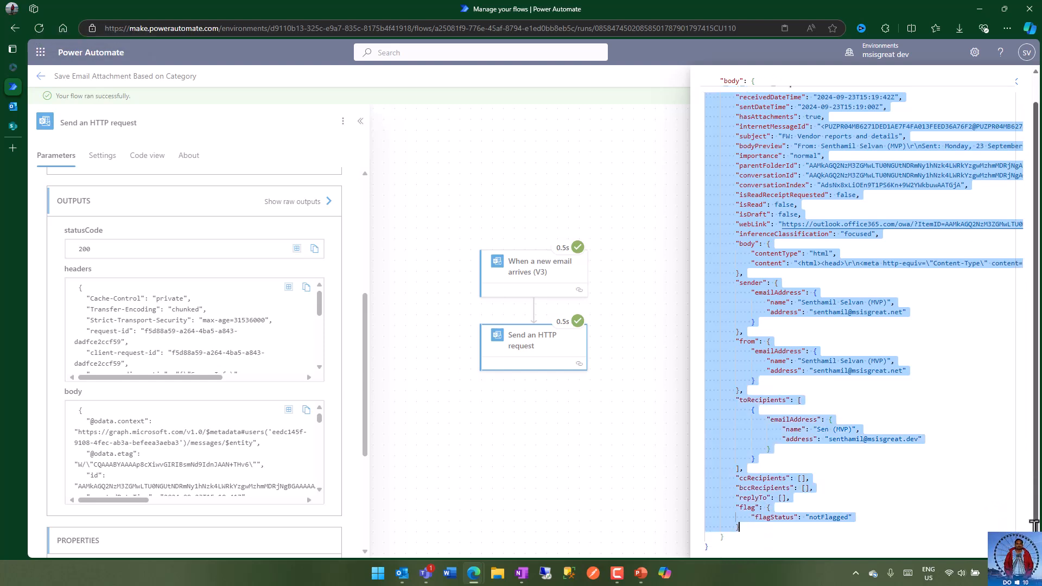
shift+click(734, 541)
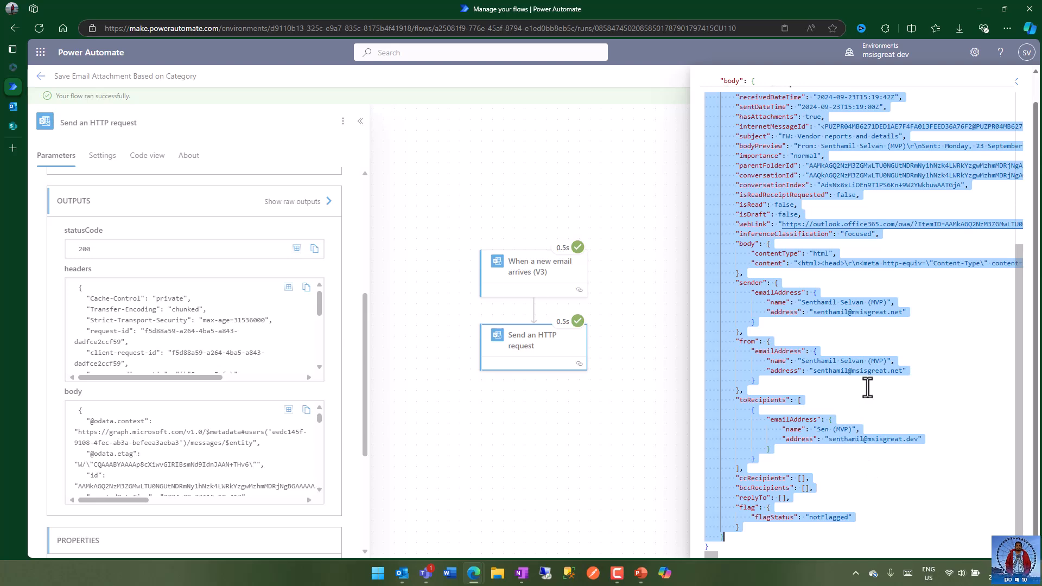
Switch to Notepad, paste the copied body JSON into a new tab and minimize the window.
click(711, 583)
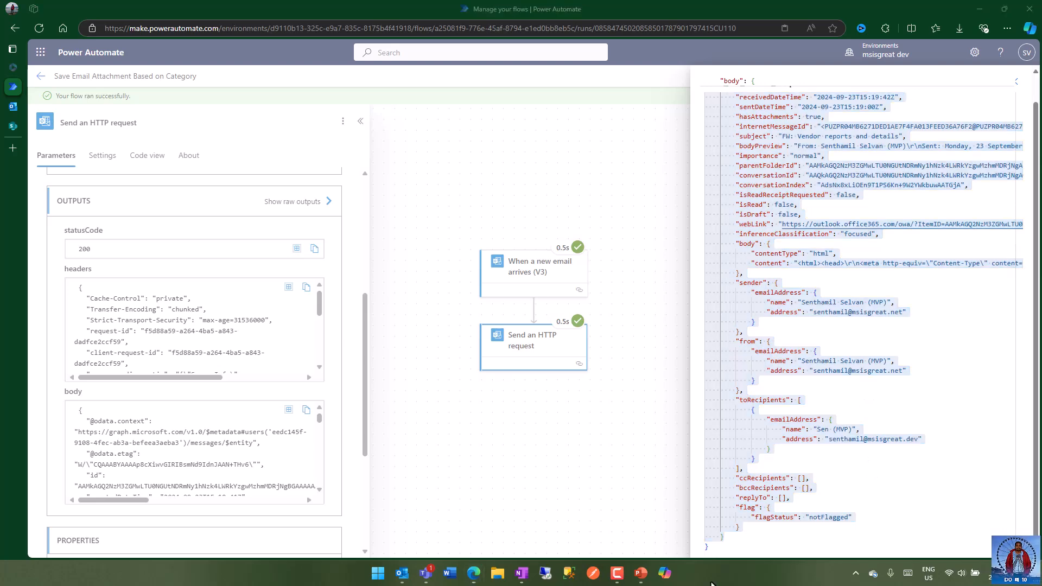
key(super)
text(notepad)
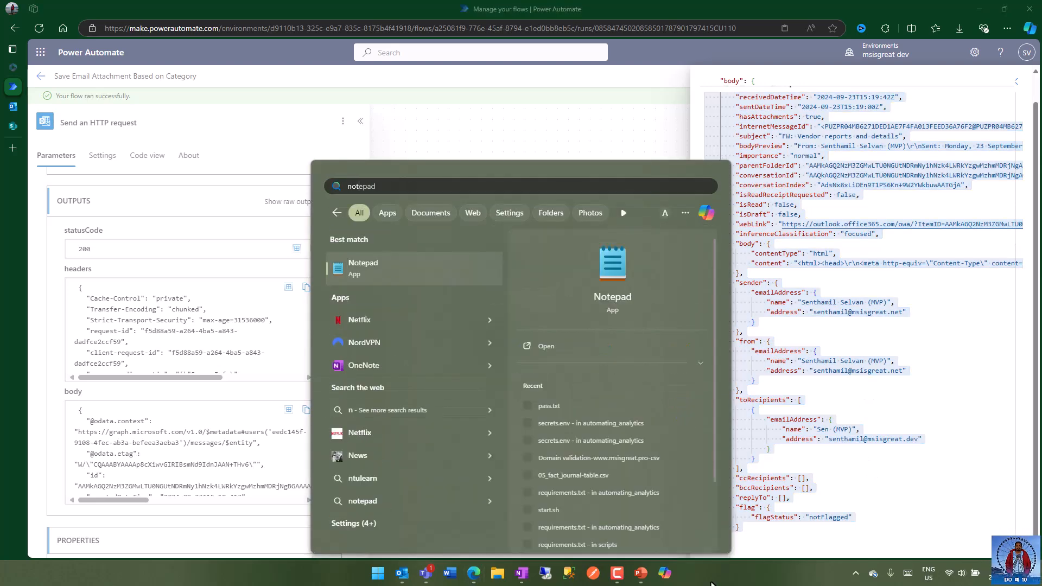
click(411, 265)
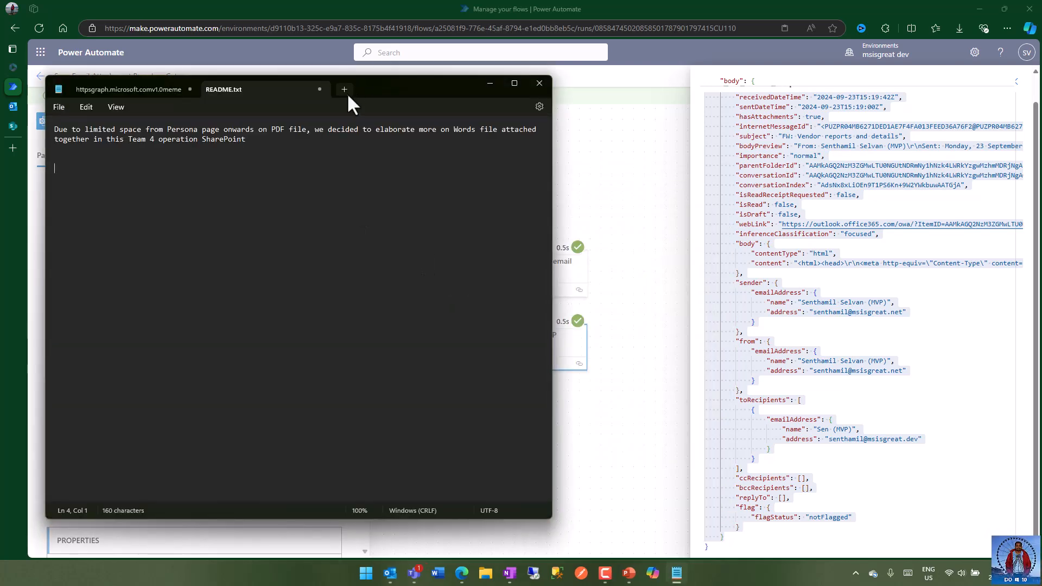
click(344, 90)
key(ctrl+v)
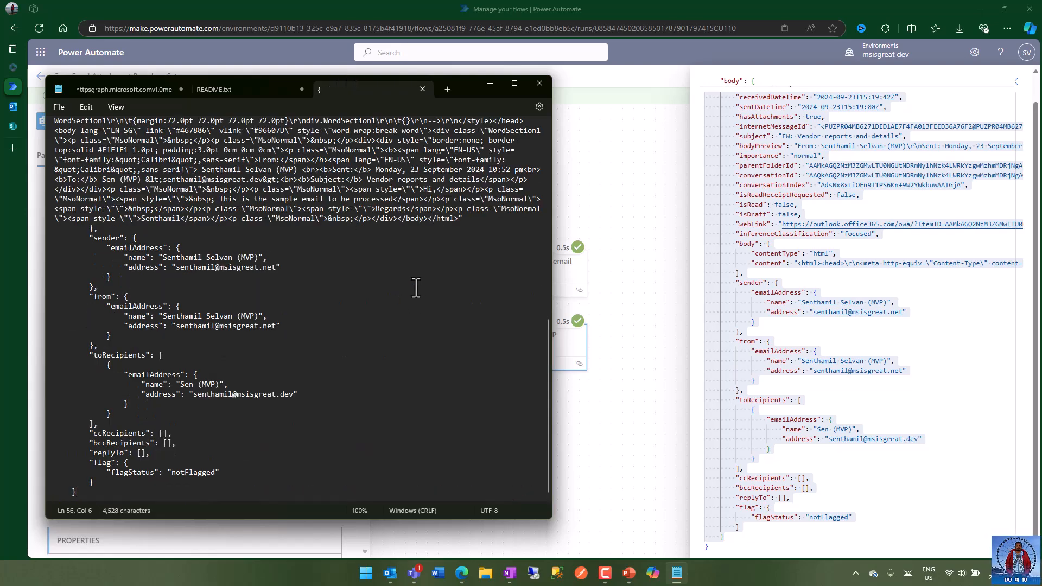
scroll(415, 288, up, 10)
scroll(416, 285, up, 1)
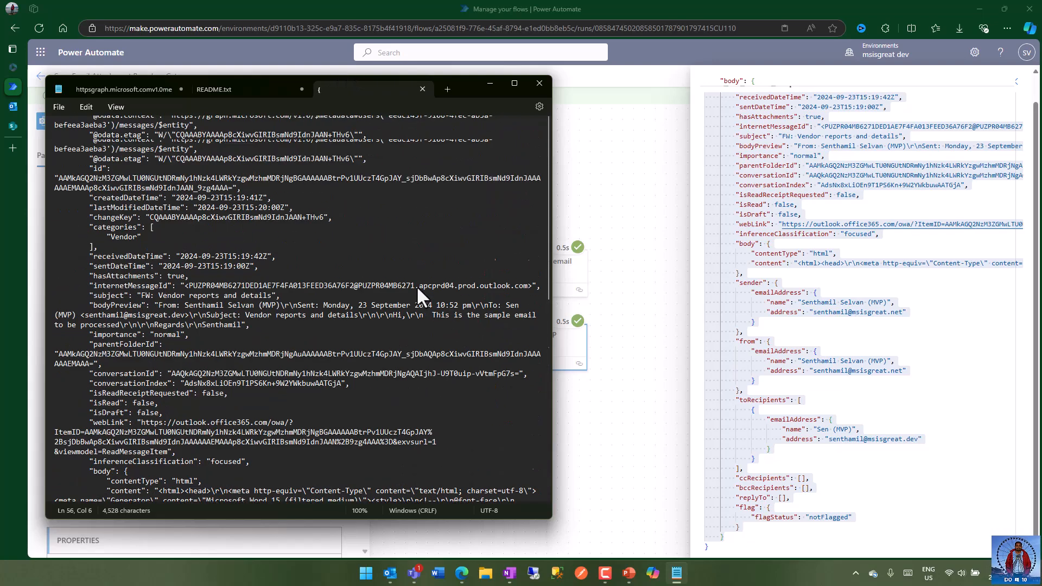
click(488, 83)
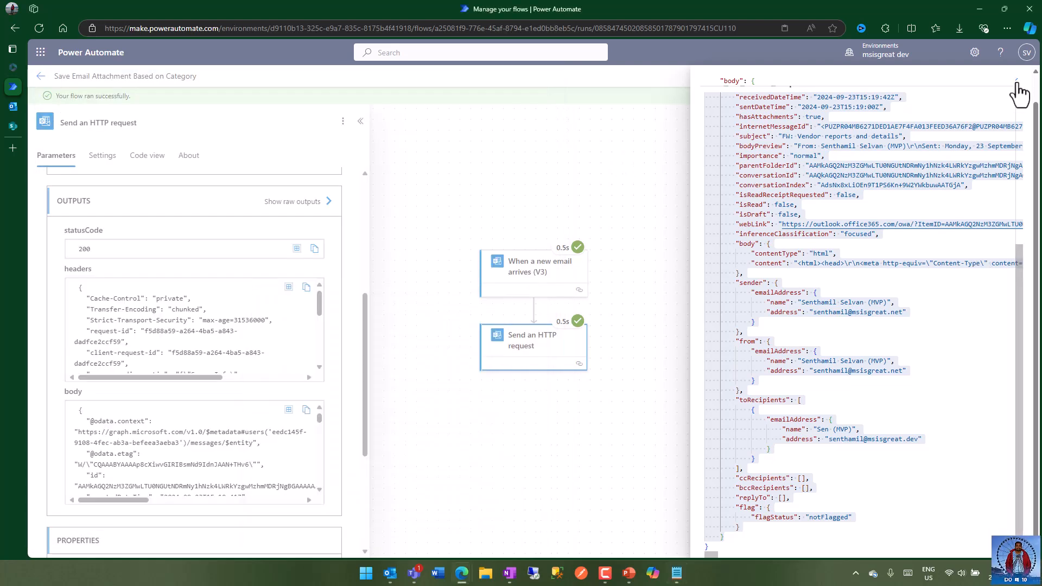
Close the raw outputs, Copilot and action details, then leave the run and open the flow for editing.
click(658, 147)
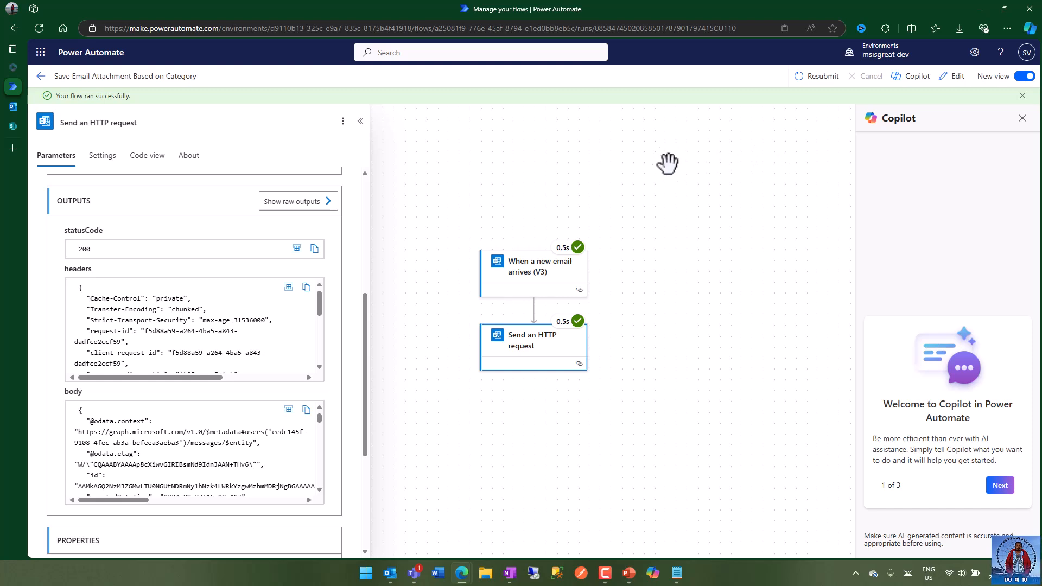
click(1020, 119)
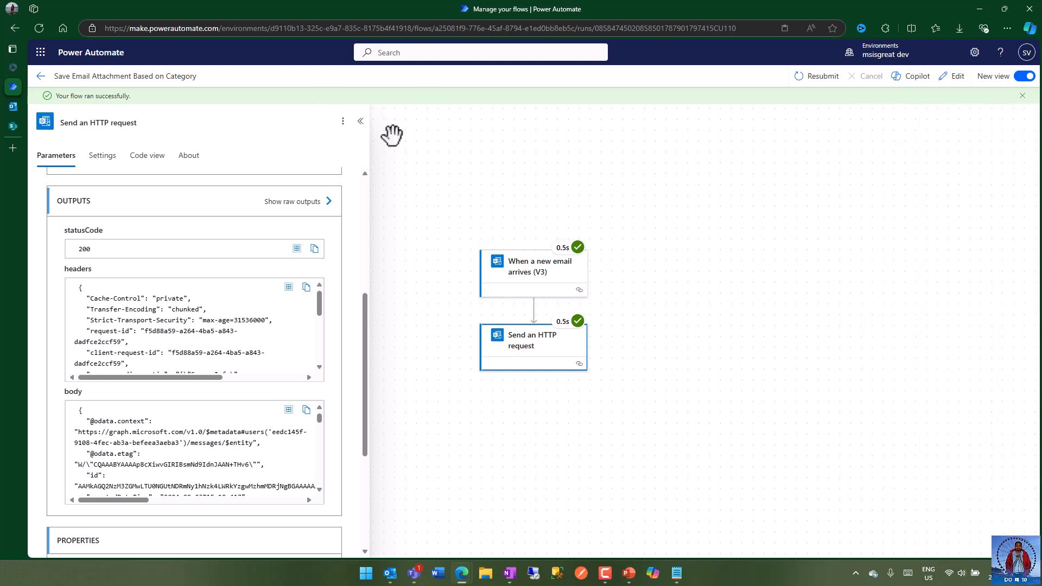
click(360, 120)
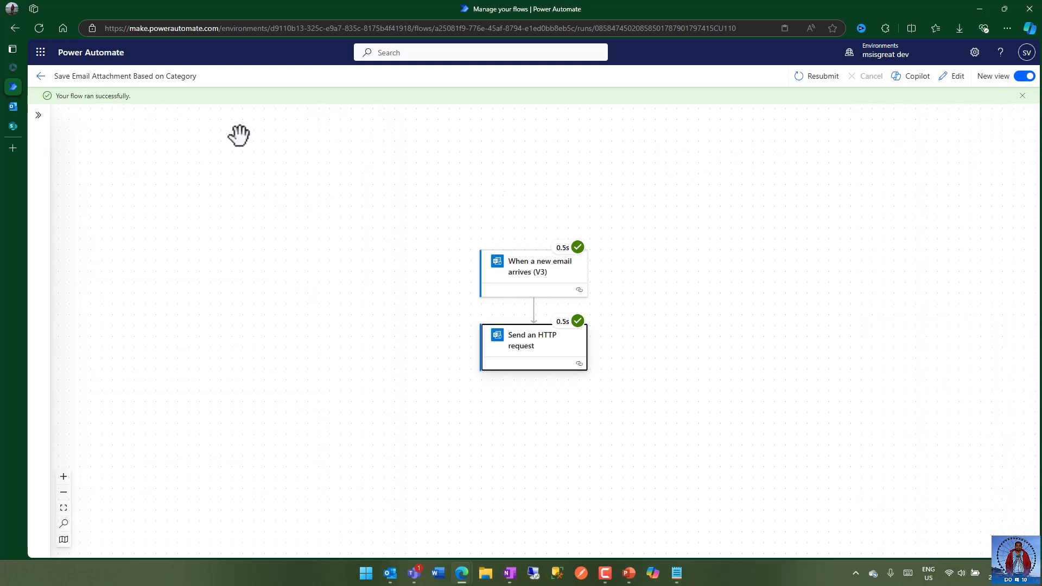
scroll(834, 174, up, 1)
scroll(834, 174, up, 3)
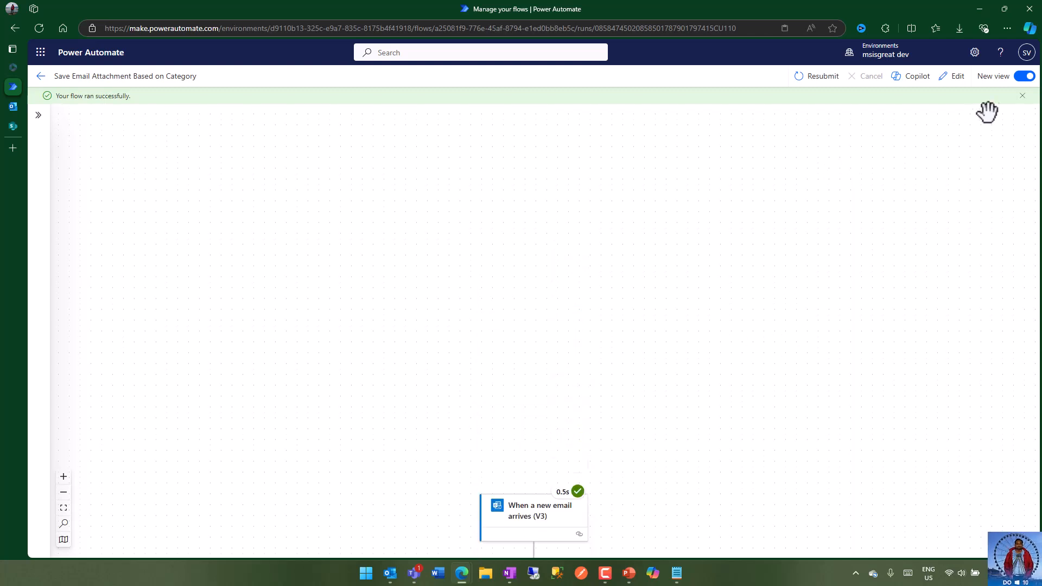
click(1022, 96)
click(41, 77)
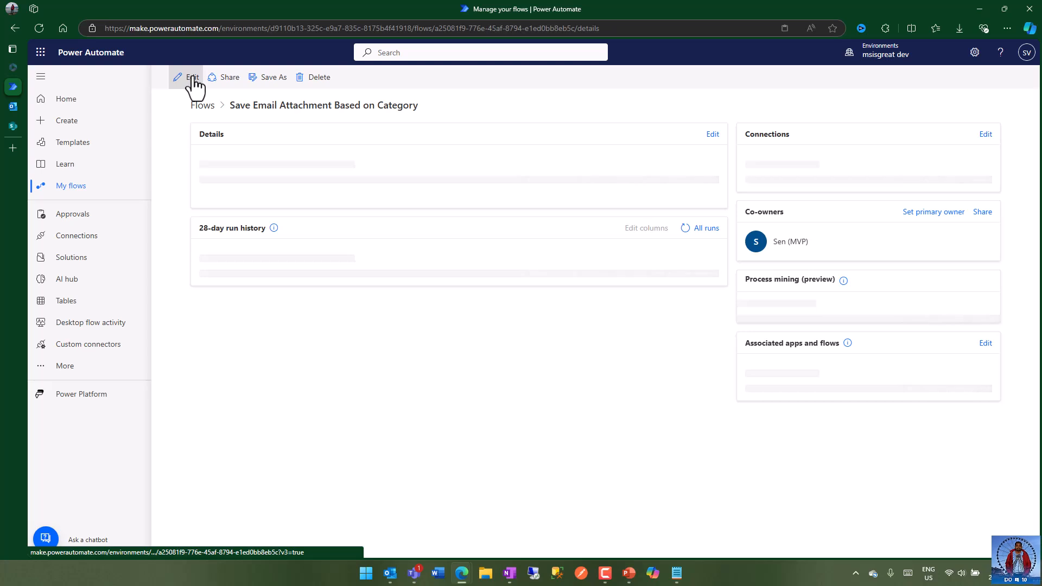
click(191, 77)
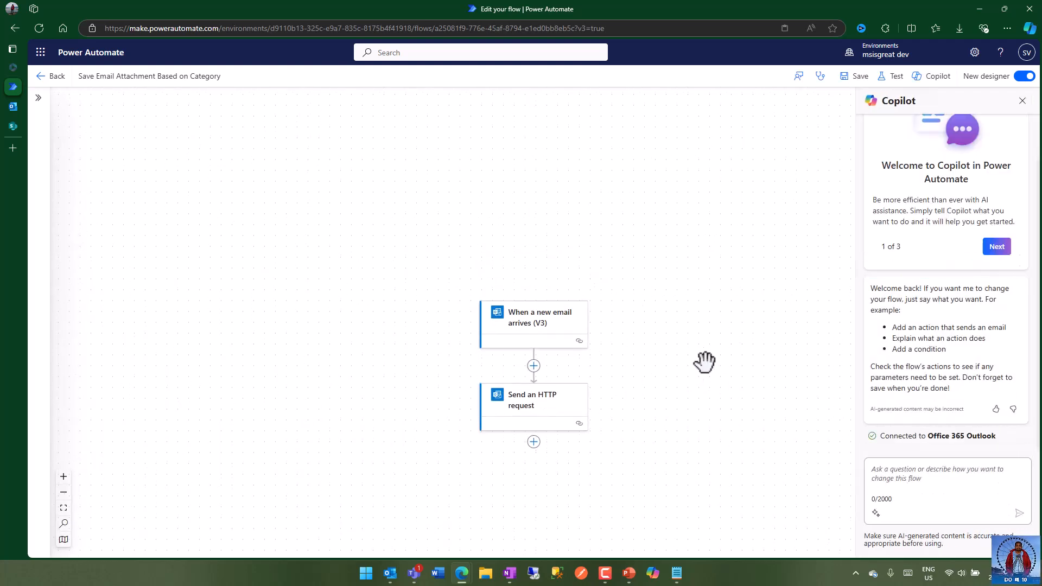
Add a Data Operation Parse JSON action after the Send an HTTP request action.
scroll(705, 362, down, 4)
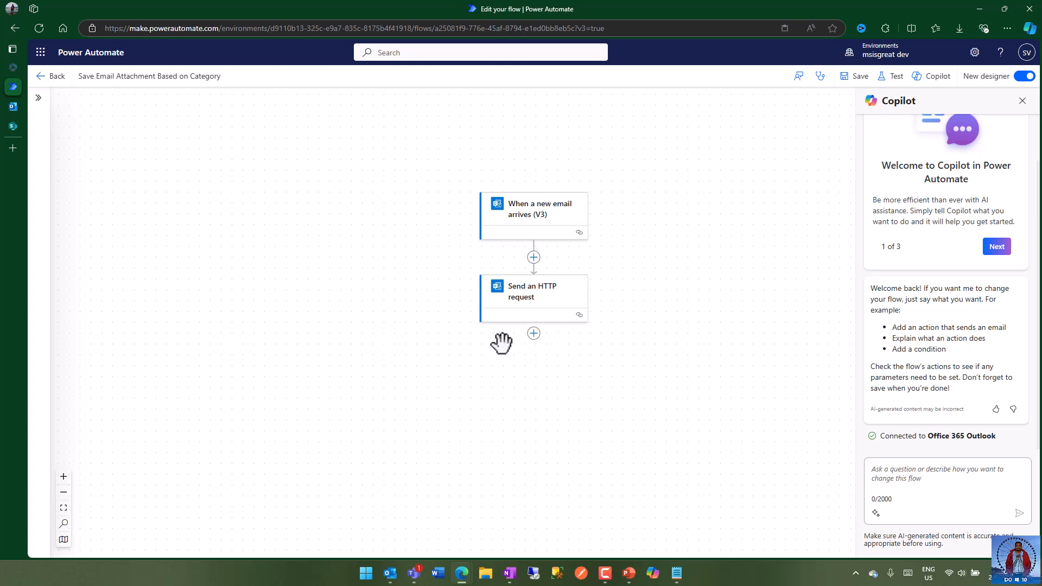
click(534, 333)
click(573, 334)
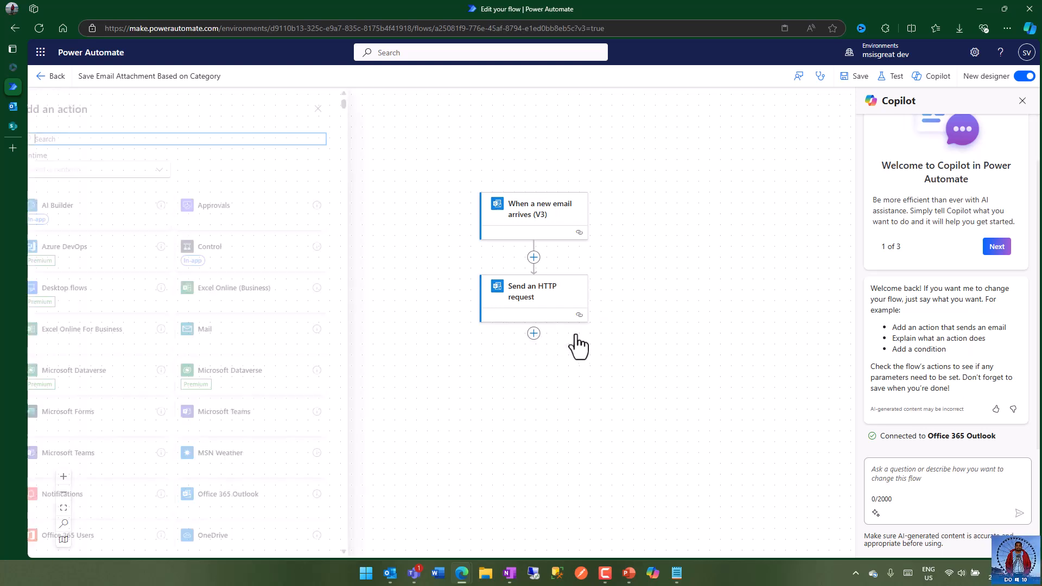
text(p)
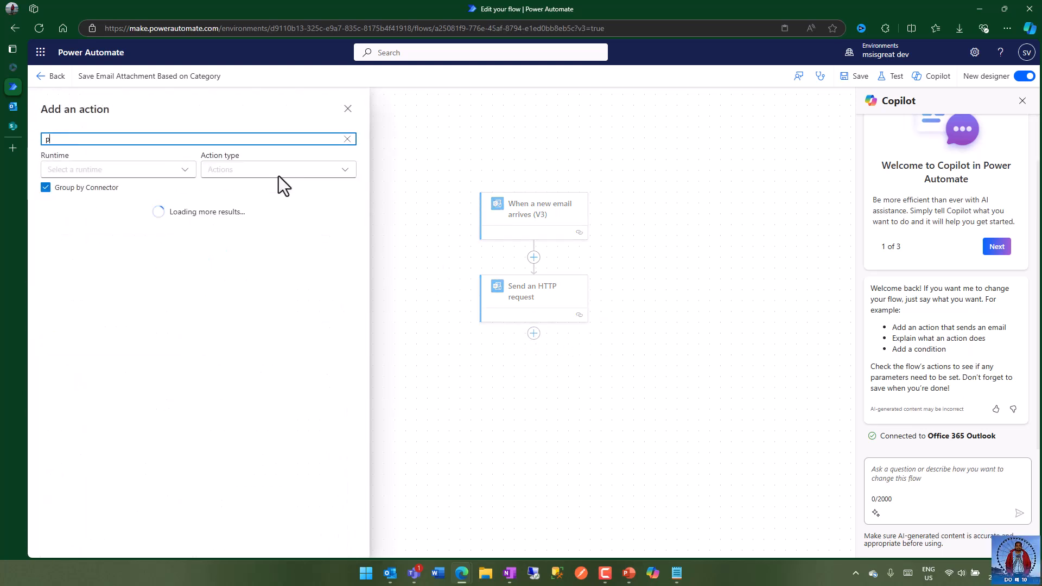
text(arse js)
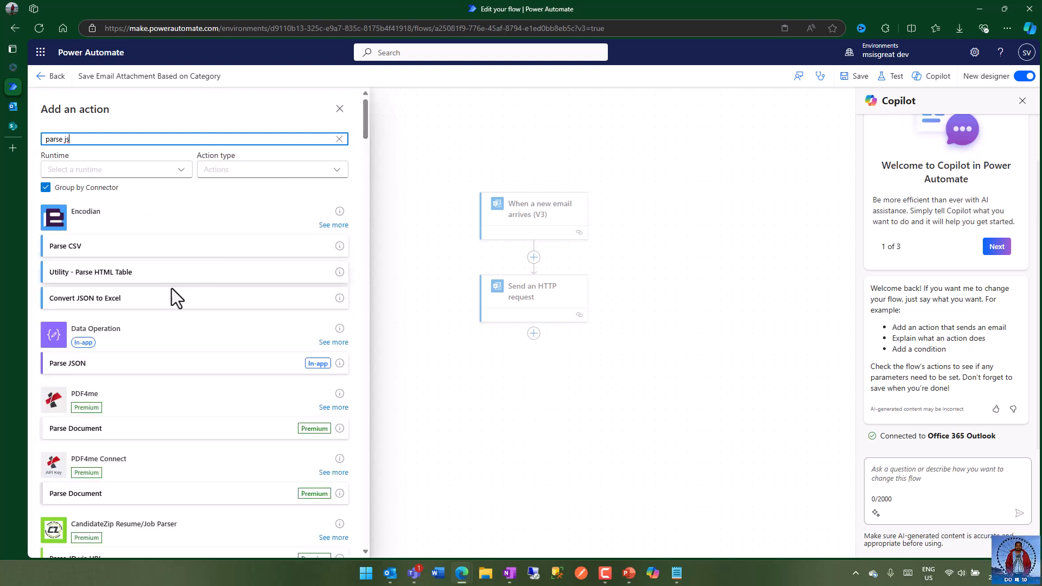
click(81, 363)
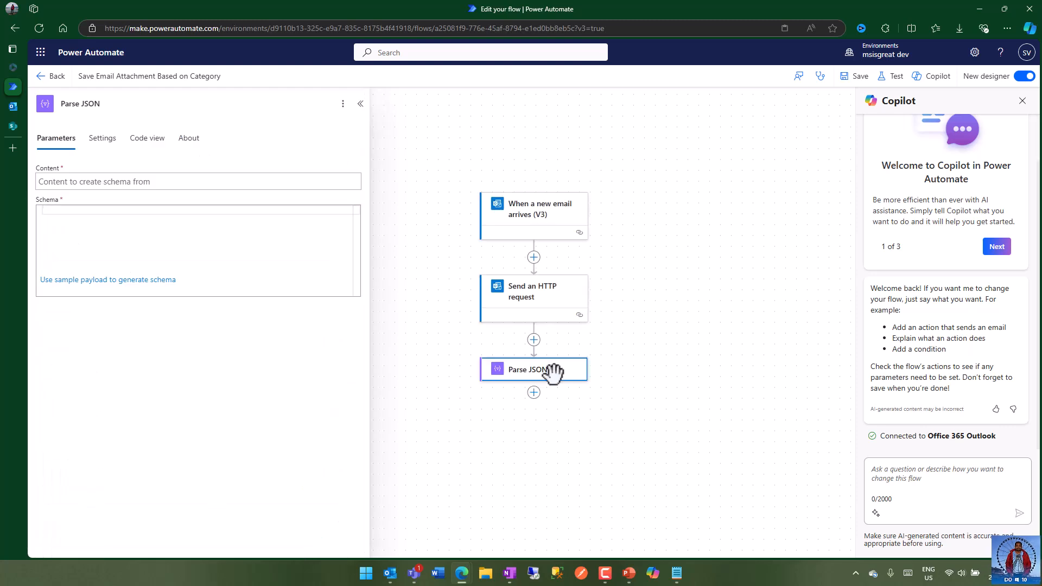
Generate the Parse JSON schema by using the copied body JSON, including its categories array, as the sample payload.
click(106, 280)
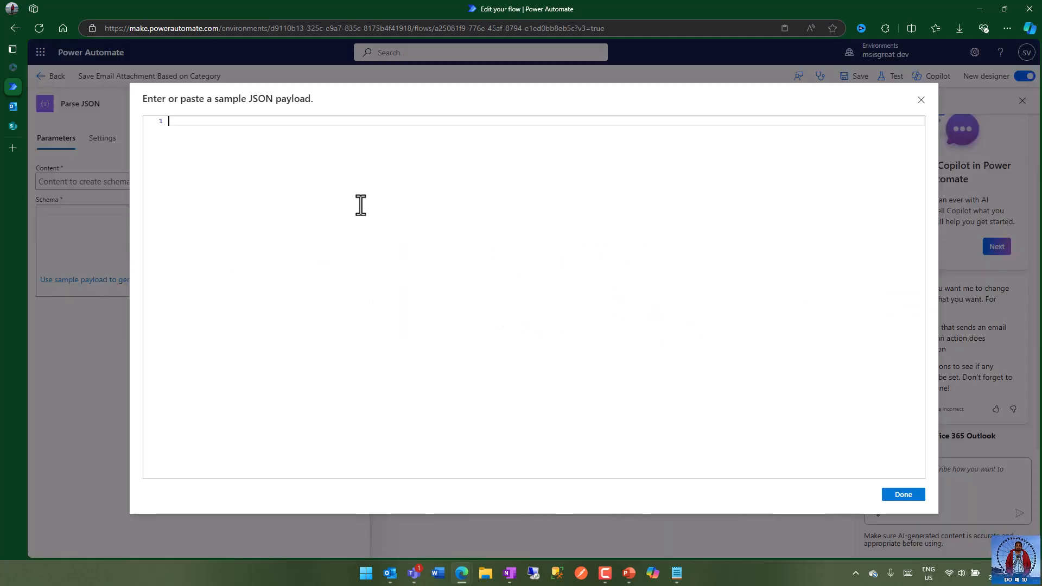
key(ctrl+v)
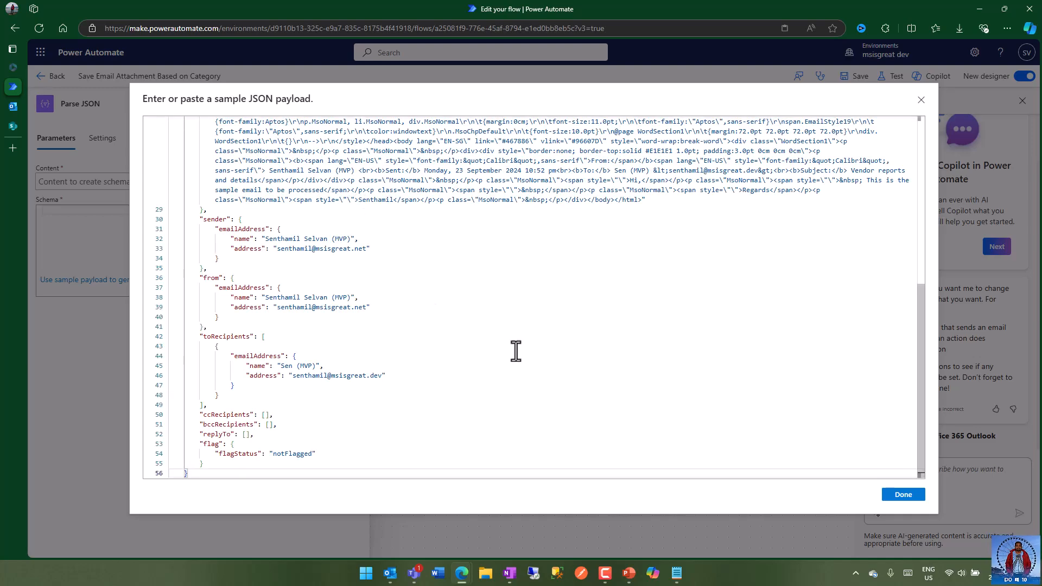
scroll(520, 320, up, 2)
scroll(521, 320, up, 5)
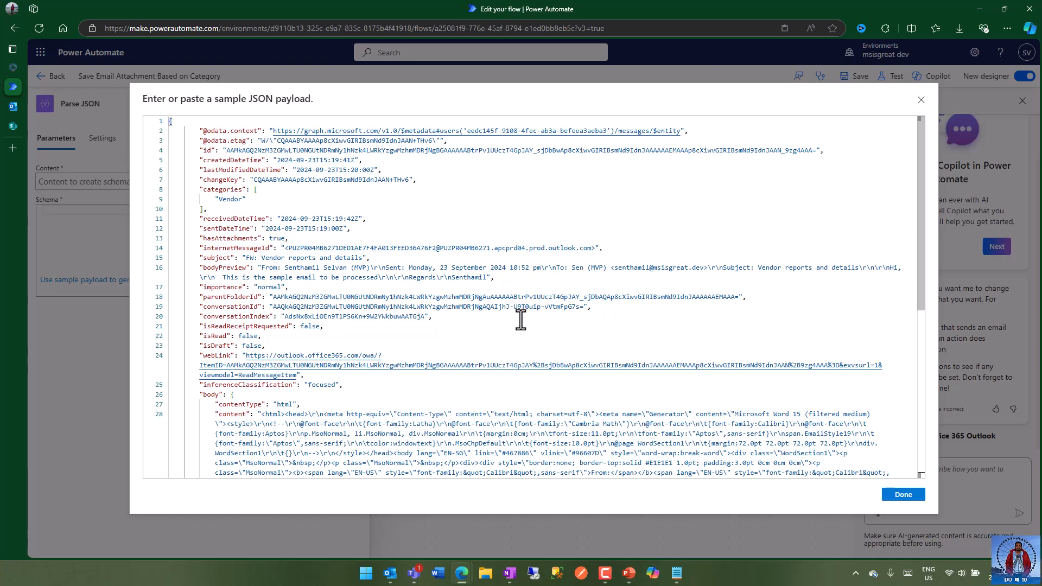
scroll(521, 320, down, 2)
scroll(521, 319, up, 2)
drag(200, 190, 206, 209)
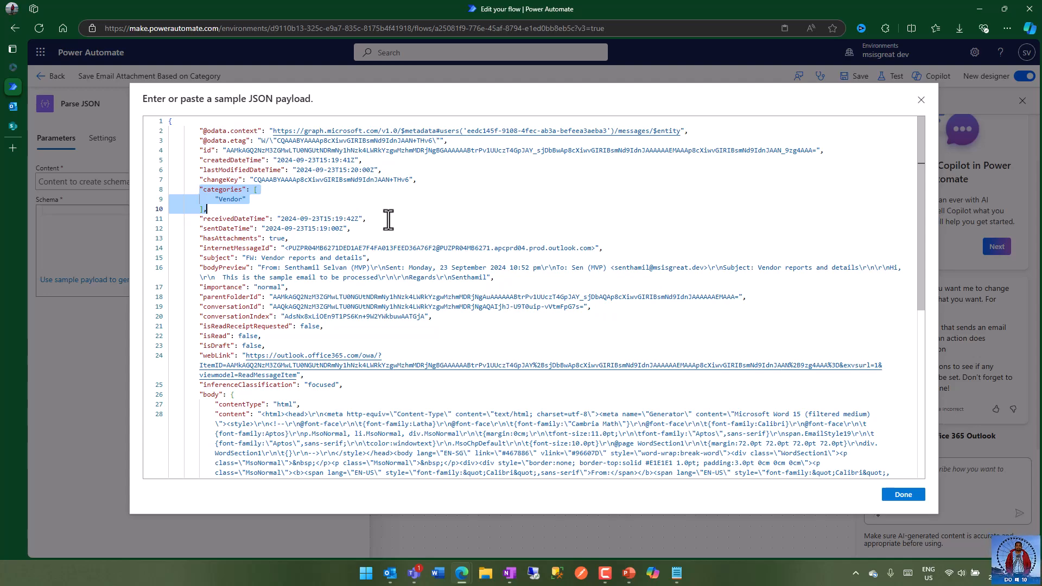
click(261, 209)
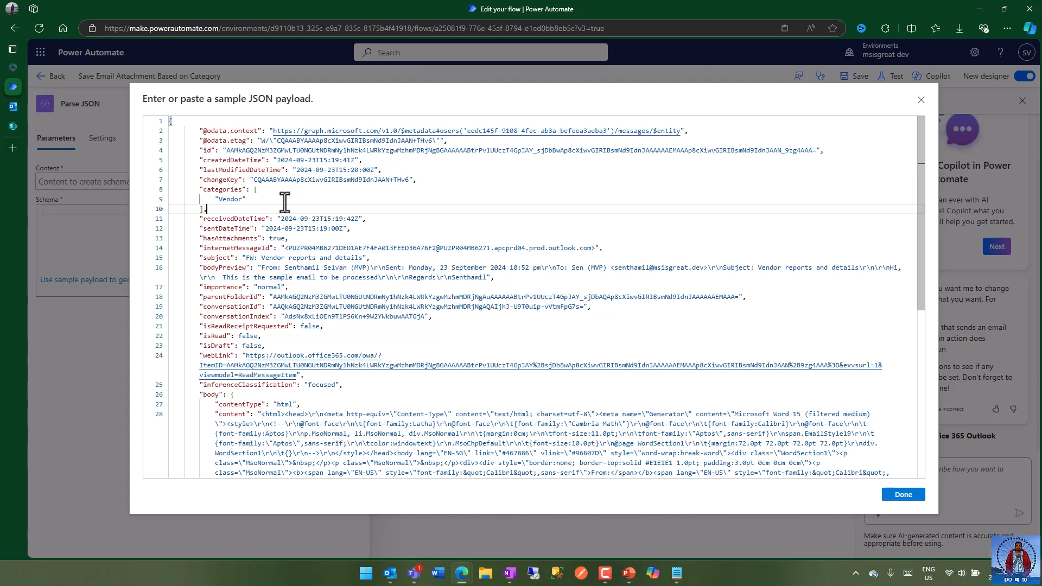
drag(197, 189, 257, 210)
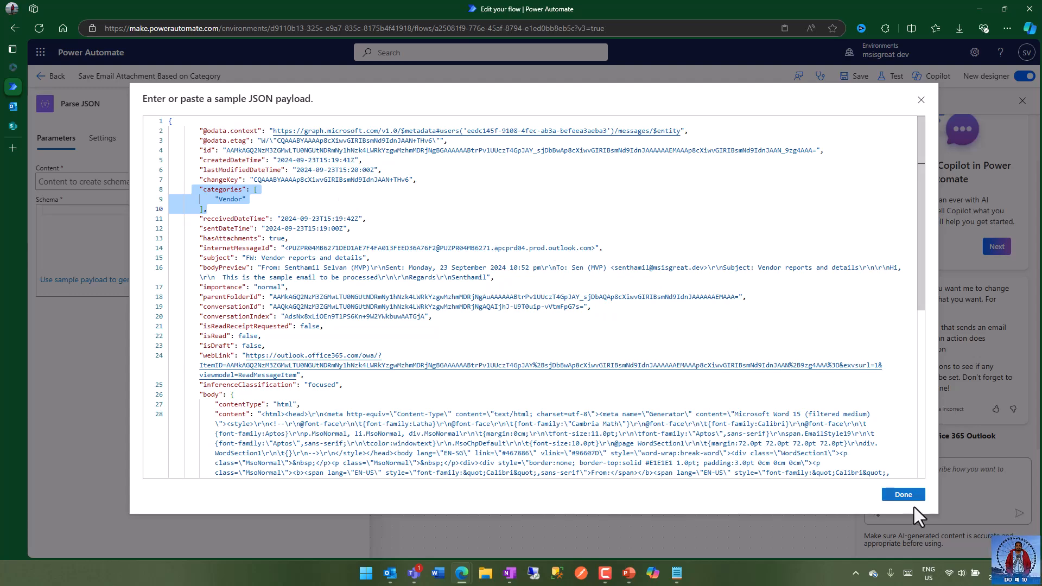
click(900, 495)
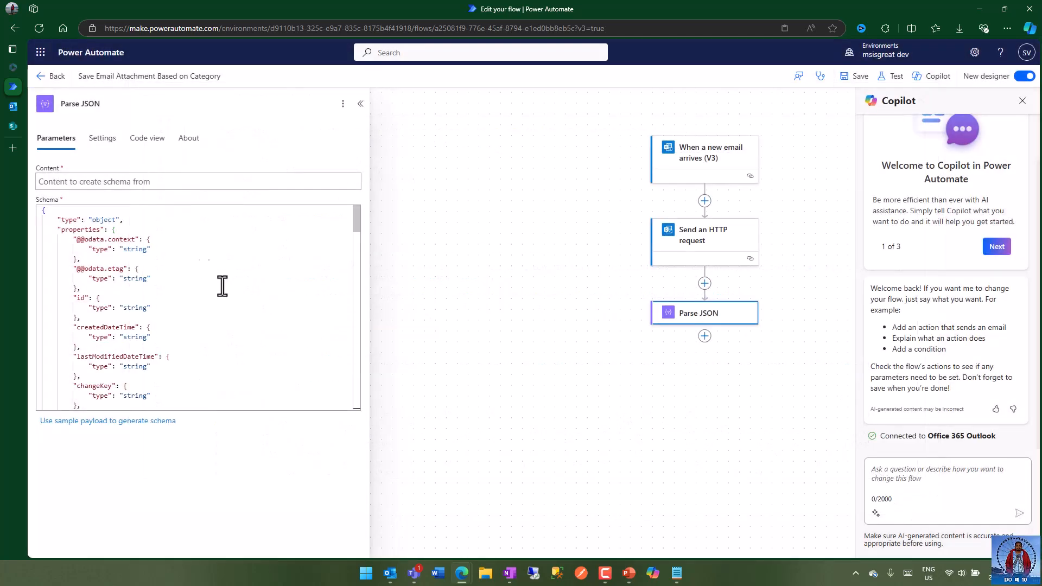
Set the Parse JSON content to the Body output of Send an HTTP request, then close the action details and Copilot.
click(90, 183)
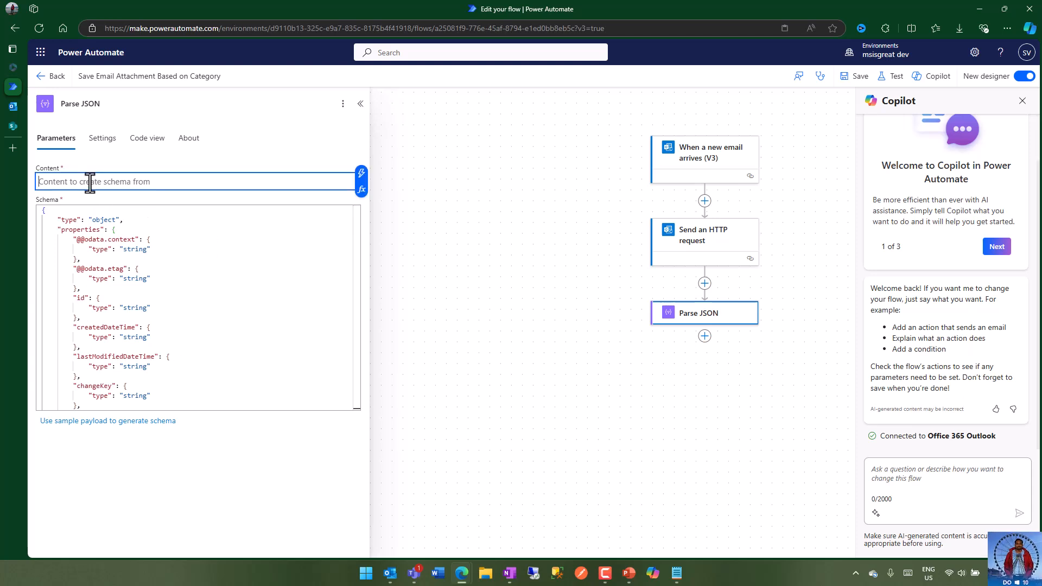
click(361, 174)
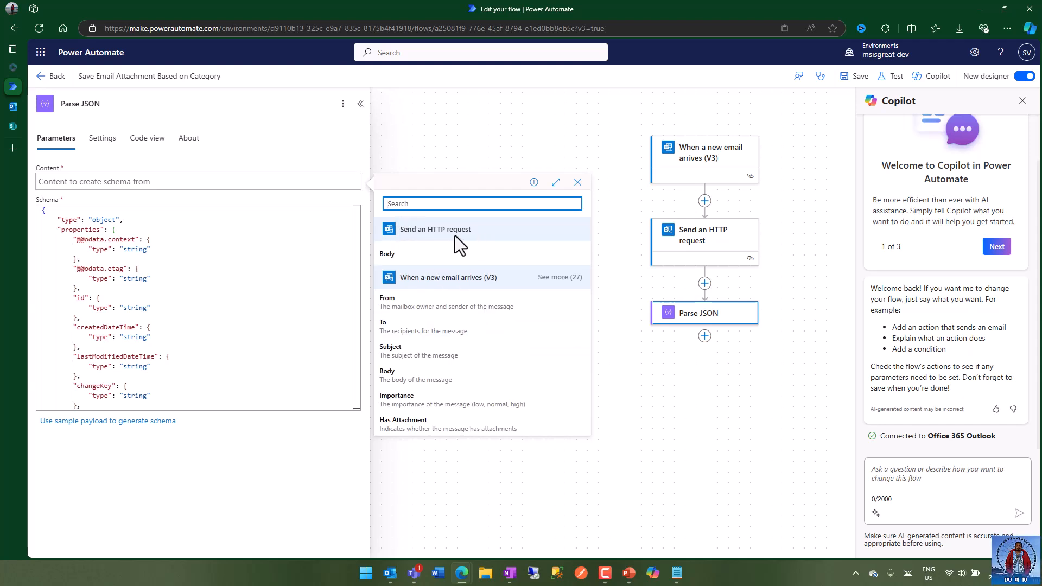
click(411, 255)
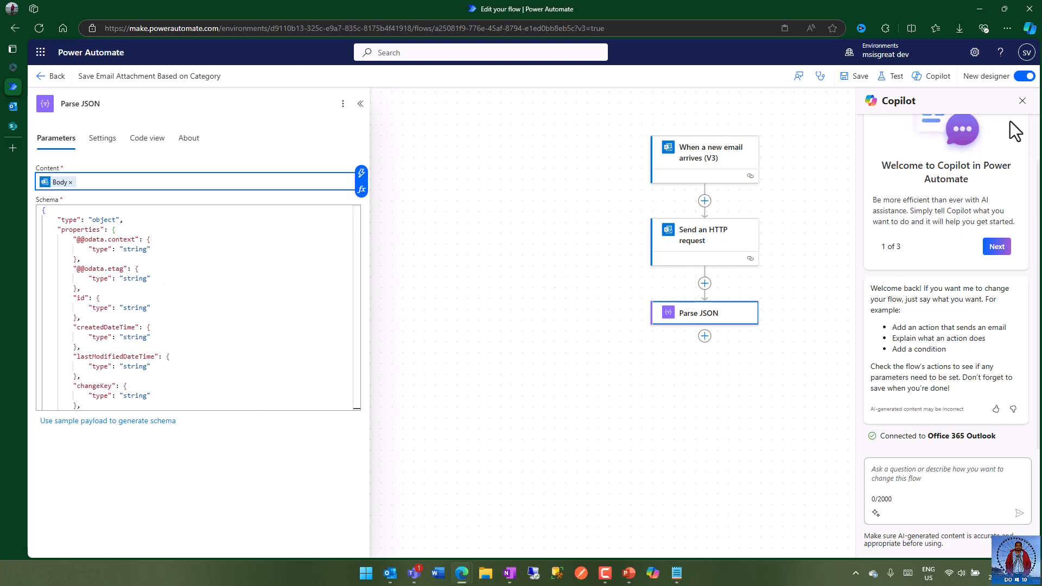
click(803, 254)
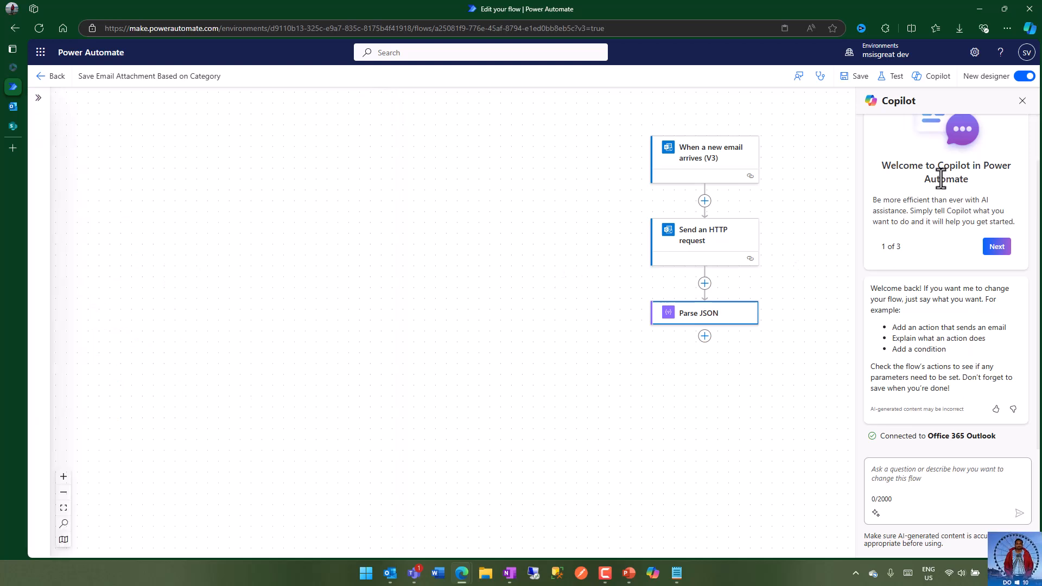
click(1022, 101)
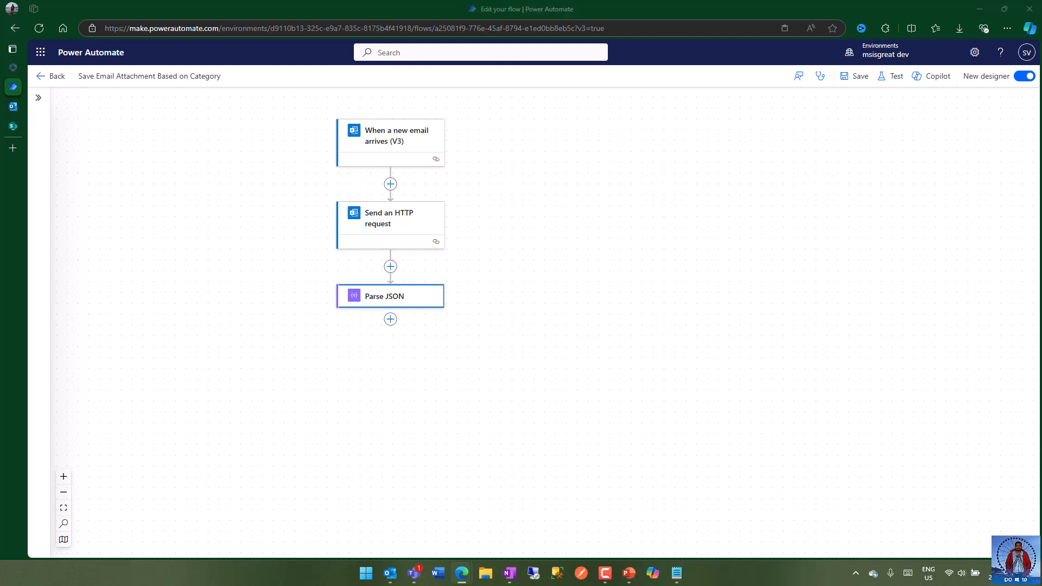
Add an Initialize variable action after the Parse JSON action.
click(390, 319)
click(427, 321)
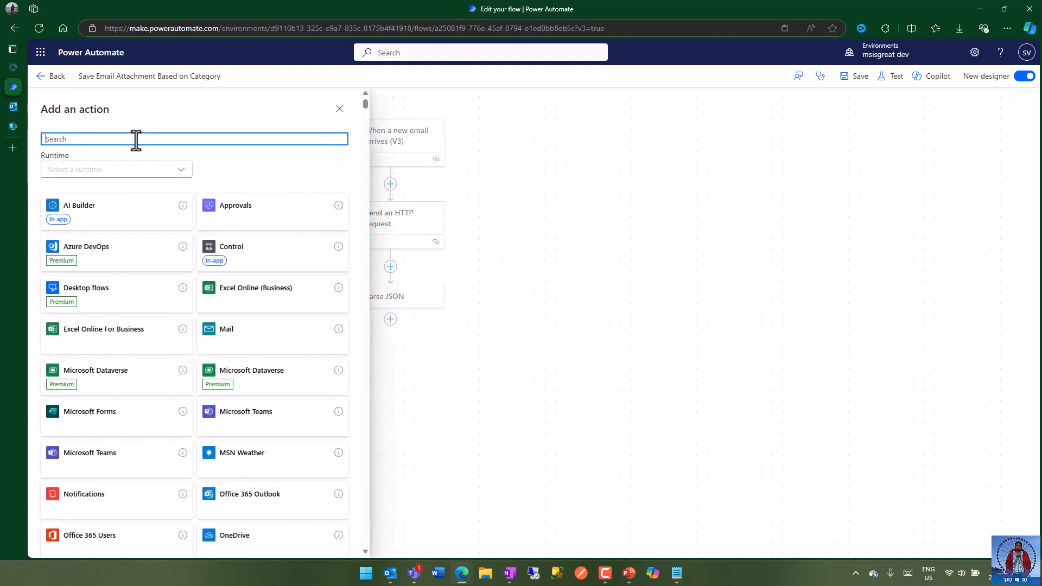
text(in)
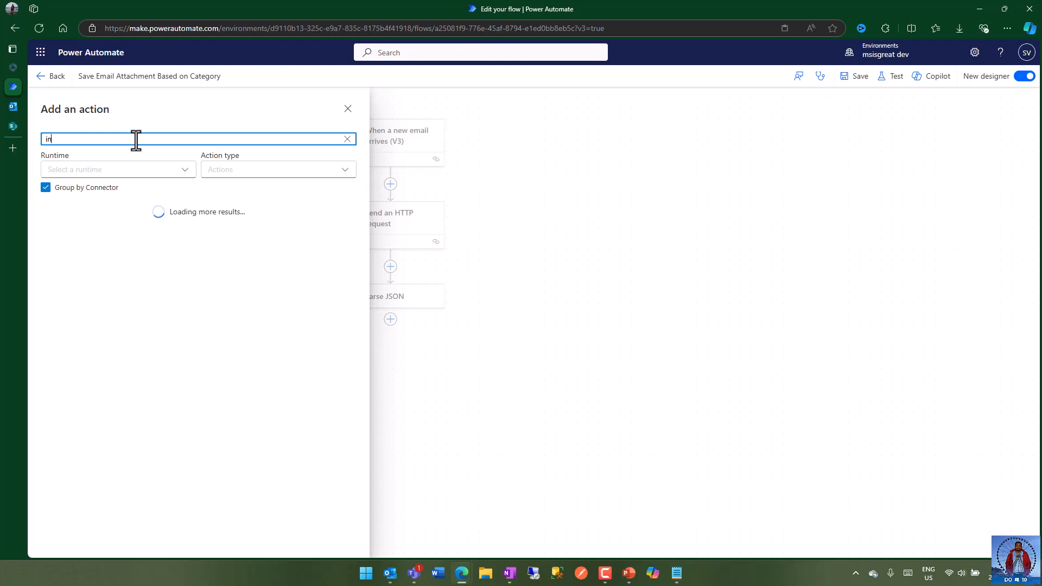
text(itialise)
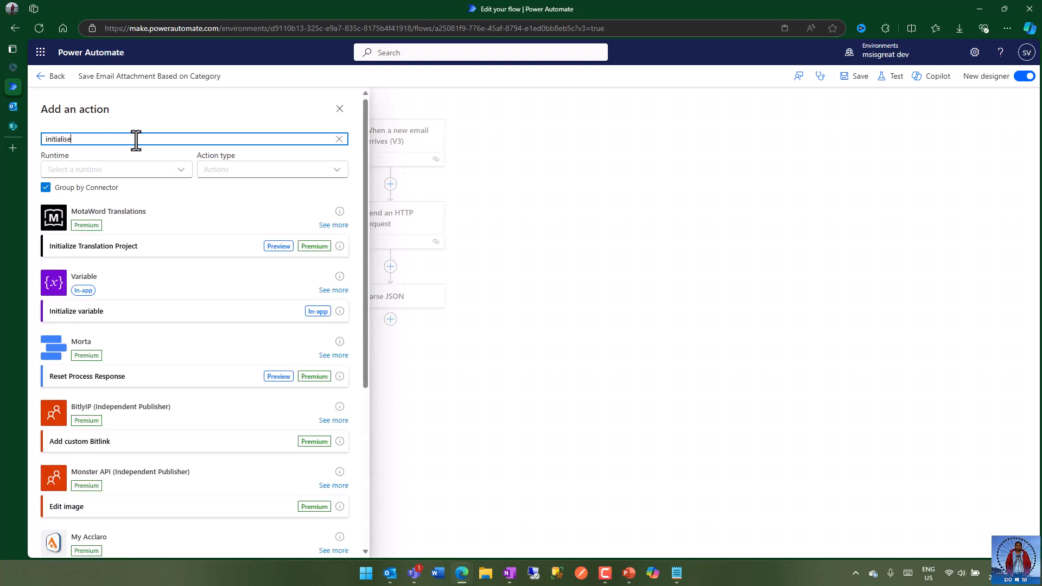
click(115, 245)
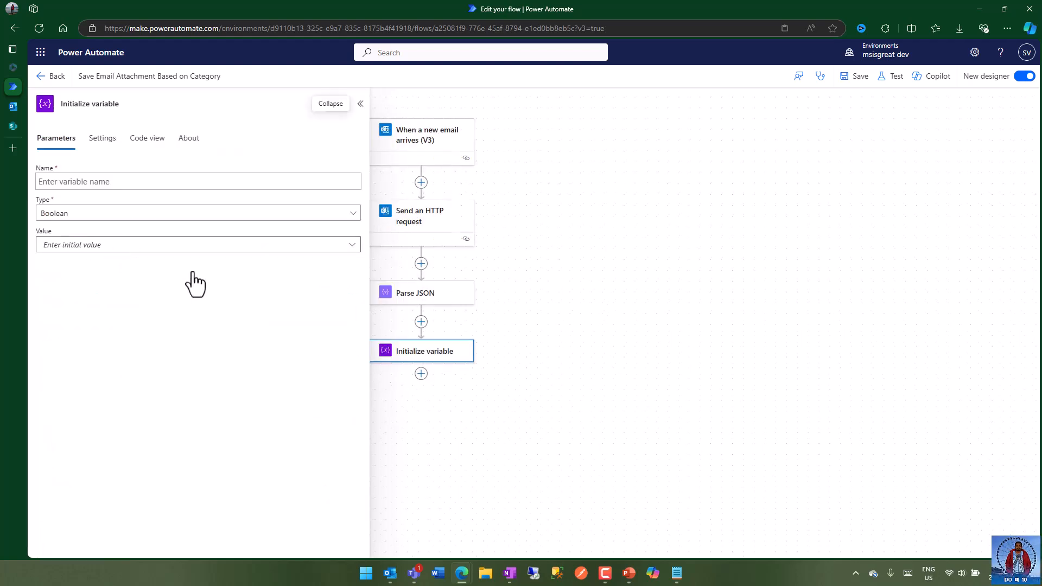
Name the variable Categories and rename its action to "var Categories".
click(102, 181)
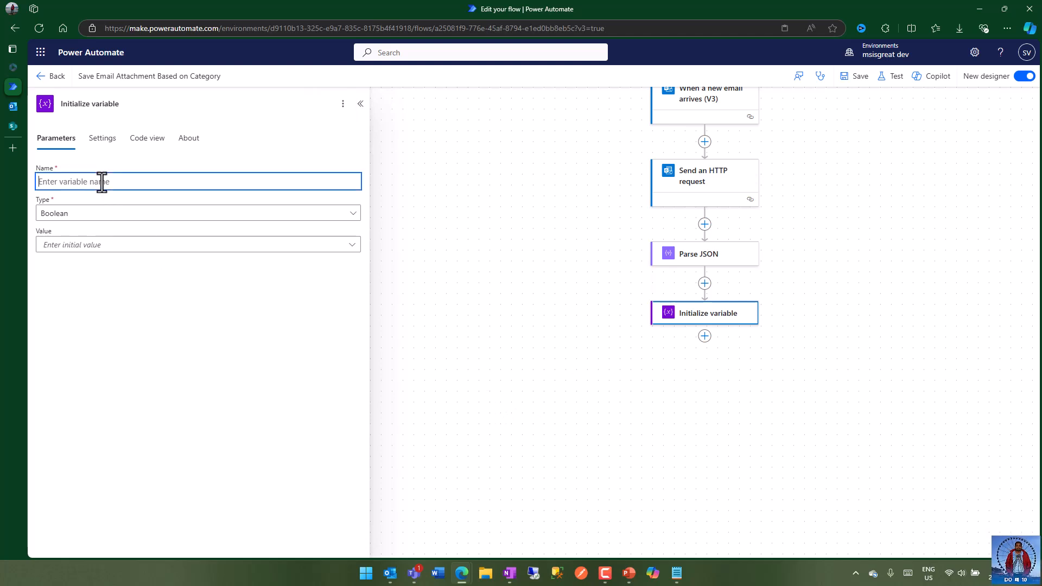
text(Categories)
click(140, 103)
drag(139, 104, 2, 103)
text(var Cat)
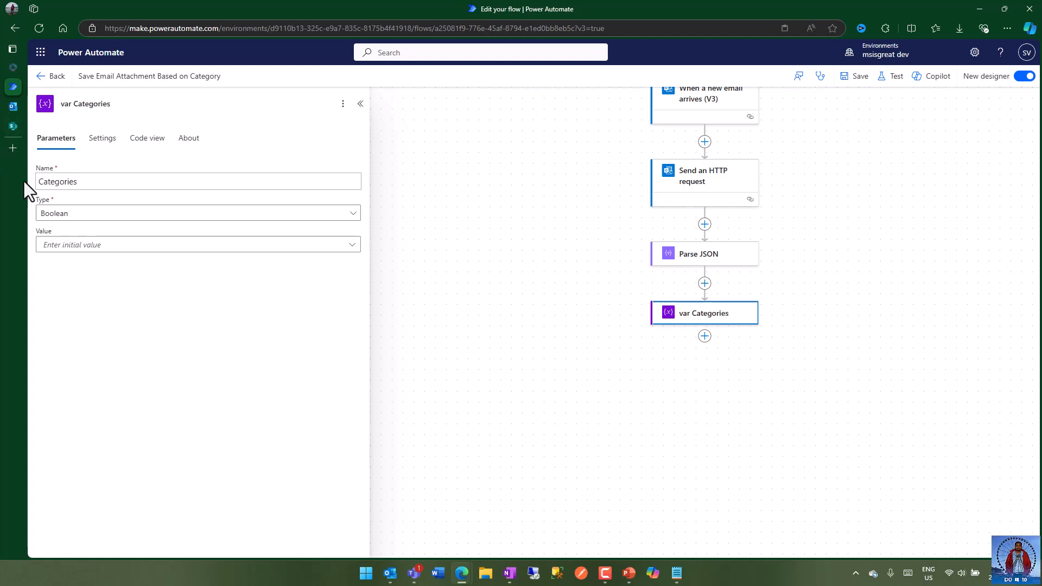
Make the Categories variable an Array with the Parse JSON output Body categories as its value, and save the flow.
click(87, 218)
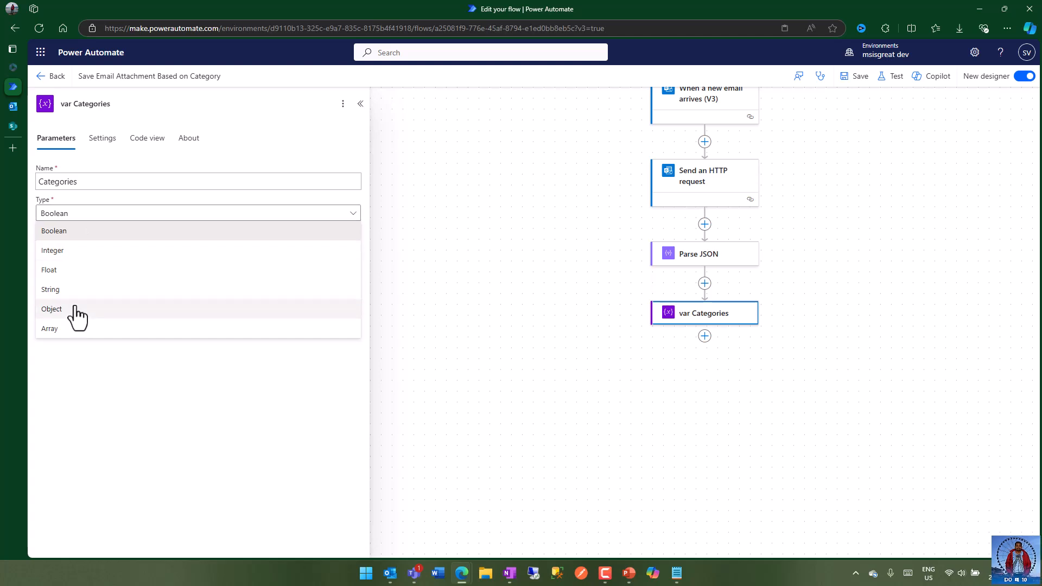
click(86, 331)
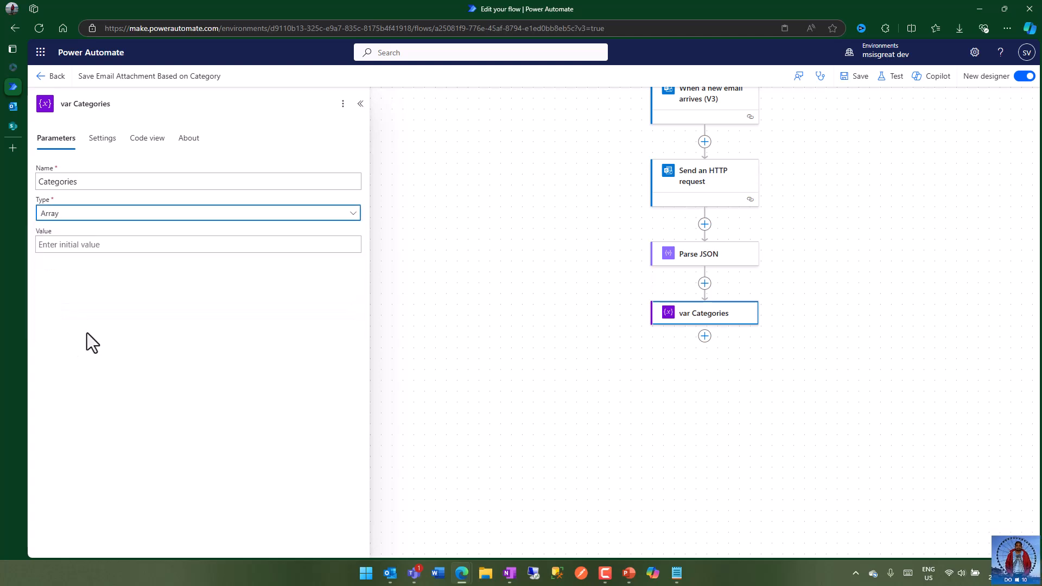
click(125, 252)
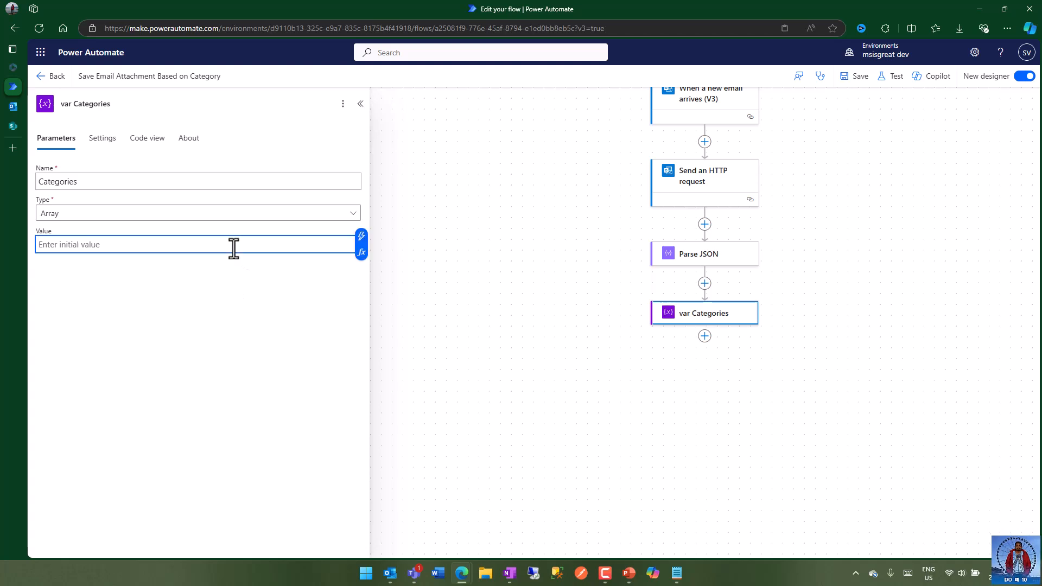
click(361, 237)
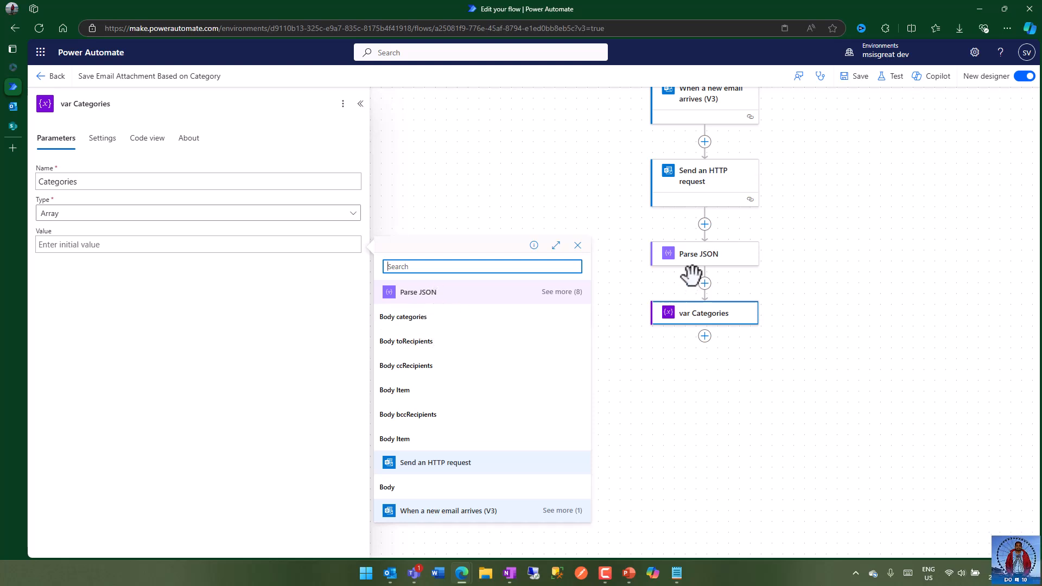
click(461, 325)
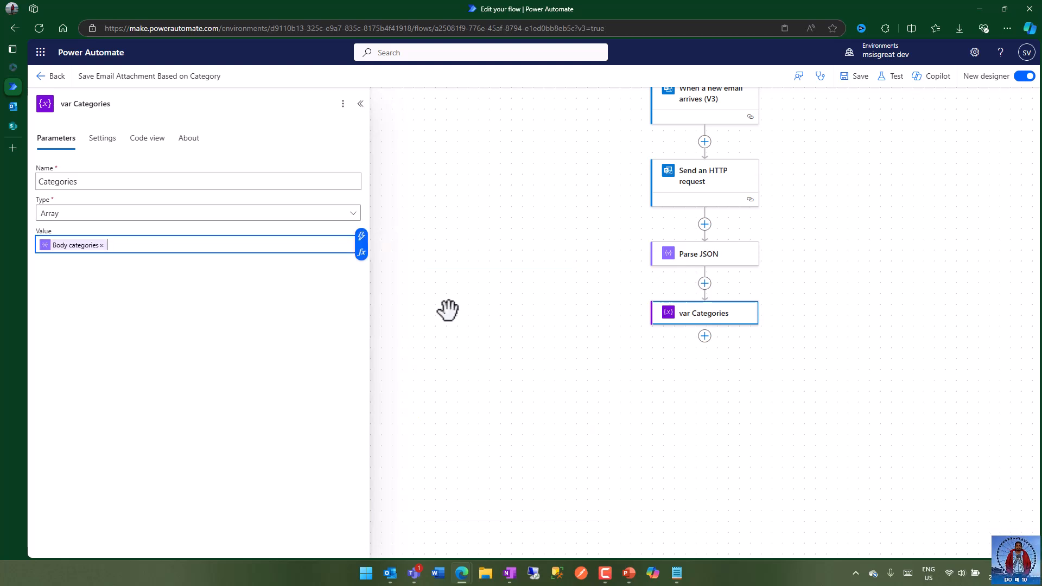
click(461, 297)
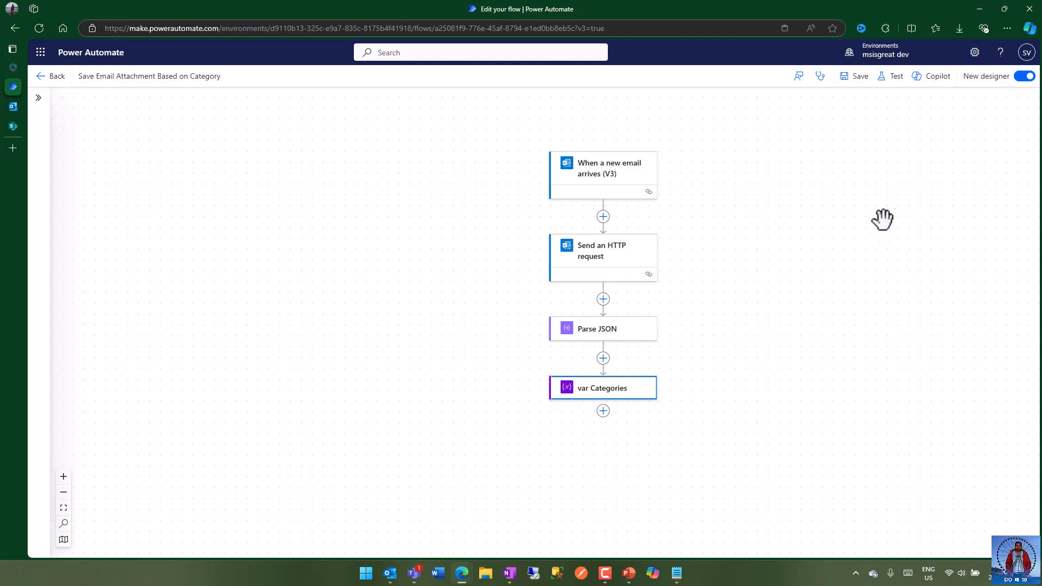
click(857, 80)
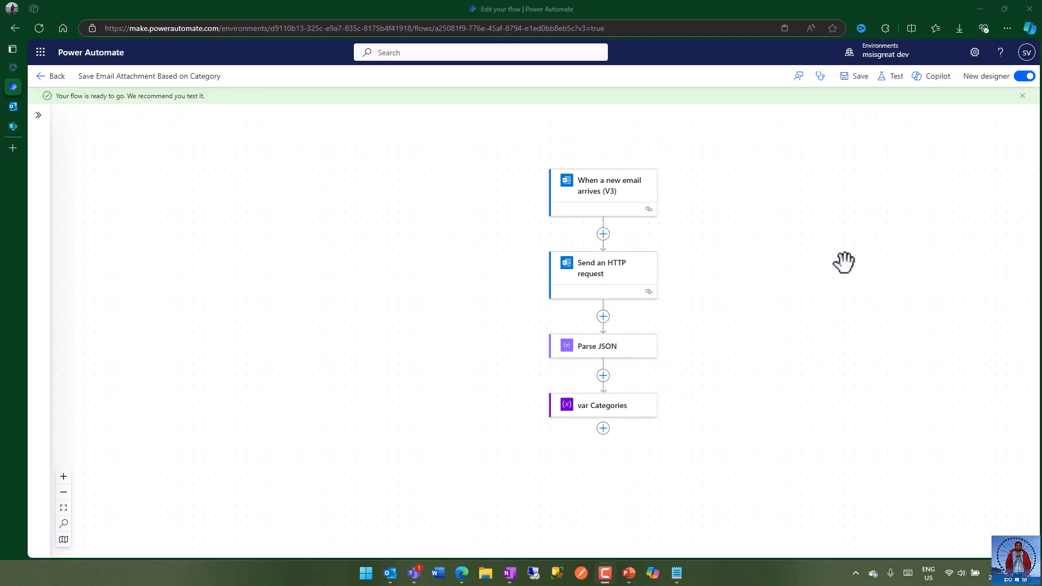
click(1024, 96)
Add another Initialize variable action after the var Categories action.
scroll(795, 275, down, 3)
scroll(678, 271, down, 1)
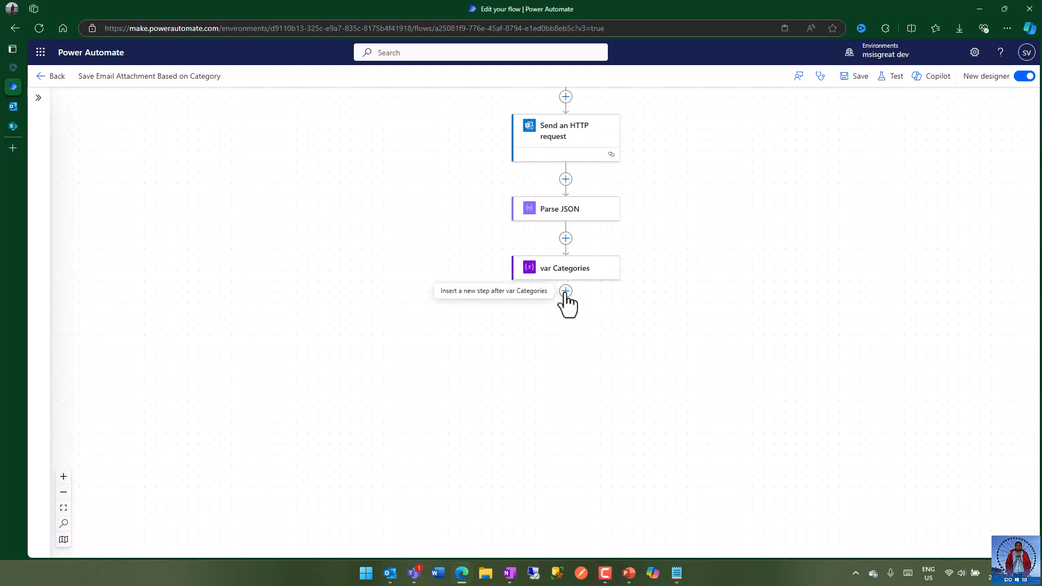
click(565, 292)
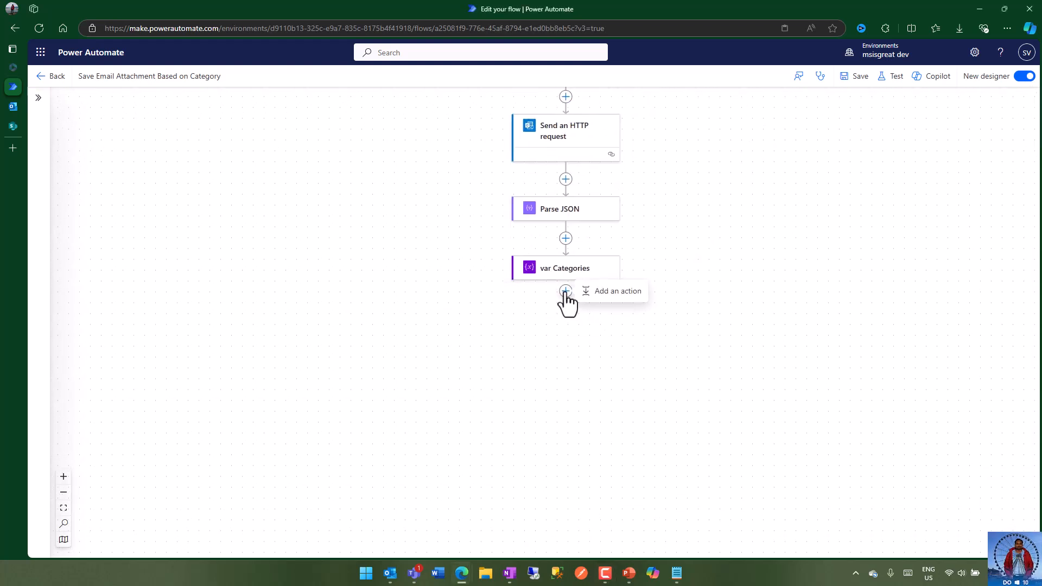
click(595, 295)
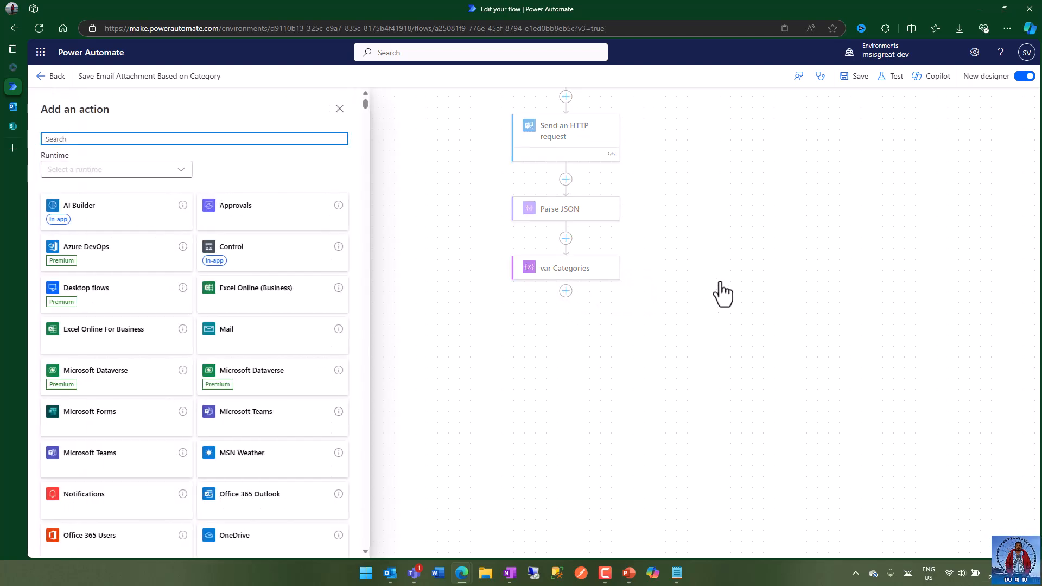
text(initia)
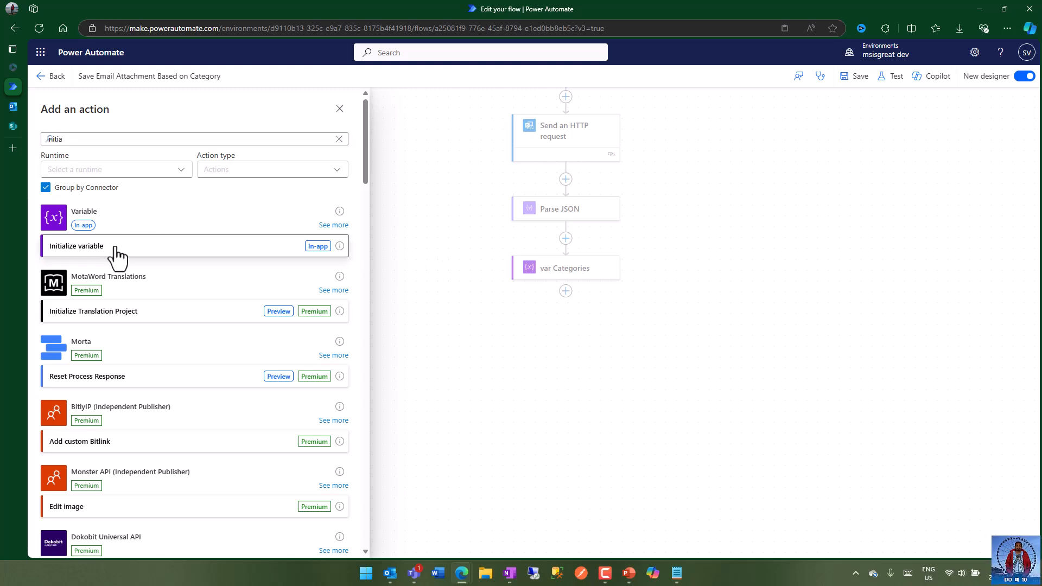
click(114, 248)
Name the new variable SiteUrl and set its data type to String.
click(144, 179)
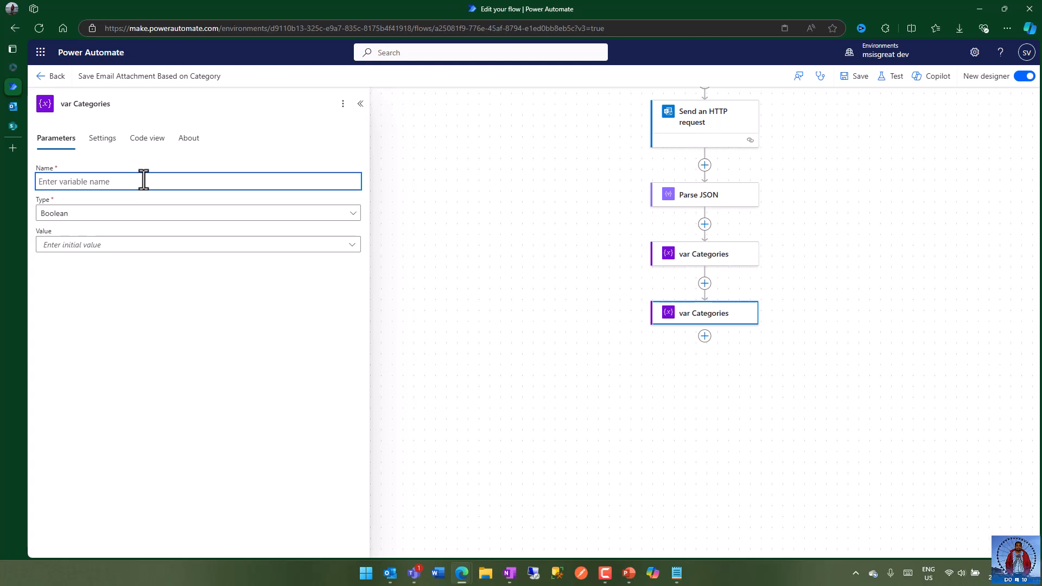
text(SiteUrl)
click(104, 217)
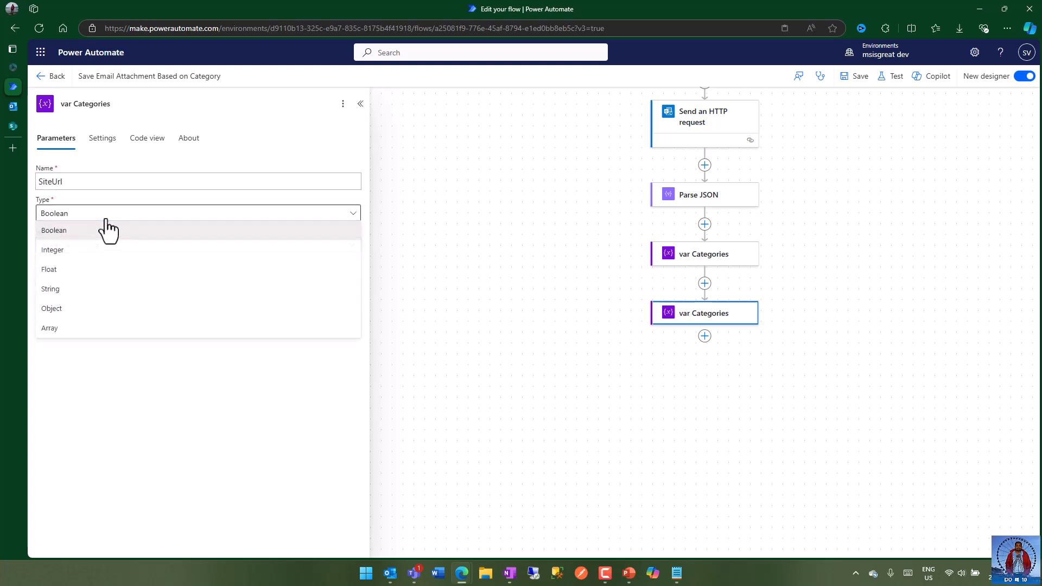
click(81, 287)
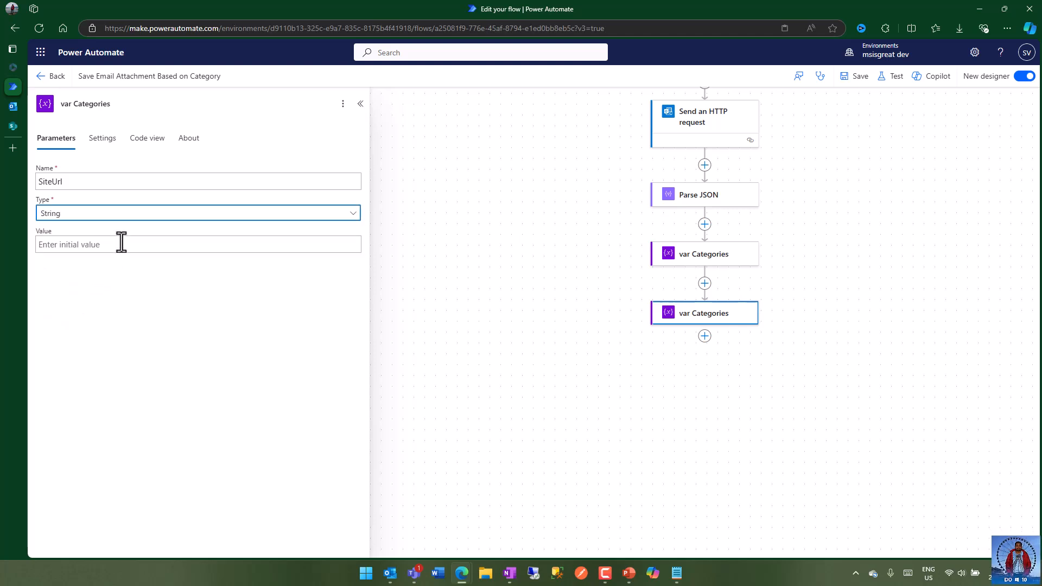
click(116, 246)
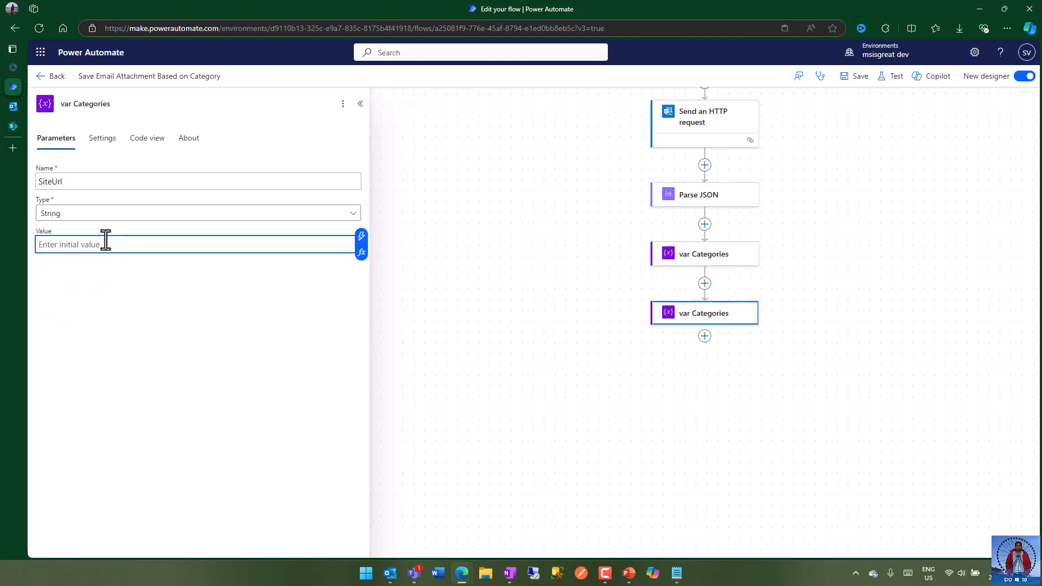
click(12, 128)
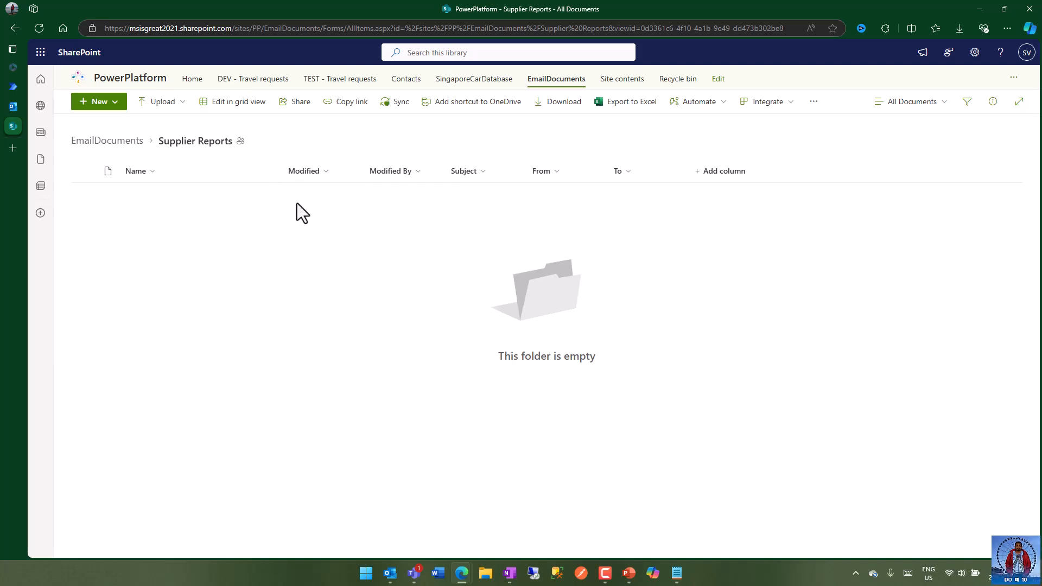
drag(261, 30, 55, 26)
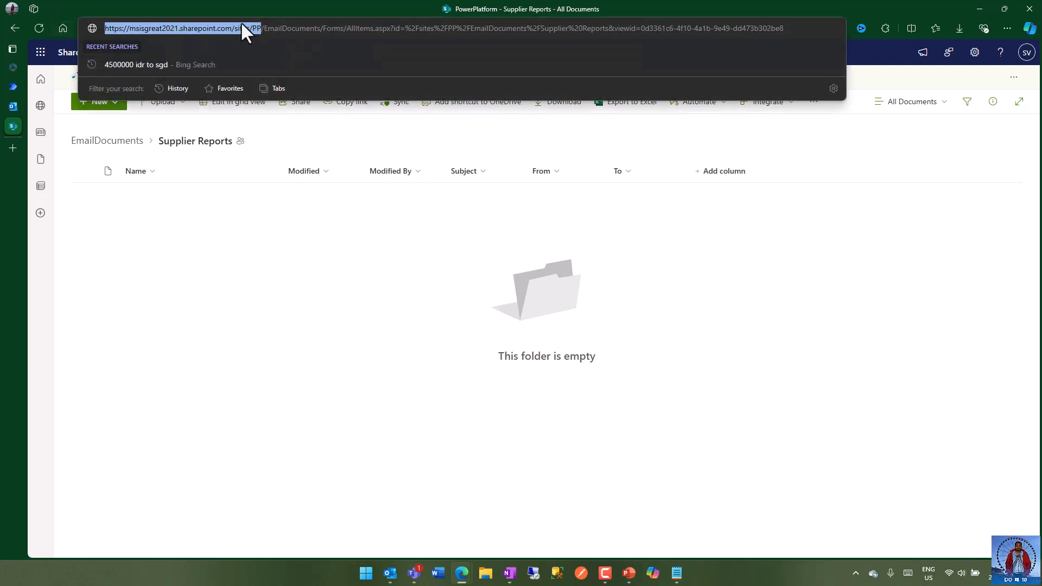
click(12, 86)
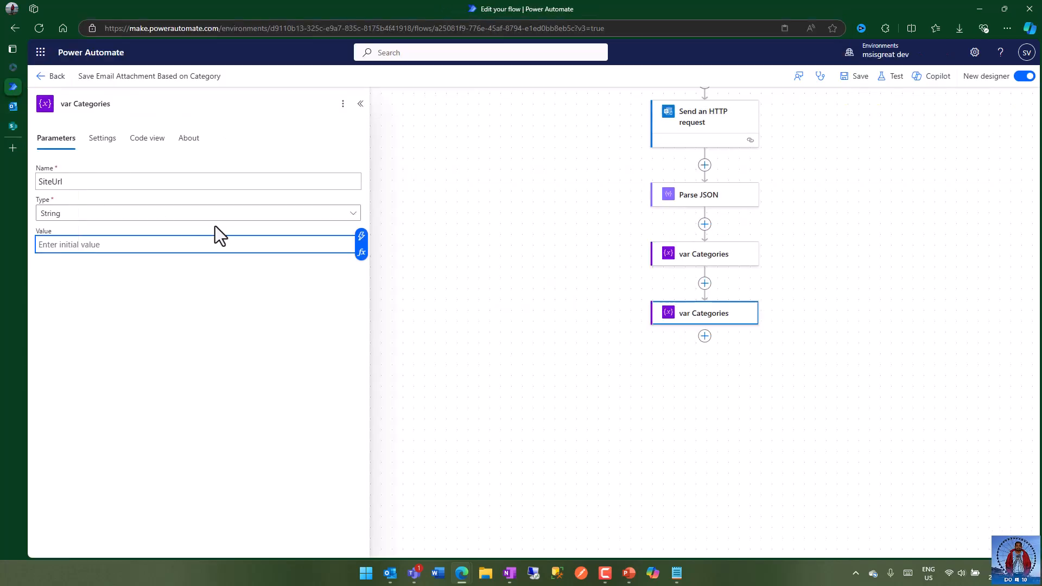
text(https://msisgreat2021.sharepoint.com/sites/PP)
click(226, 298)
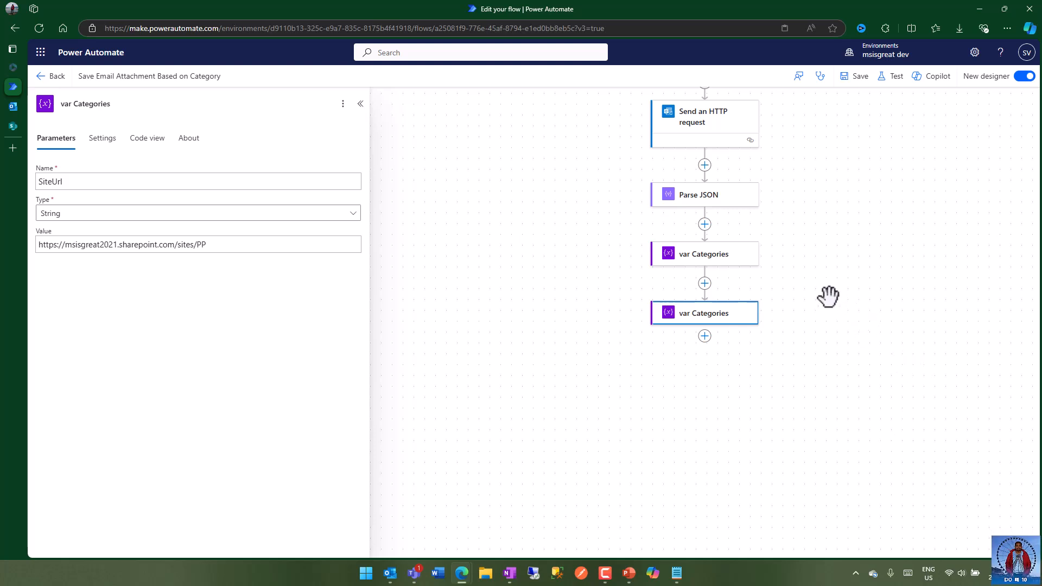
Rename the action that initializes the SiteUrl variable to "var SiteUrl".
click(903, 166)
drag(782, 293, 678, 247)
click(601, 266)
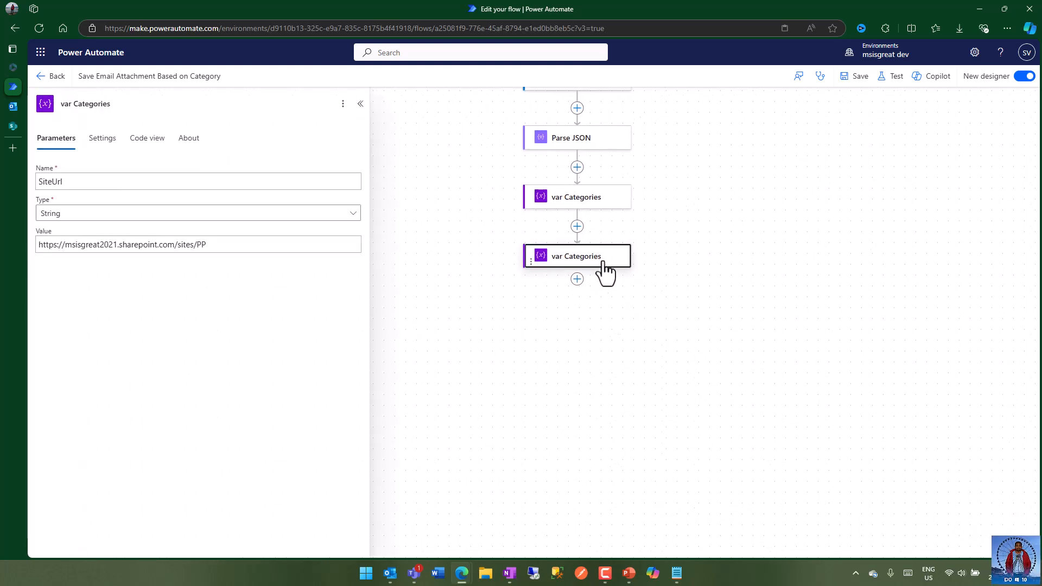
click(88, 104)
double_click(86, 105)
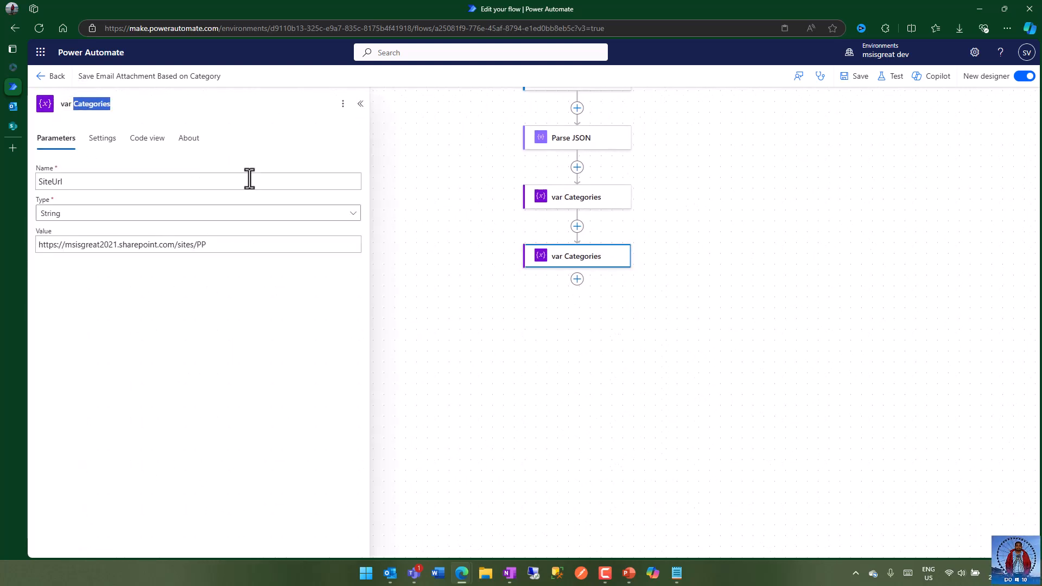
text(SiteUrl)
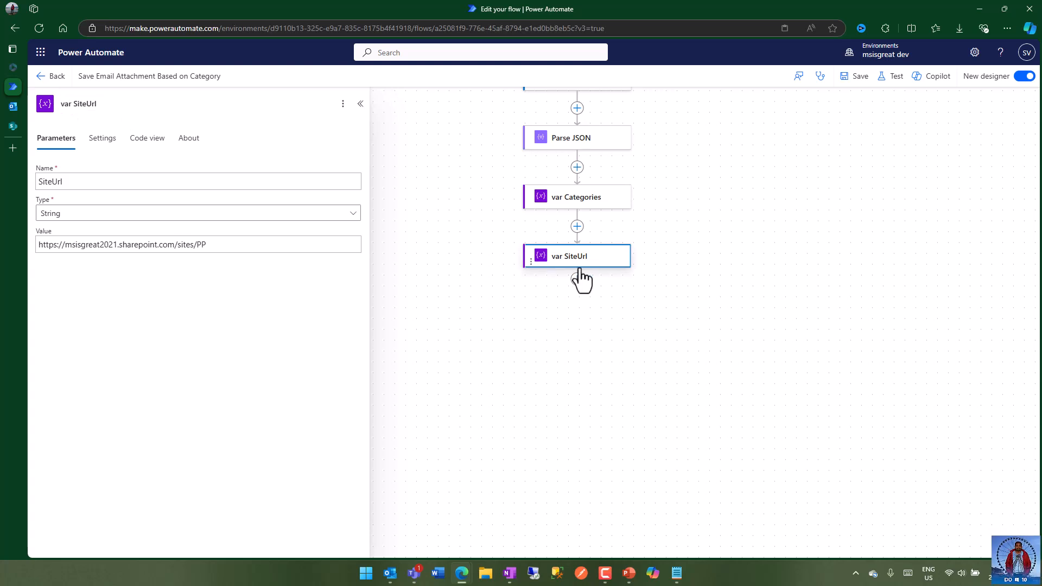
Add another Initialize variable action after the var SiteUrl action.
click(569, 329)
drag(589, 312, 572, 263)
click(547, 232)
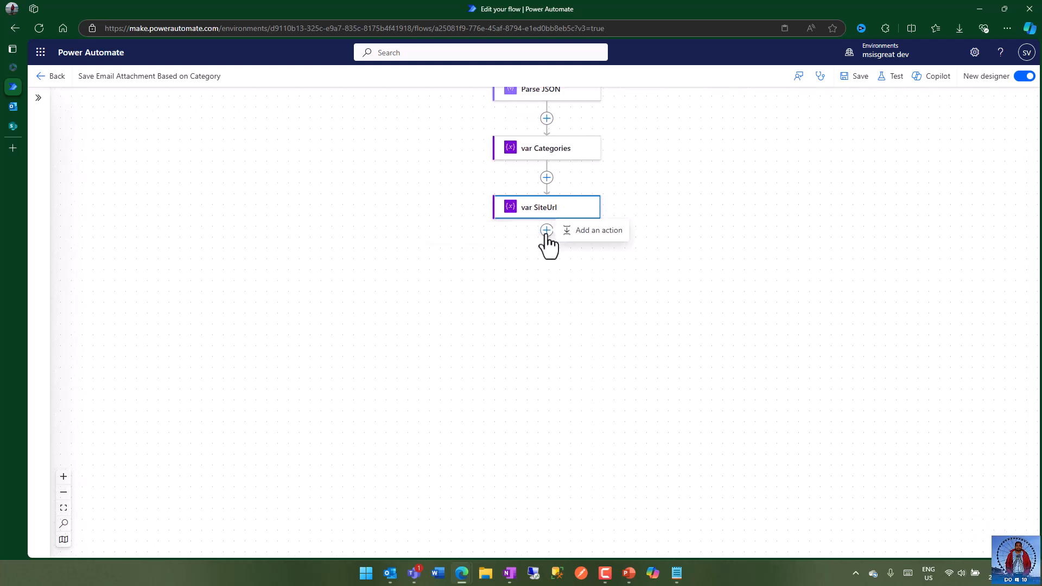
click(575, 232)
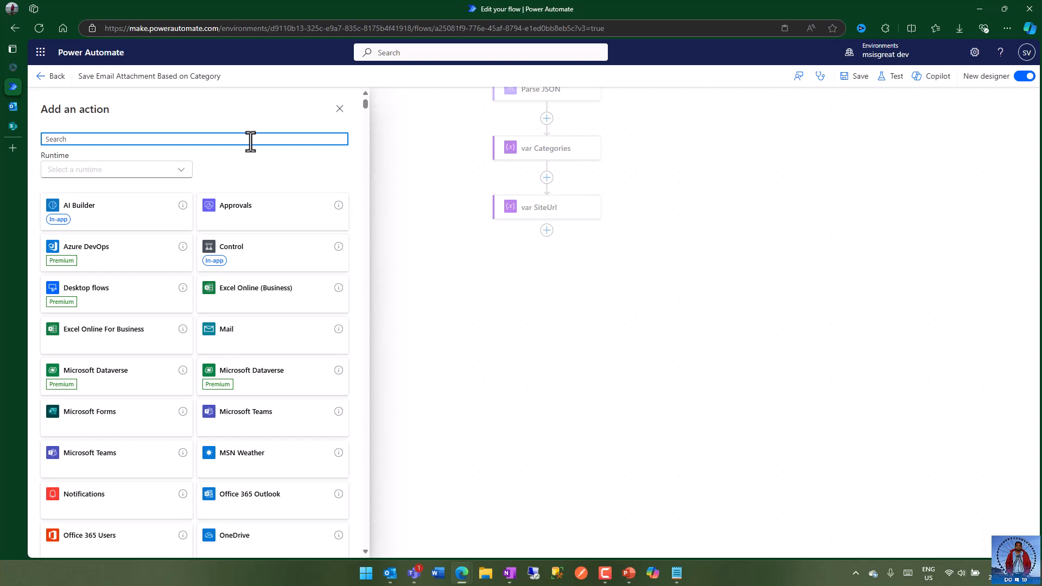
text(initial)
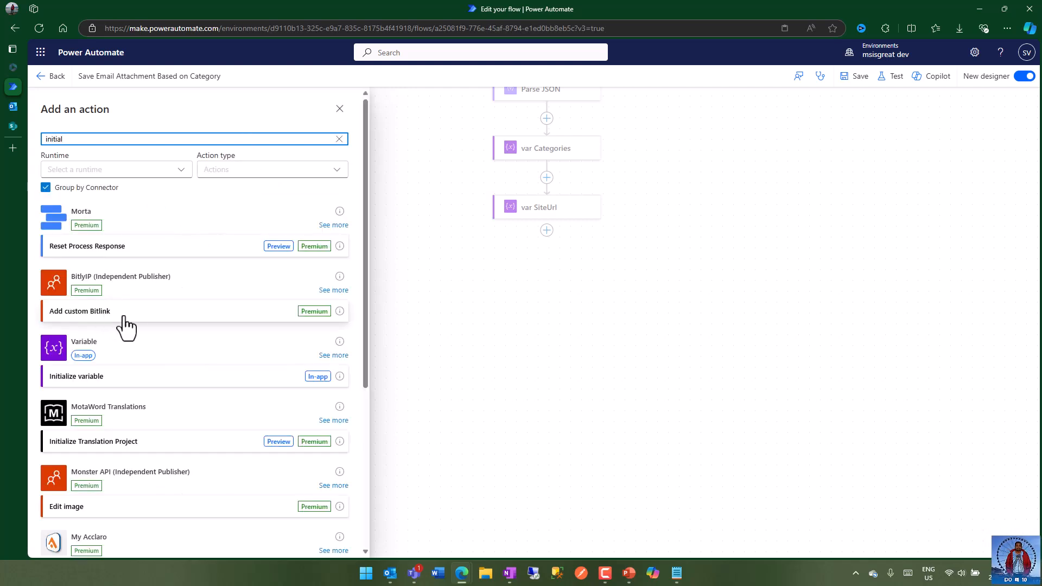
click(107, 379)
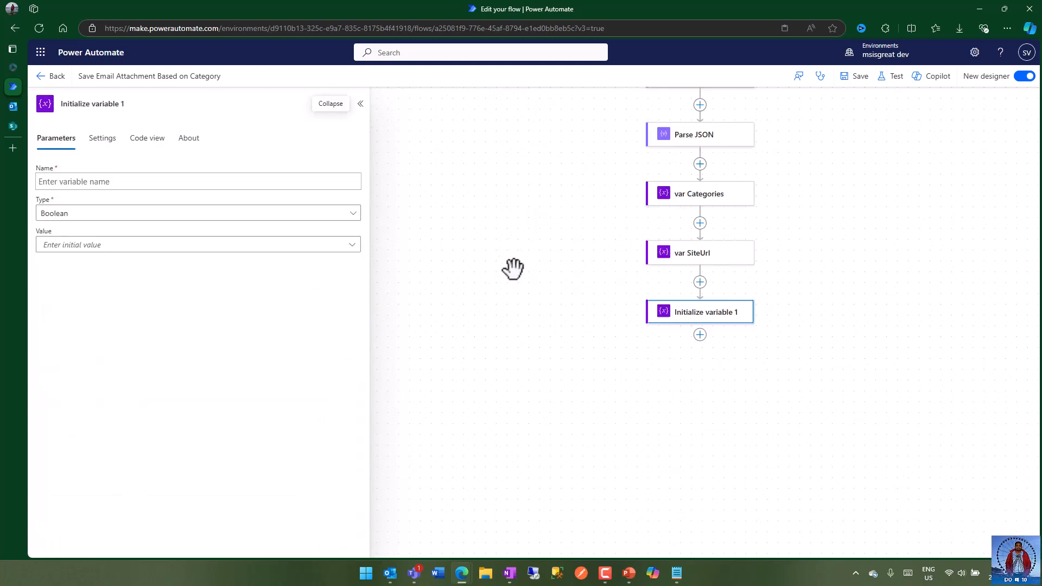
Name the new variable Path, set its type to String, and set its initial value to the expression null.
click(132, 182)
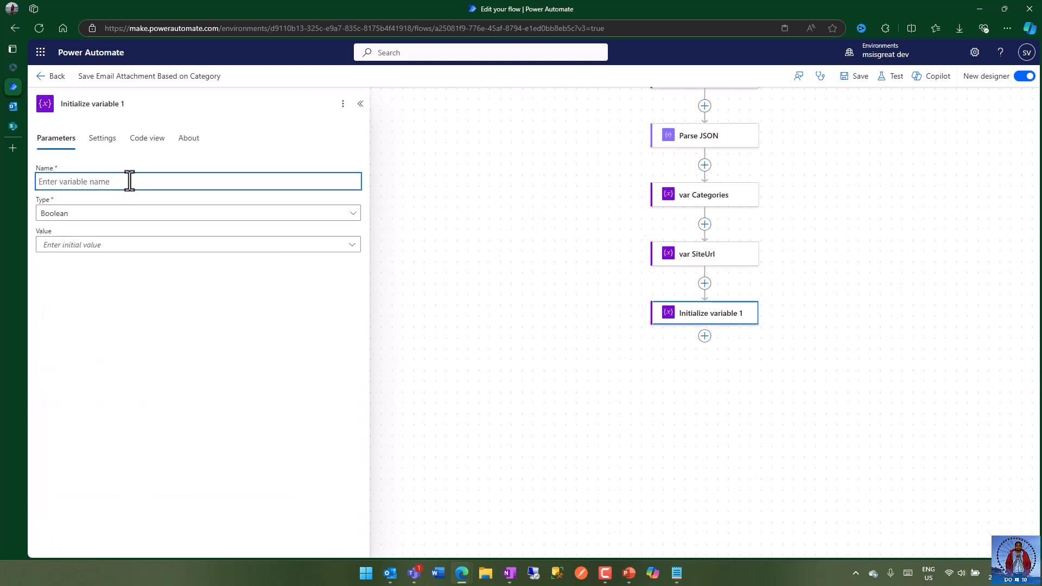
text(Path)
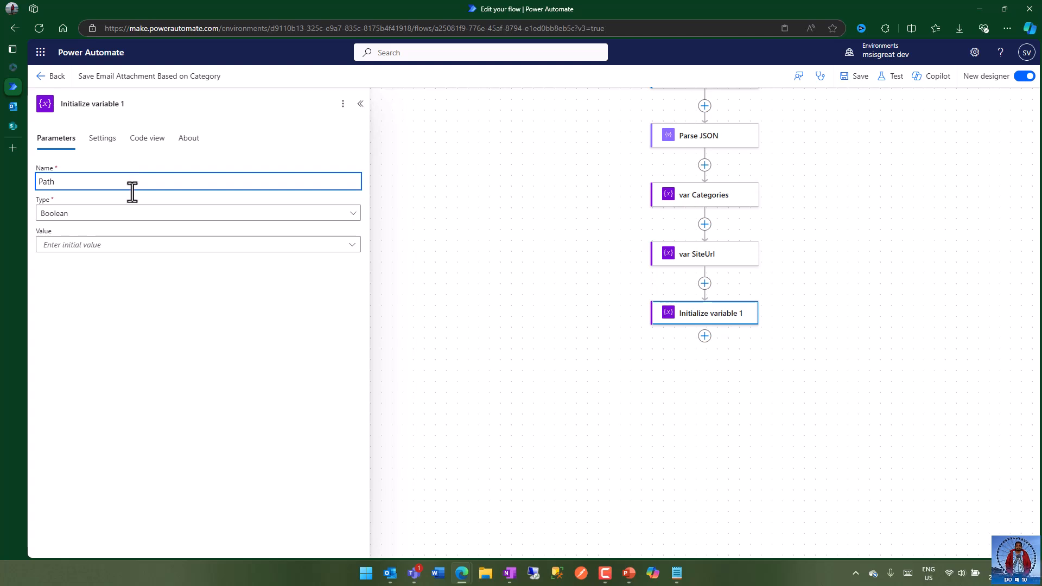
click(121, 215)
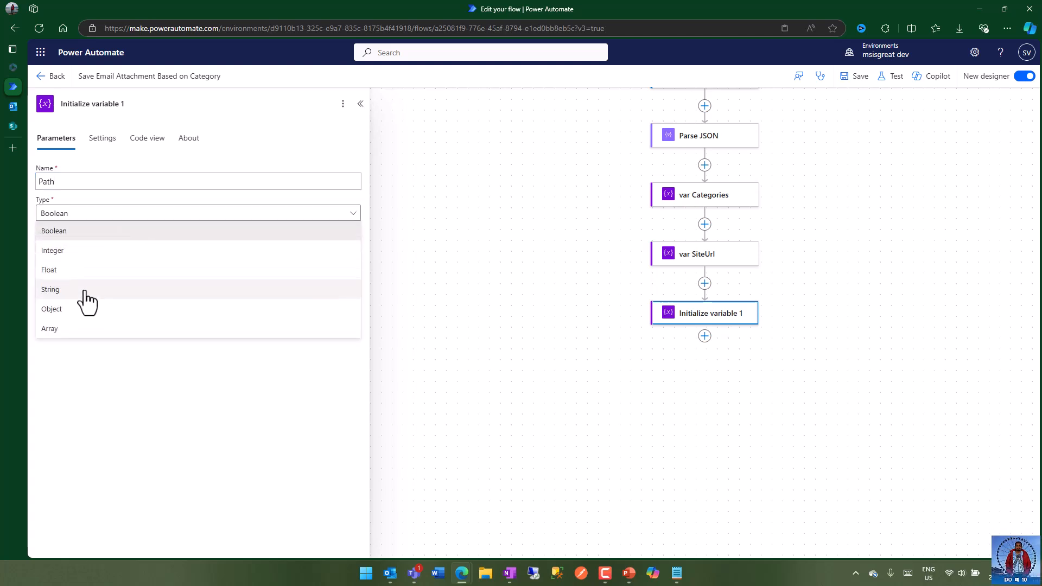
click(87, 291)
click(127, 248)
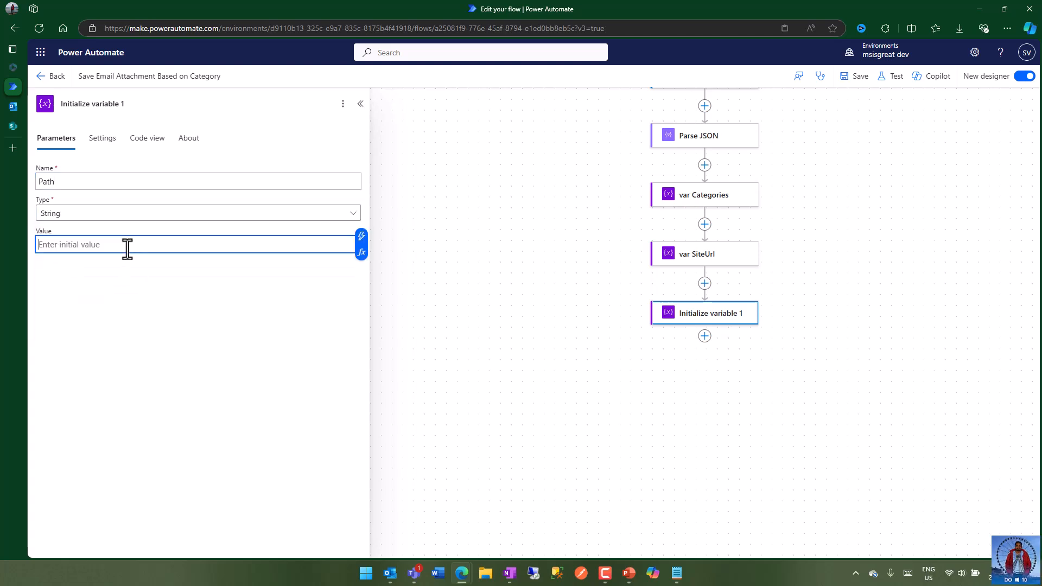
click(362, 253)
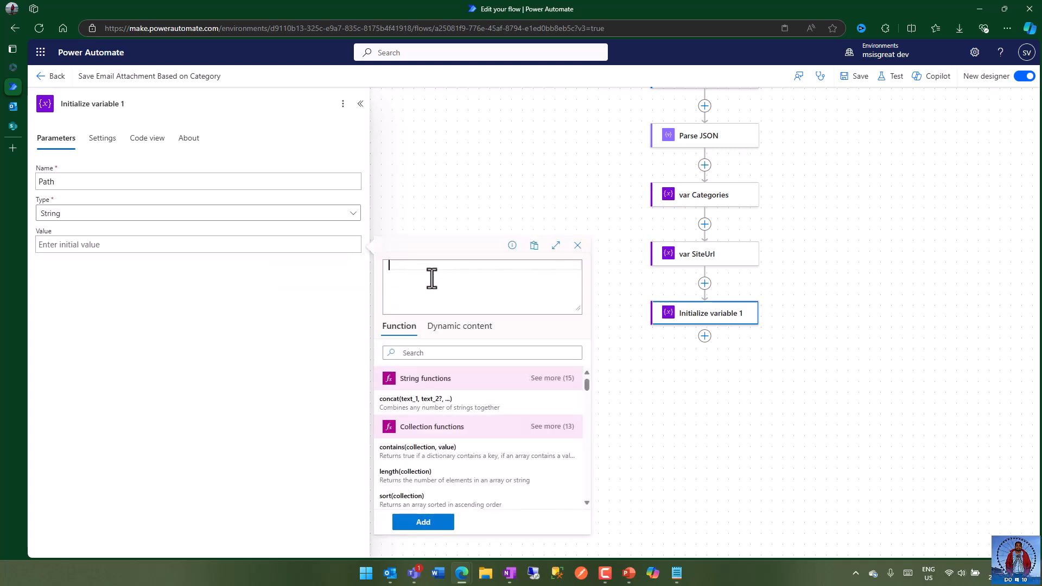
text(null)
click(269, 331)
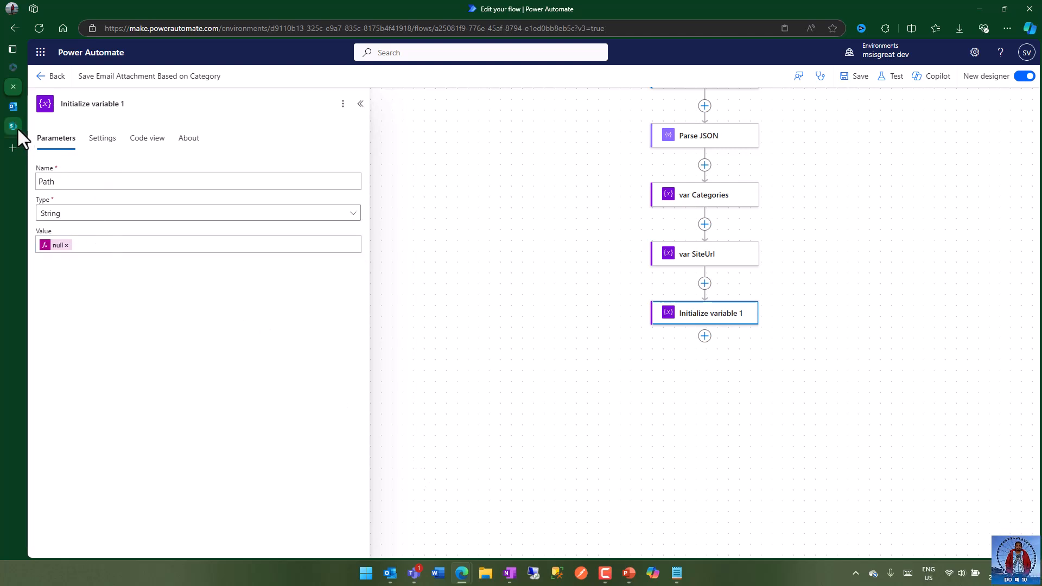
Check the root folders of the EmailDocuments library in SharePoint, then return to the Power Automate flow.
click(48, 130)
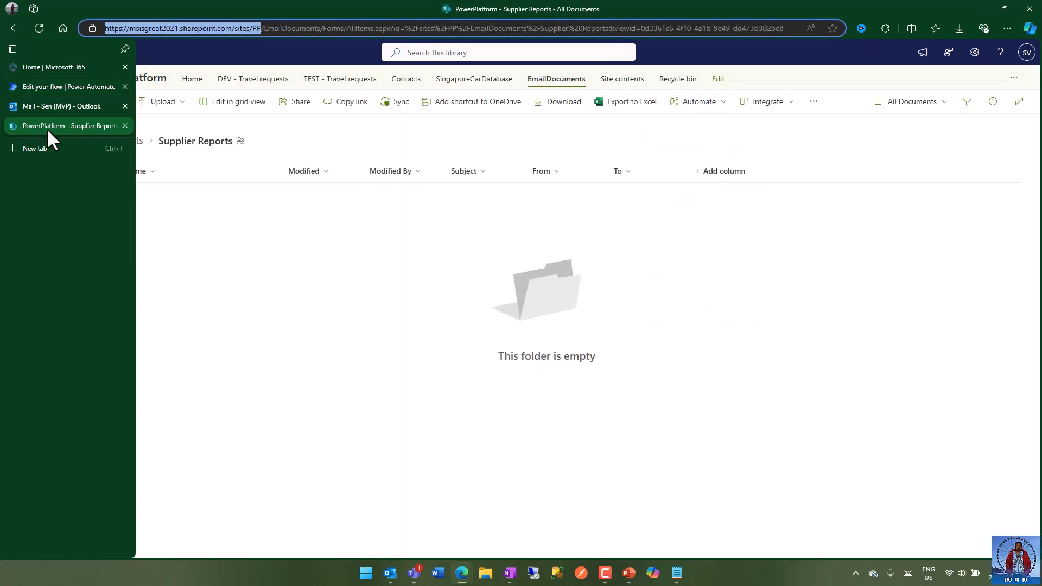
click(103, 142)
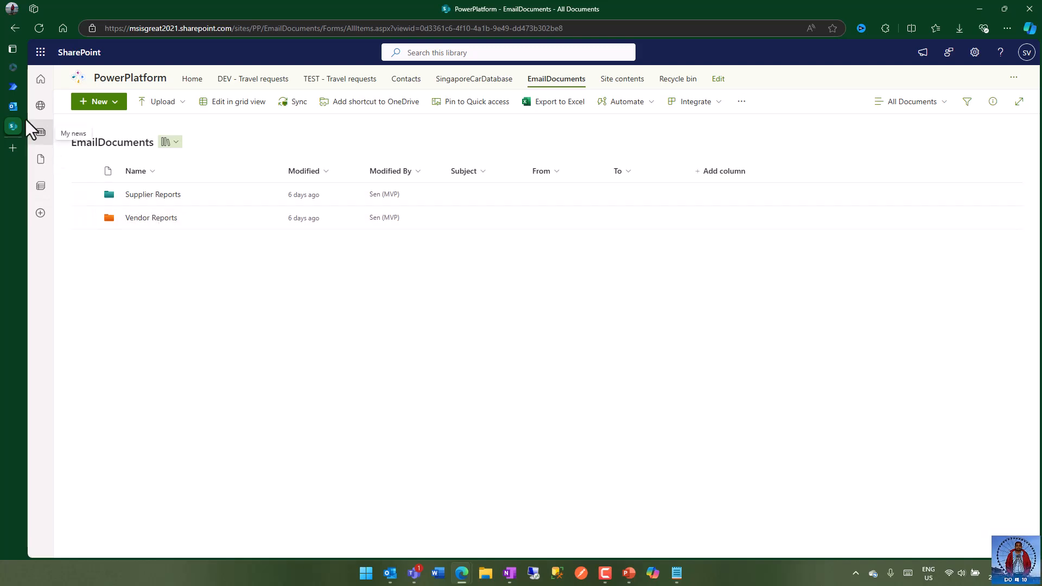
click(22, 86)
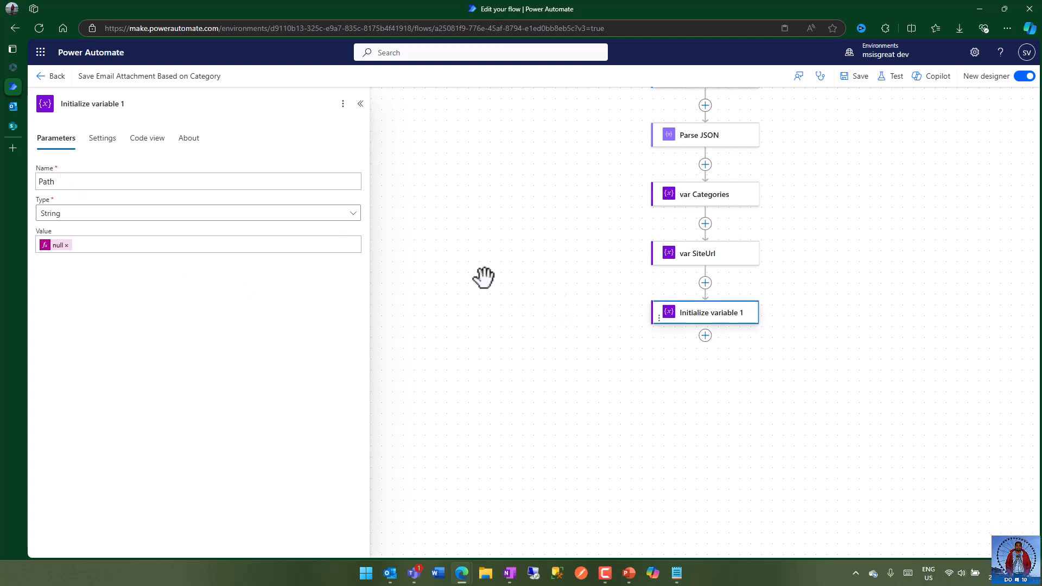
Rename the action that initializes the Path variable to "var Path" and save the flow.
click(107, 107)
drag(130, 106, 25, 98)
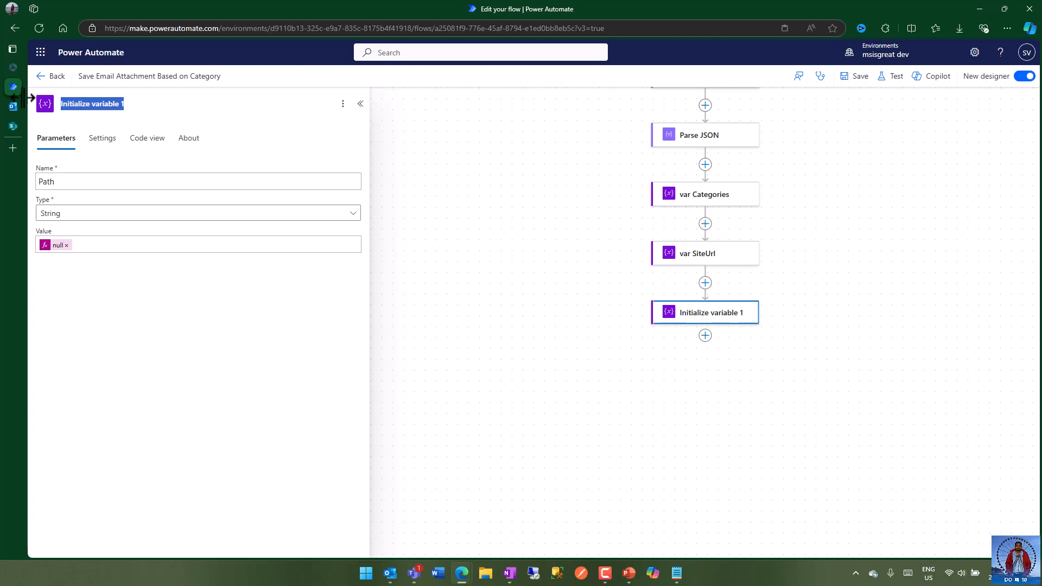
text(var P)
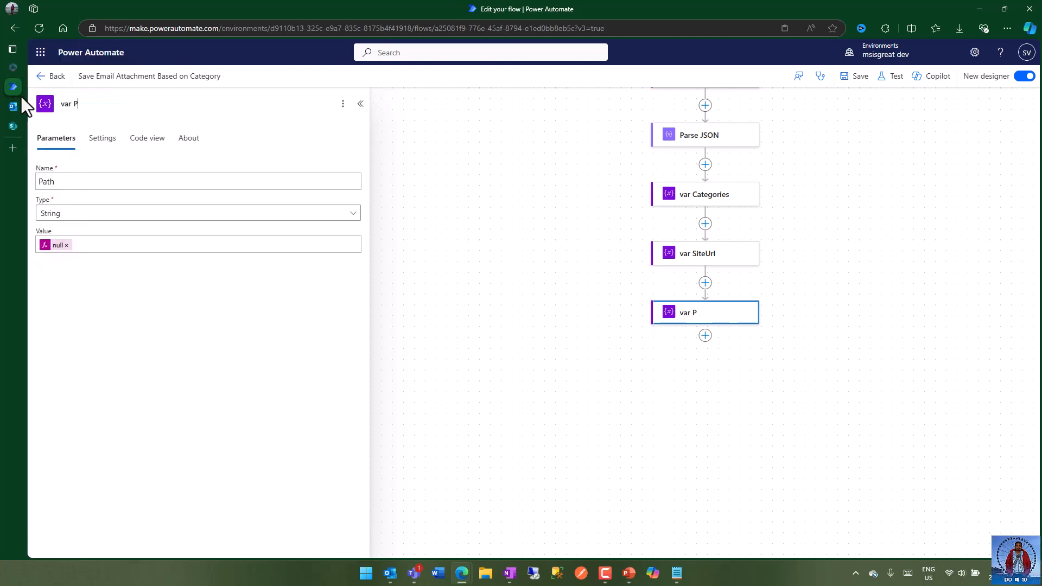
text(ath)
click(484, 220)
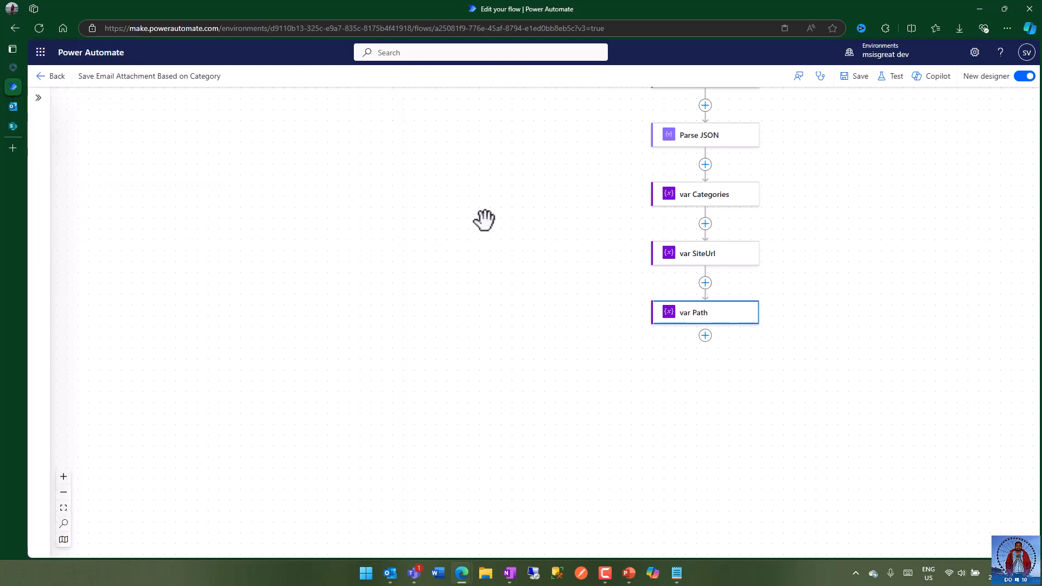
click(857, 77)
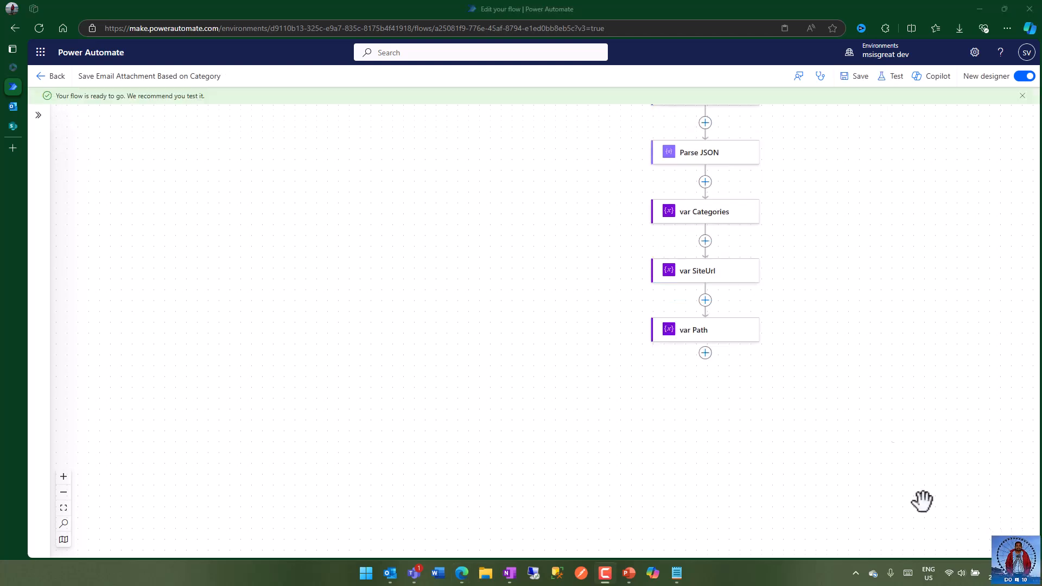
click(1024, 96)
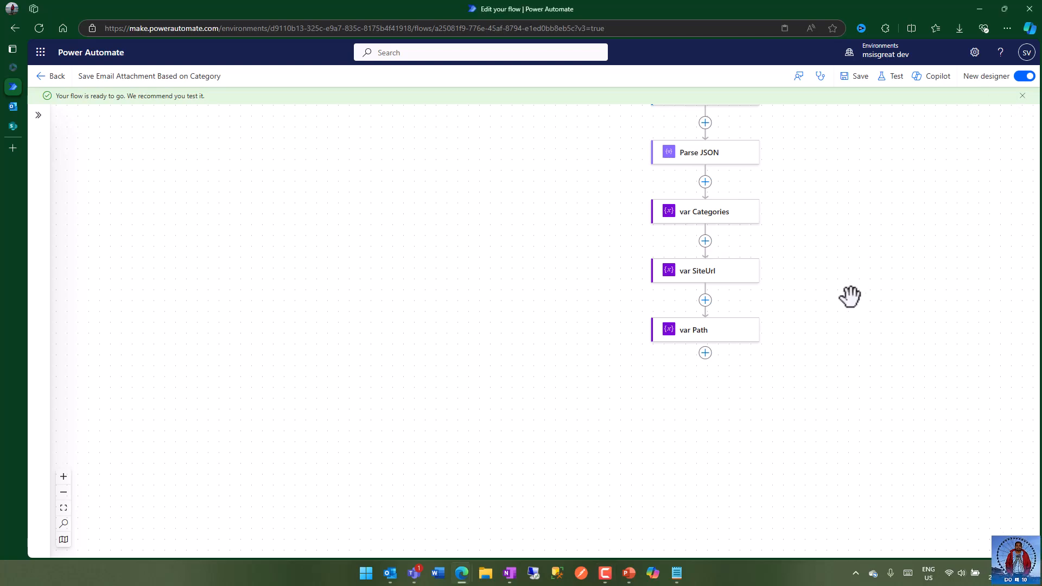
Add an Apply to each control action after the var Path action.
drag(786, 235, 643, 297)
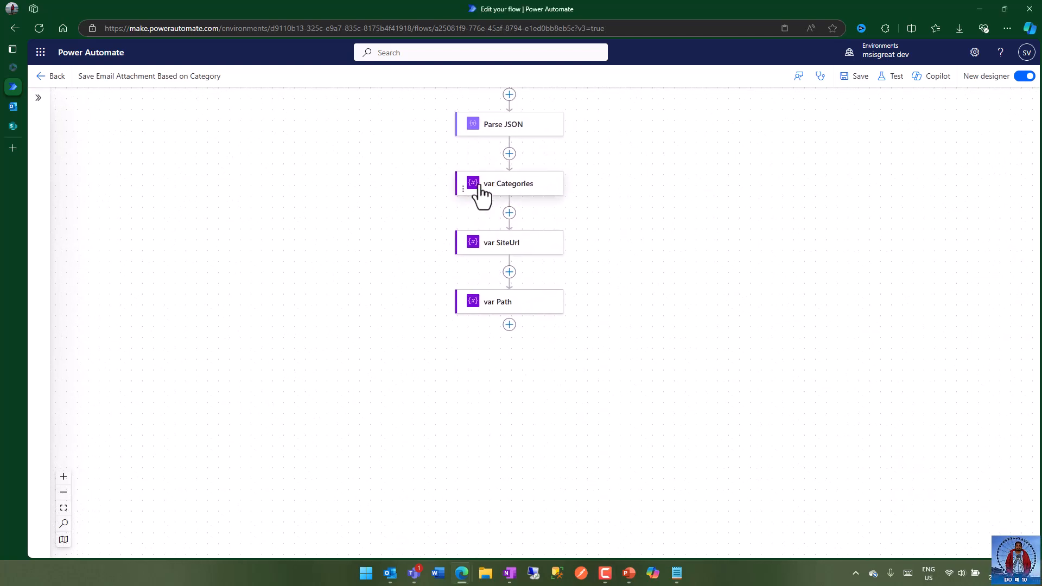
scroll(691, 183, up, 2)
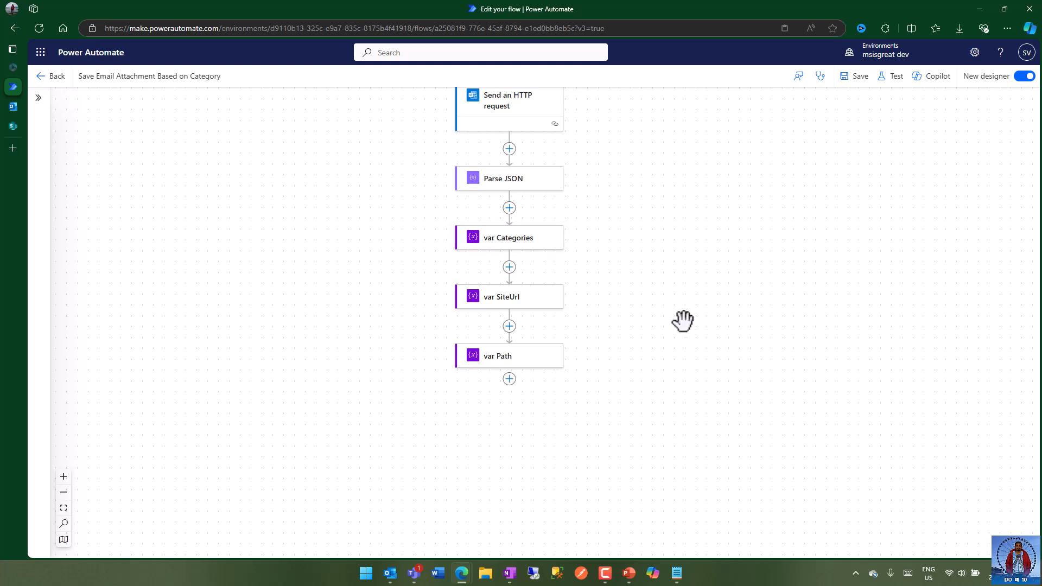
scroll(684, 321, down, 2)
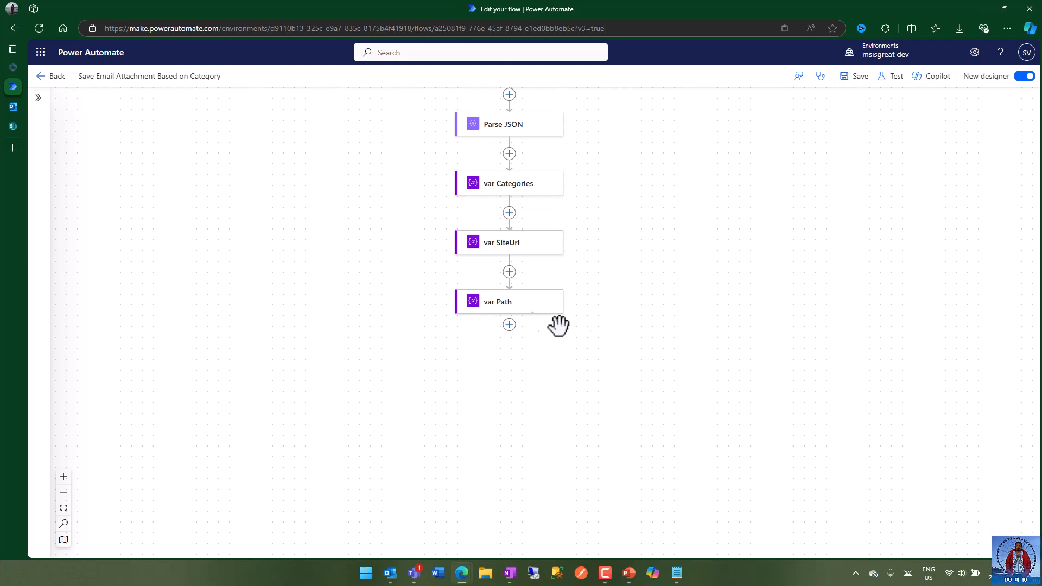
click(509, 325)
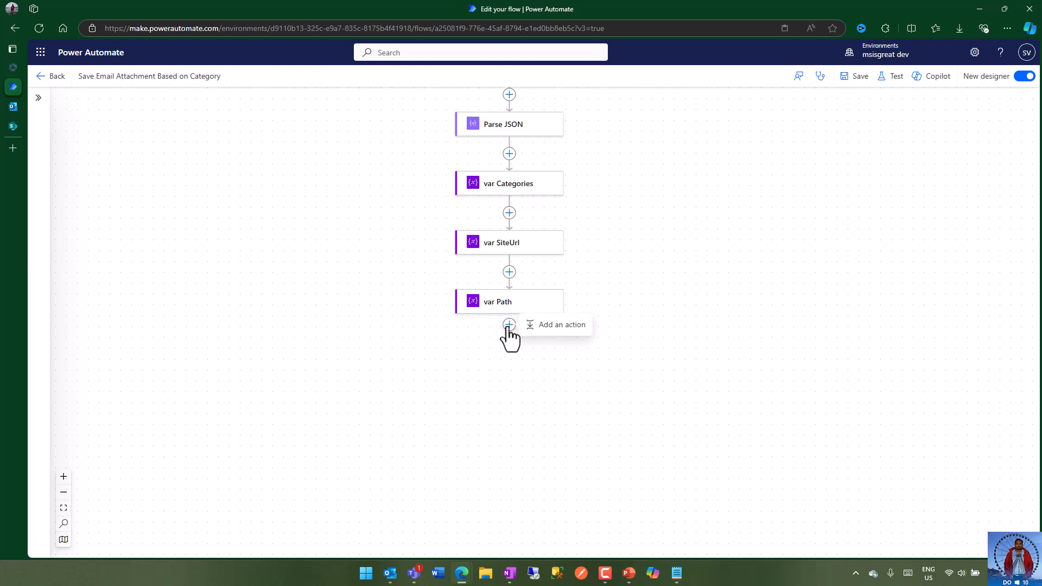
click(548, 328)
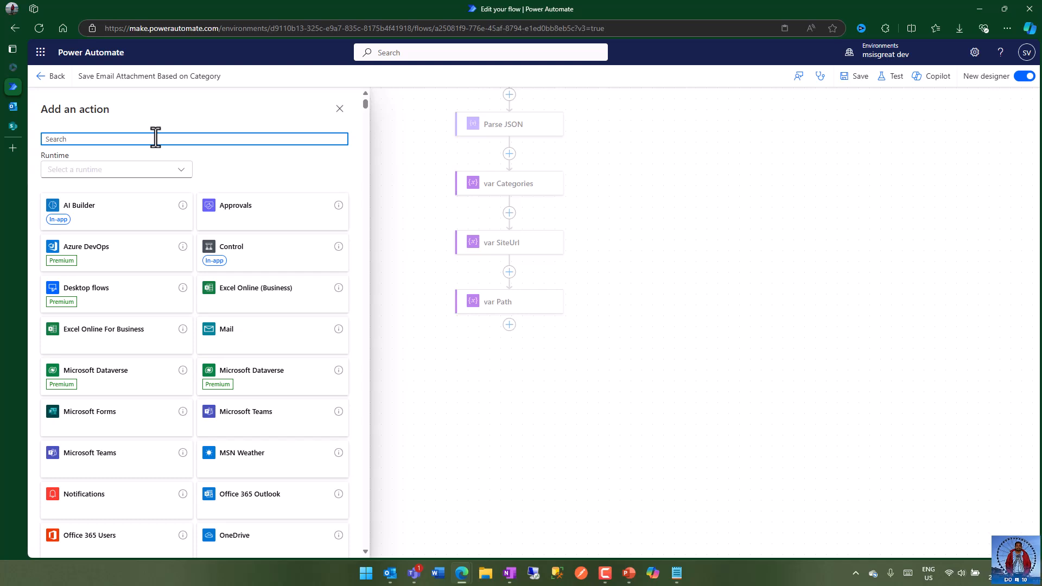
text(apply to)
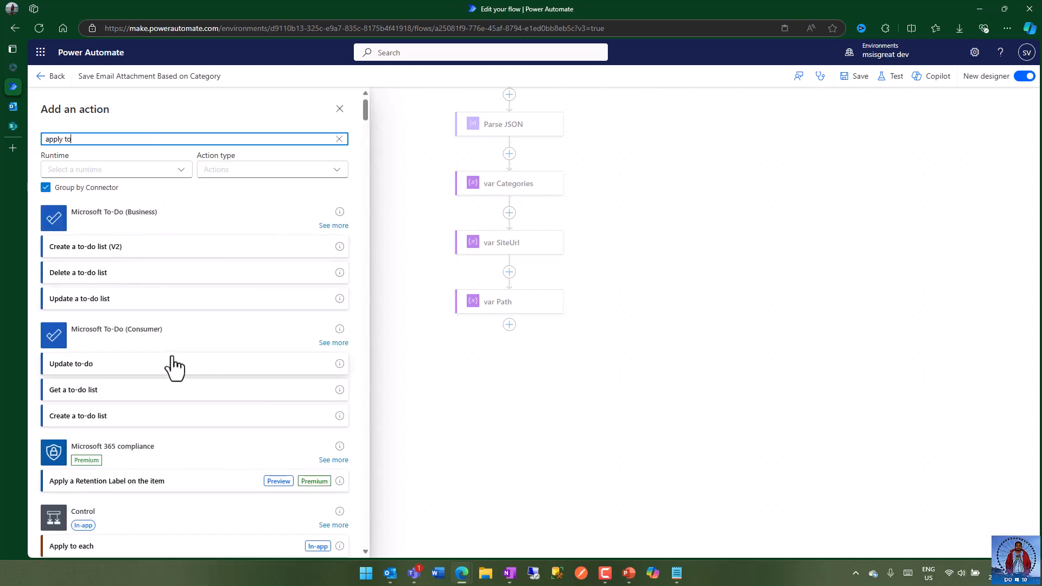
scroll(104, 529, down, 1)
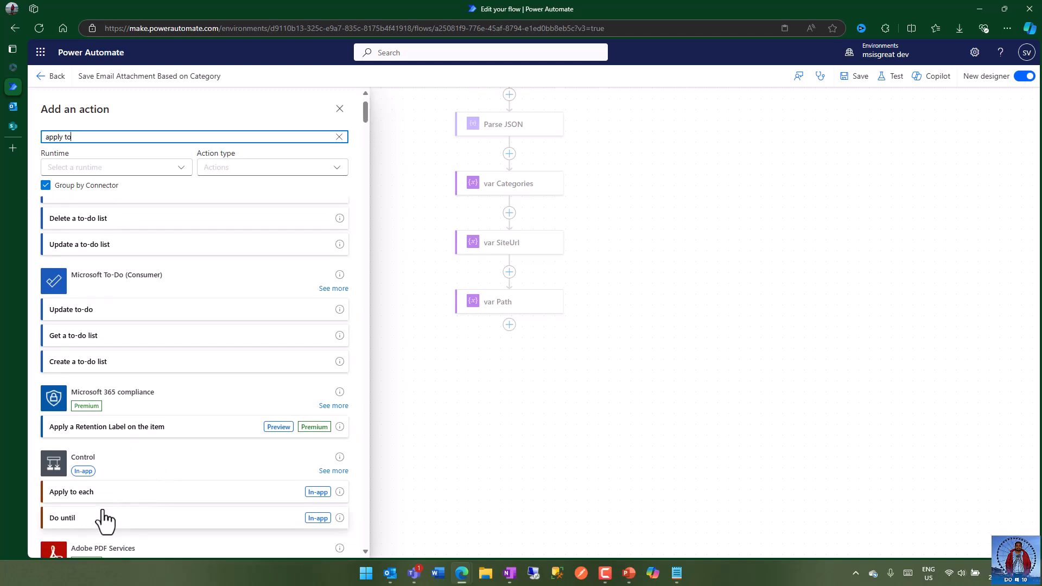
click(104, 497)
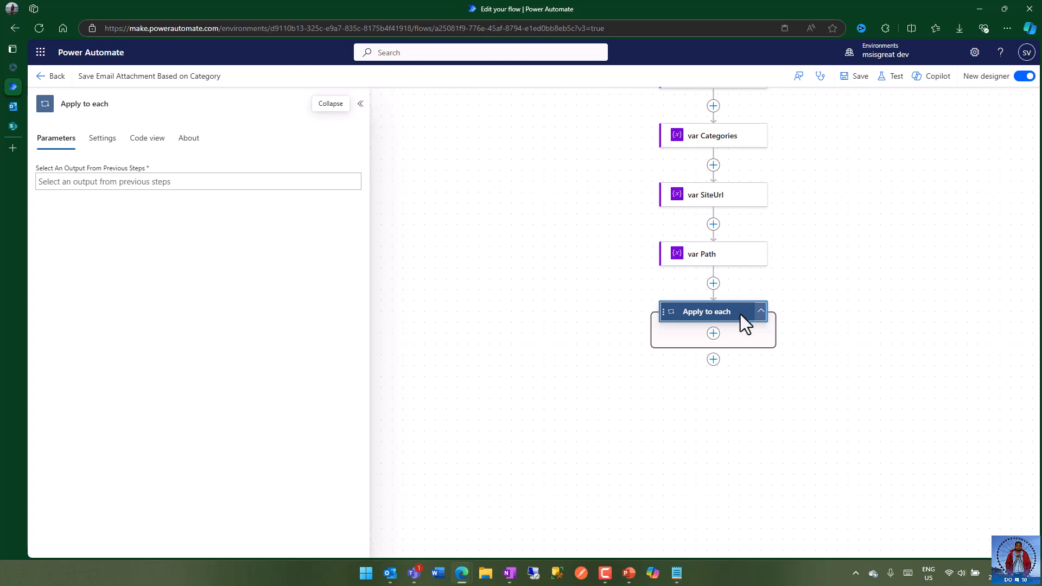
Set the Apply to each loop's input to the Categories variable.
click(206, 183)
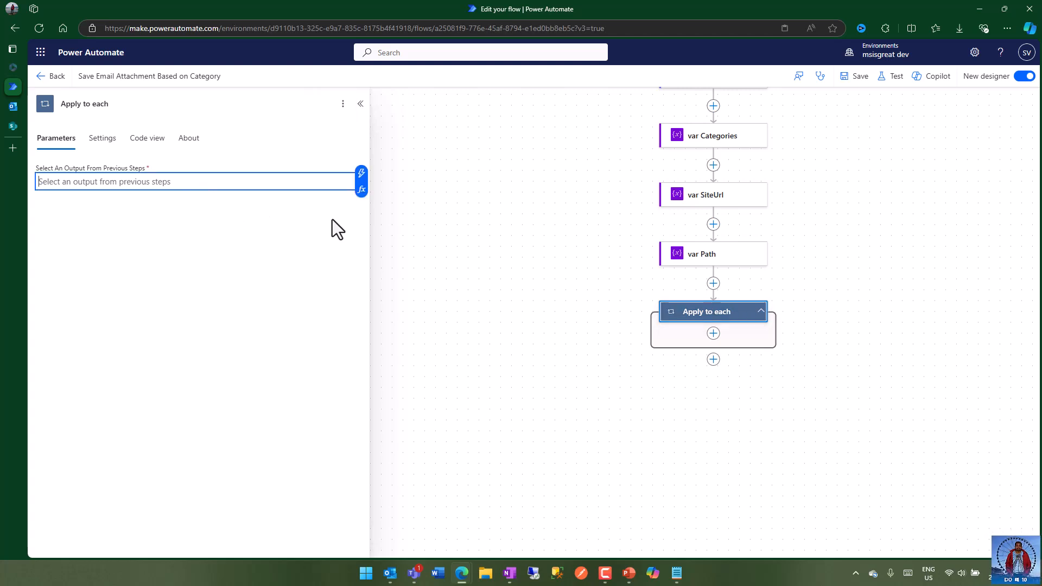
click(361, 175)
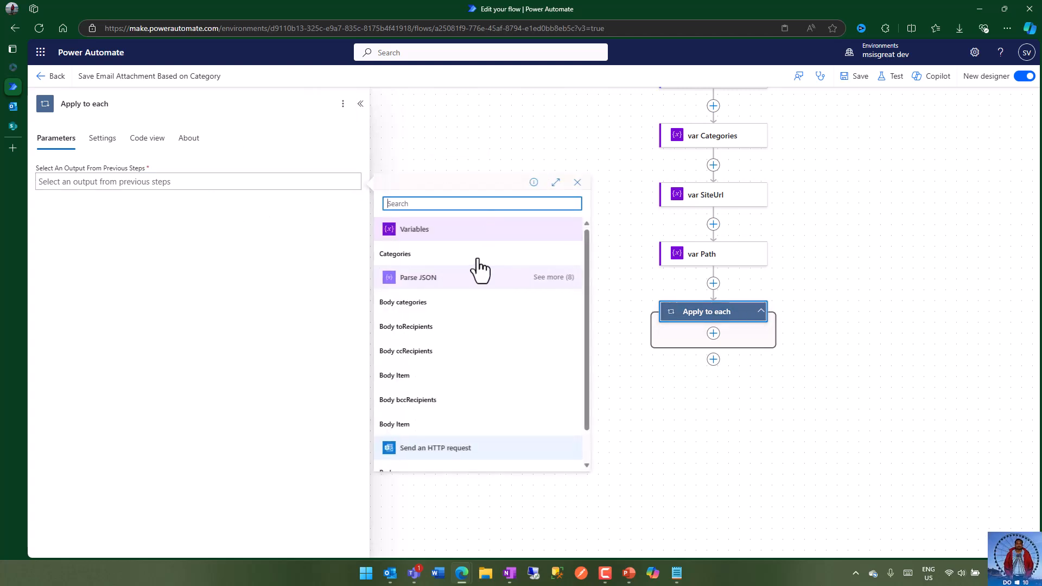
click(412, 261)
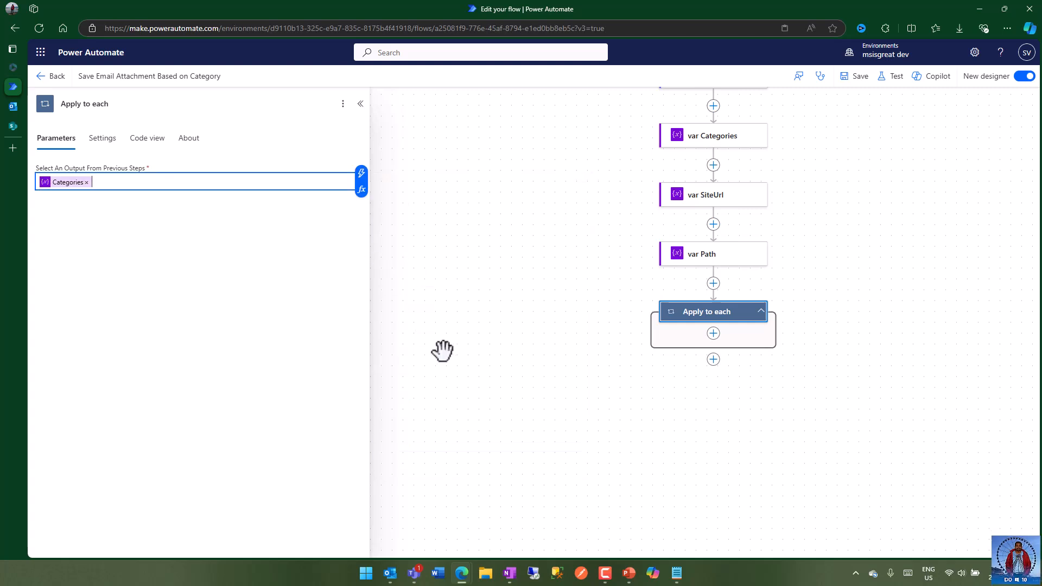
Add a Switch control action inside the Apply to each loop.
click(713, 333)
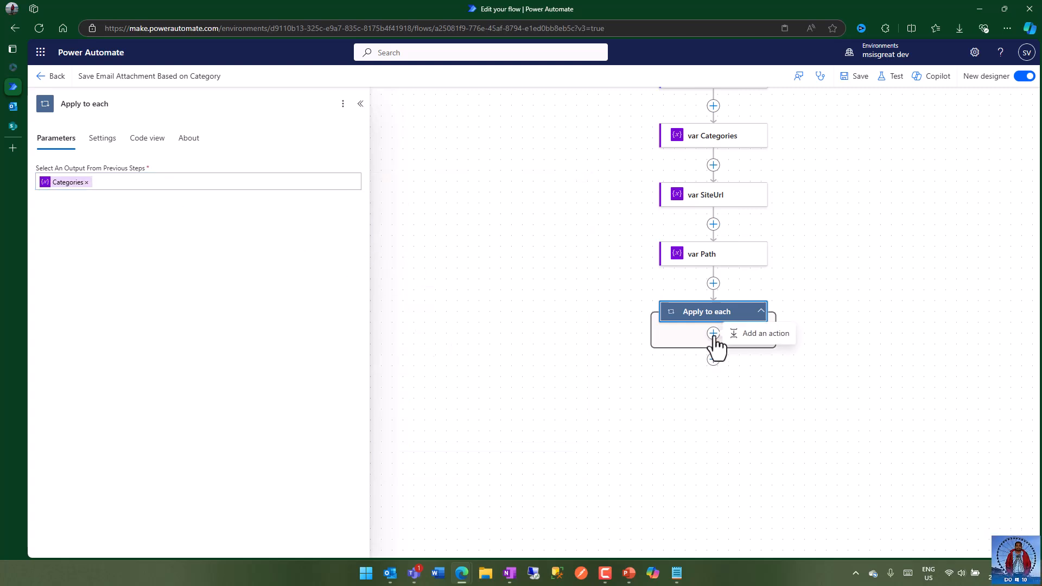
click(751, 338)
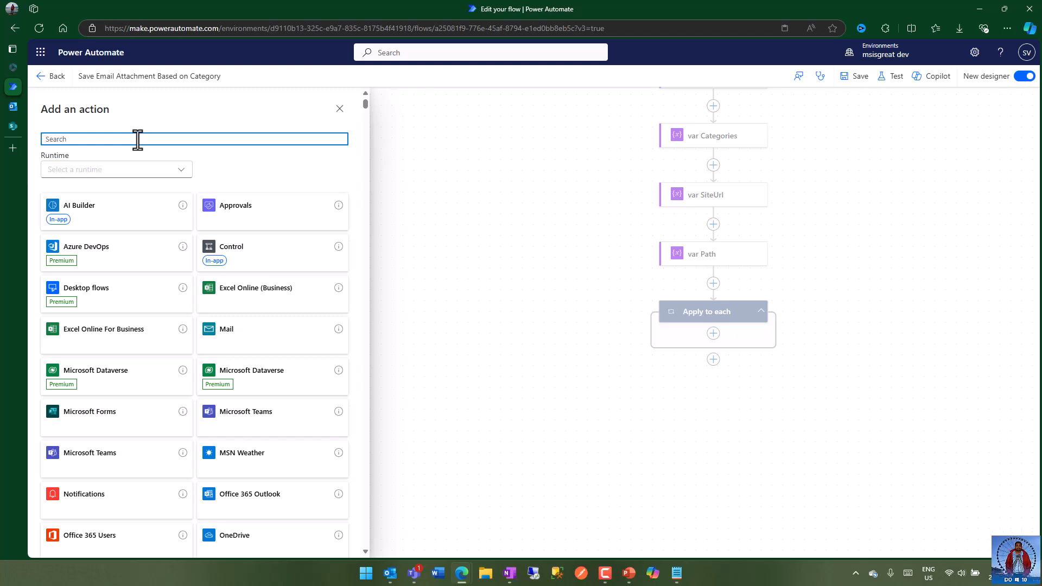
text(switch)
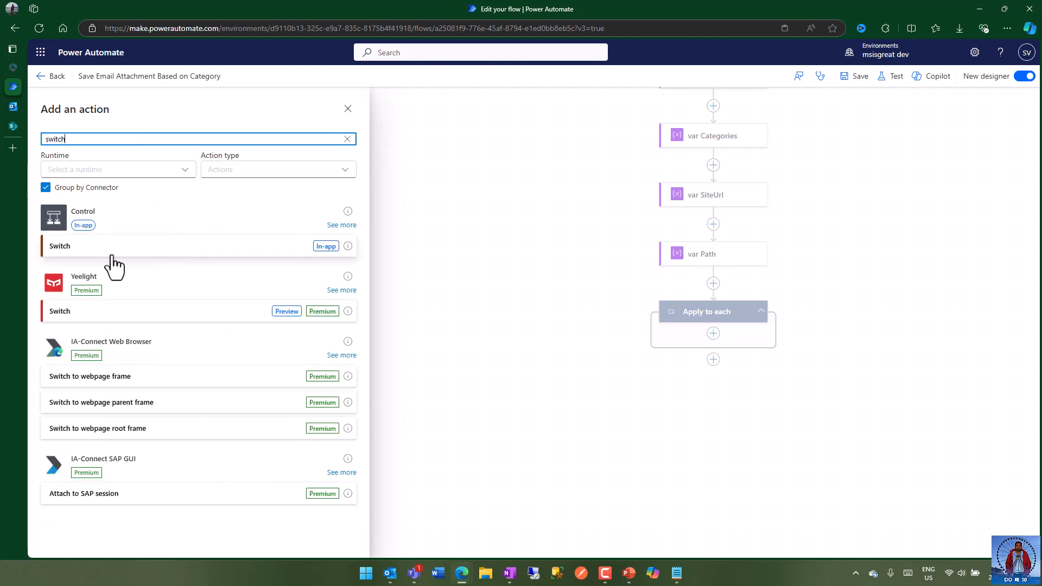
click(56, 247)
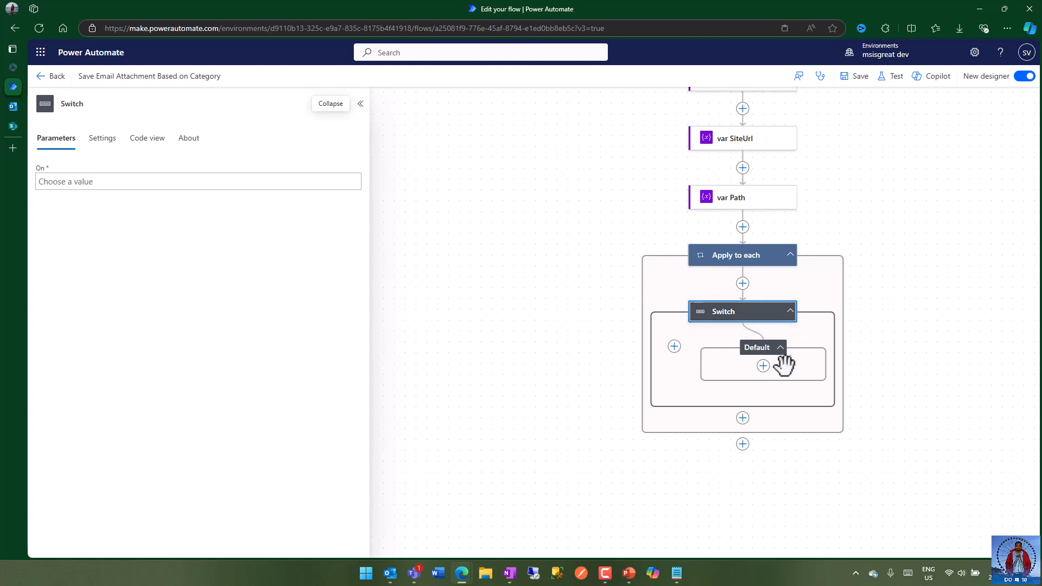
Set the Switch action's On value to the Current item of the Apply to each loop.
click(95, 181)
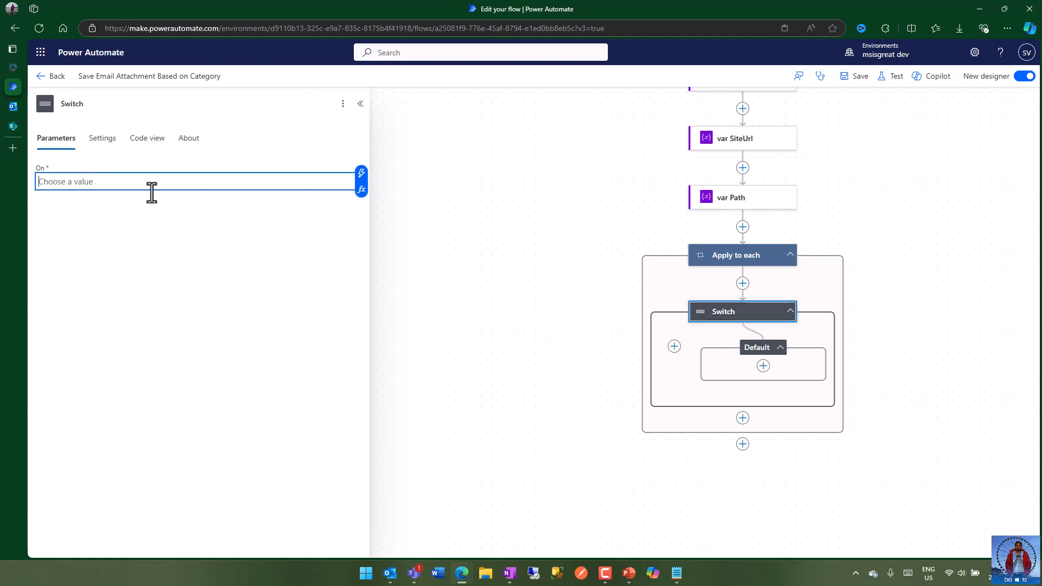
click(361, 178)
scroll(472, 373, down, 5)
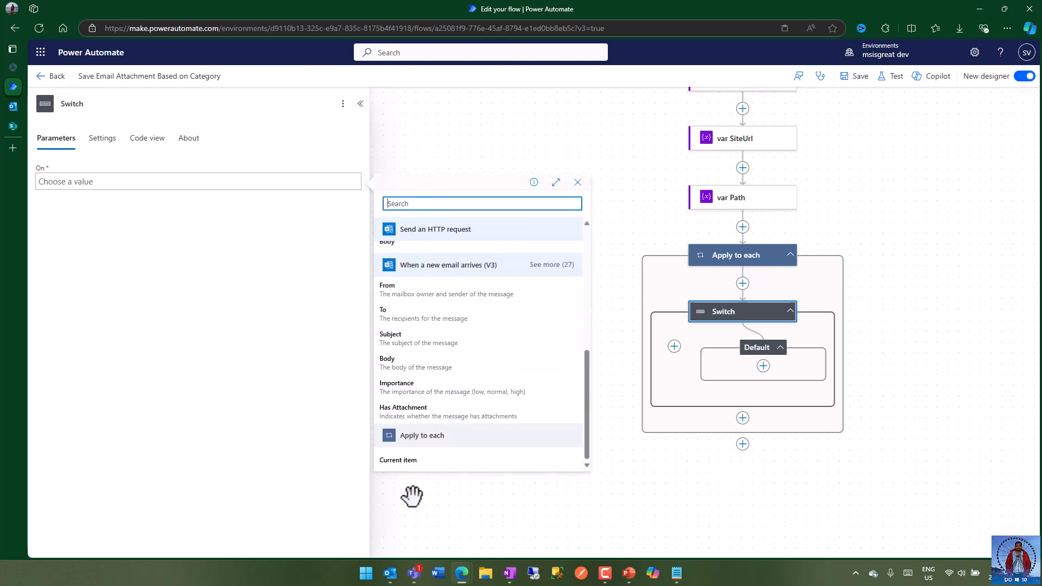
click(417, 461)
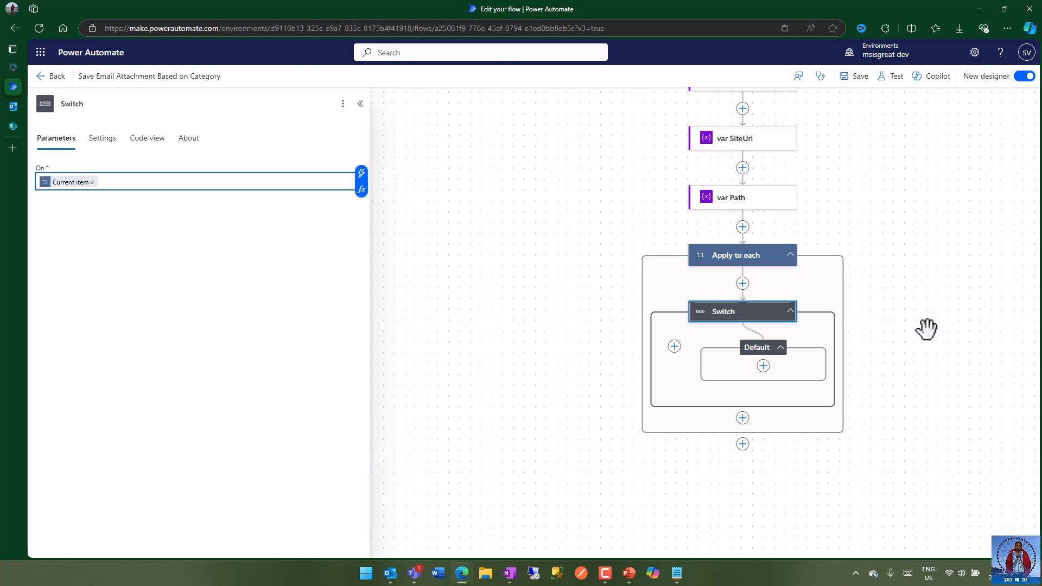
click(934, 307)
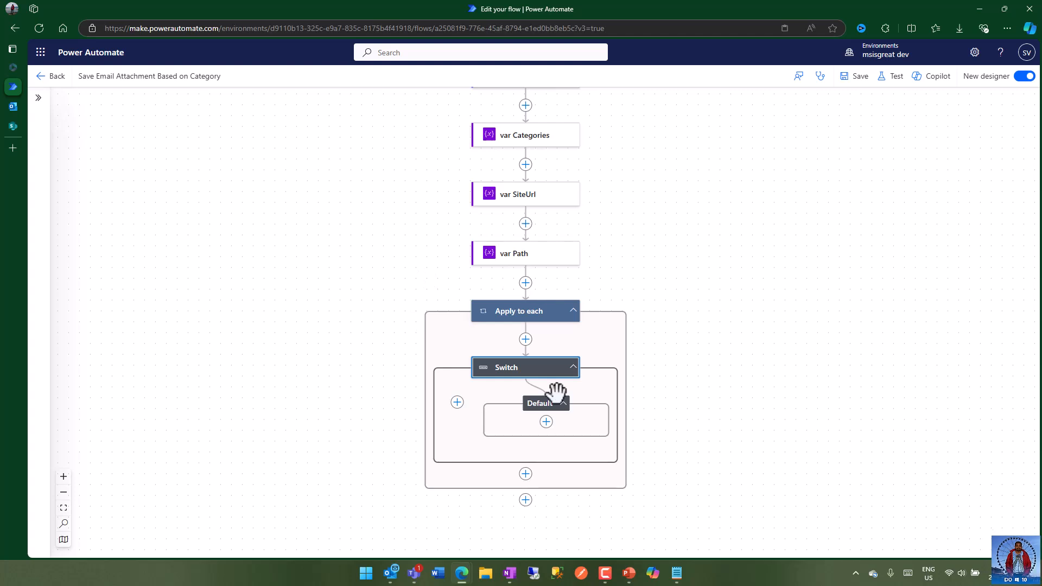
Add a case to the Switch and set its Equals value to "Vendor".
click(521, 369)
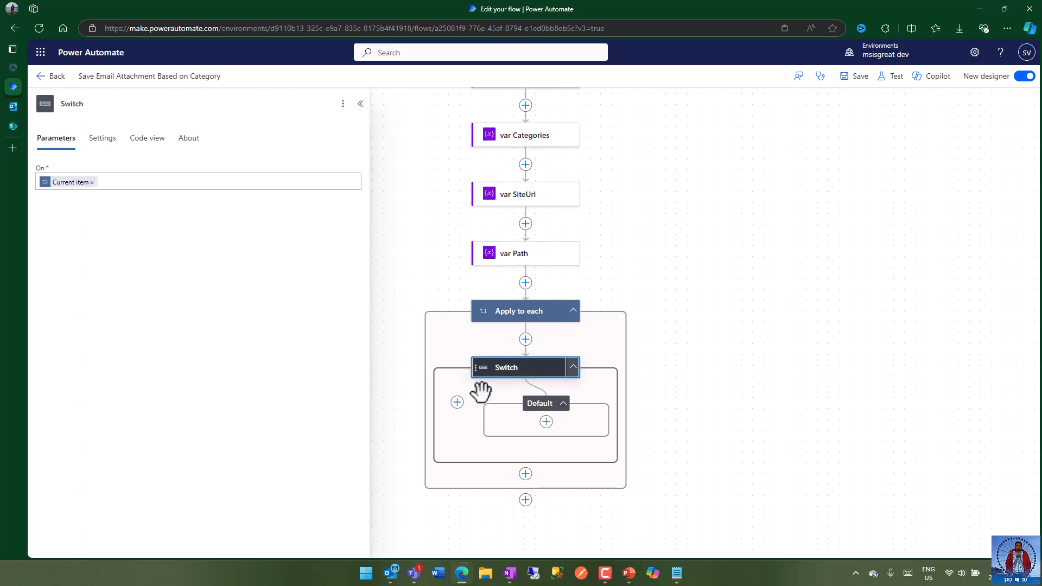
click(457, 402)
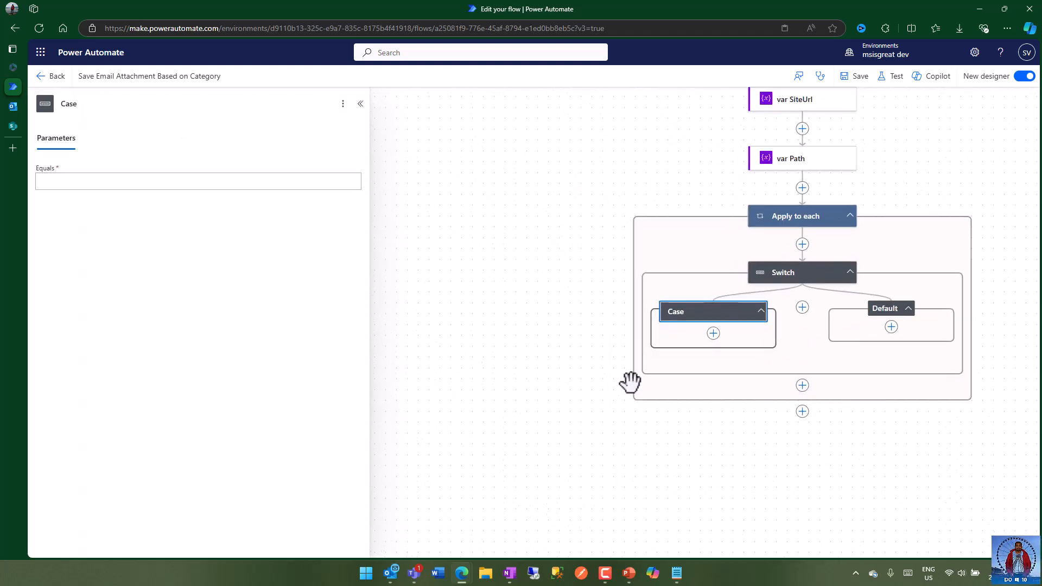
click(103, 183)
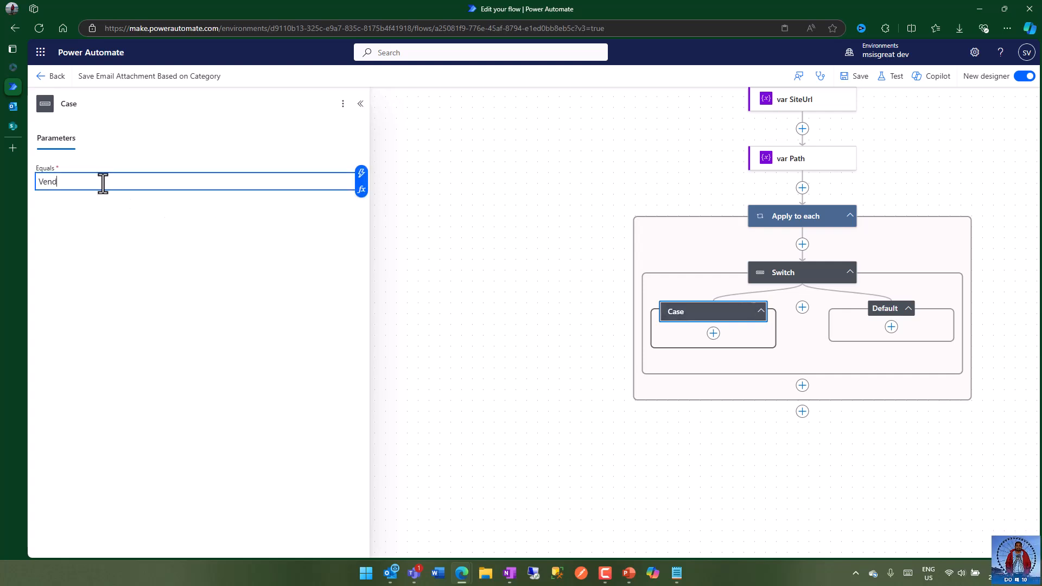
click(125, 229)
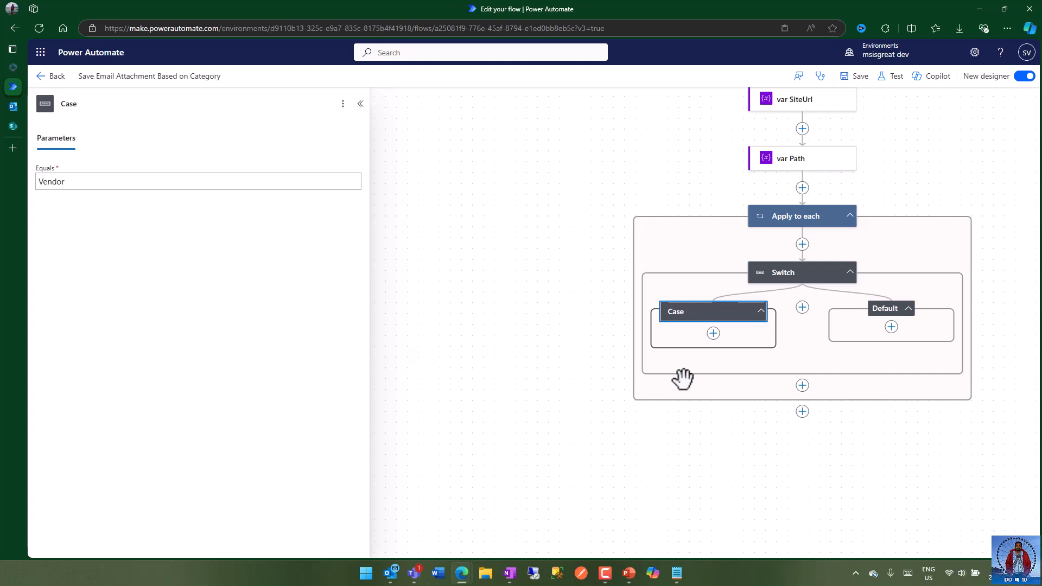
Add a second case to the Switch, enter its Equals value for the supplier category, and review both cases.
click(803, 307)
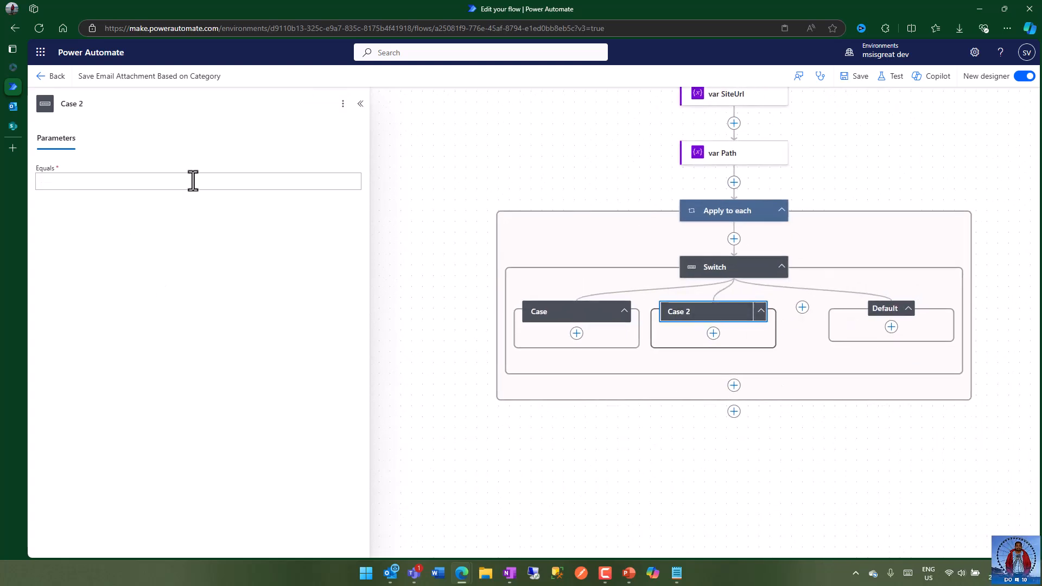
click(99, 181)
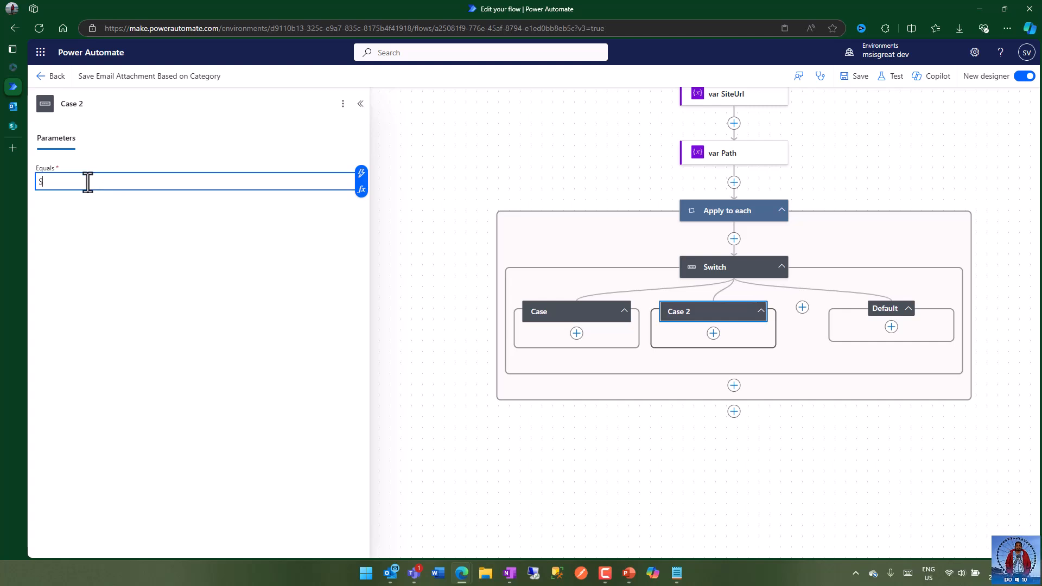
click(118, 258)
click(574, 314)
click(696, 316)
click(577, 315)
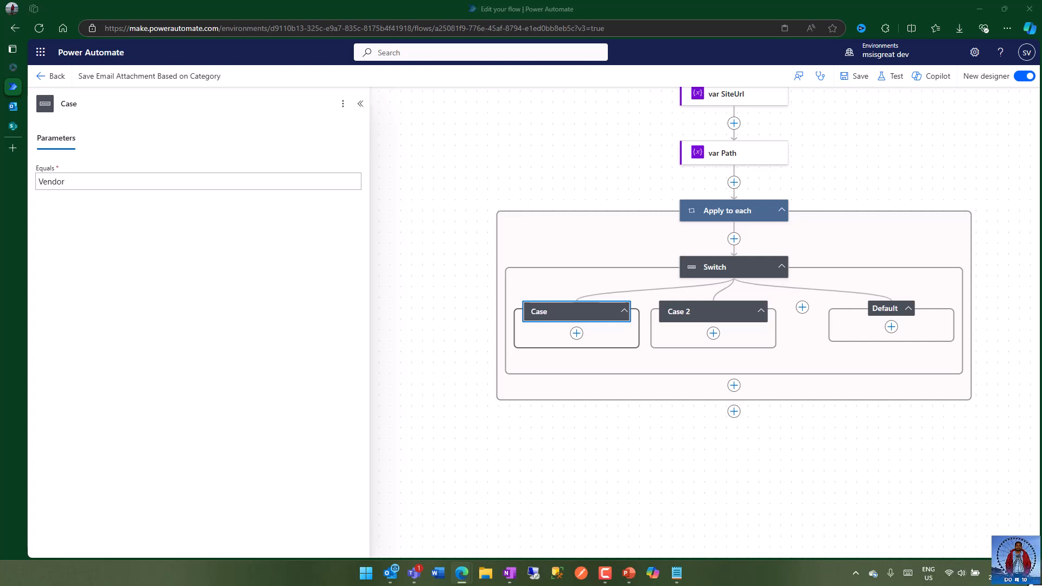
Add a Set variable action inside the Vendor case and choose Path as its variable.
click(576, 333)
click(610, 339)
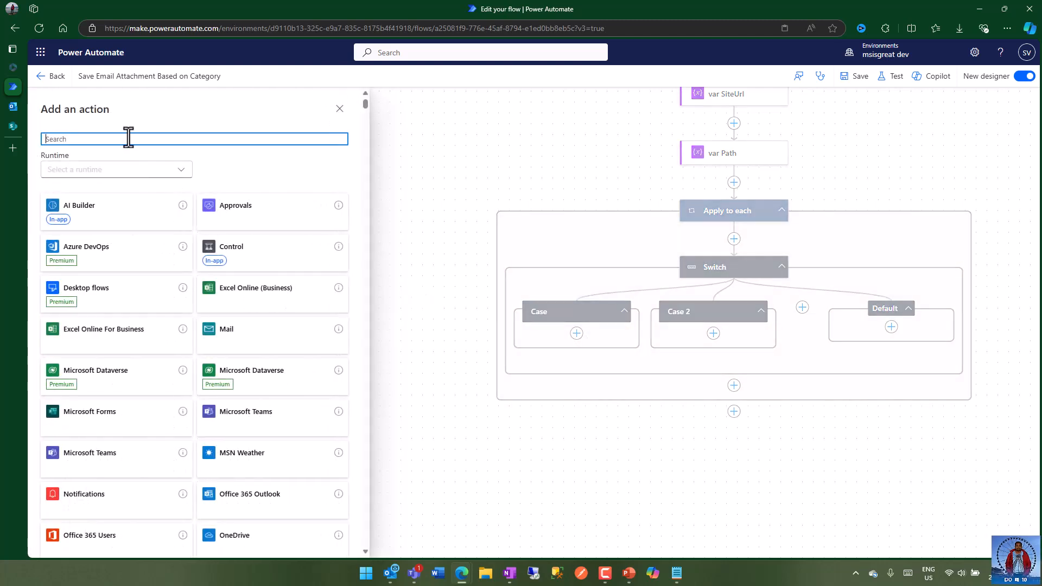
text(set)
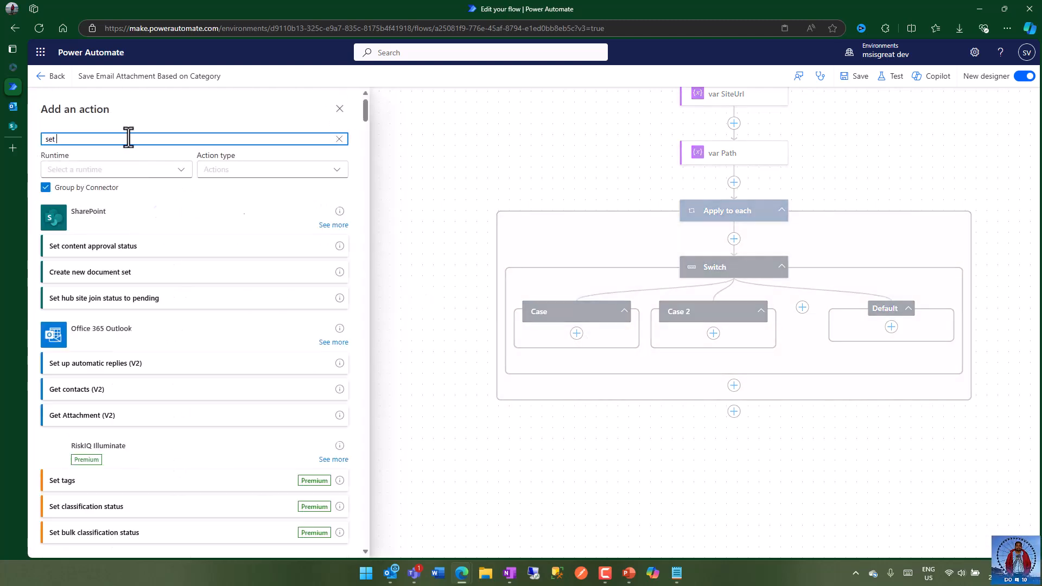
text( va)
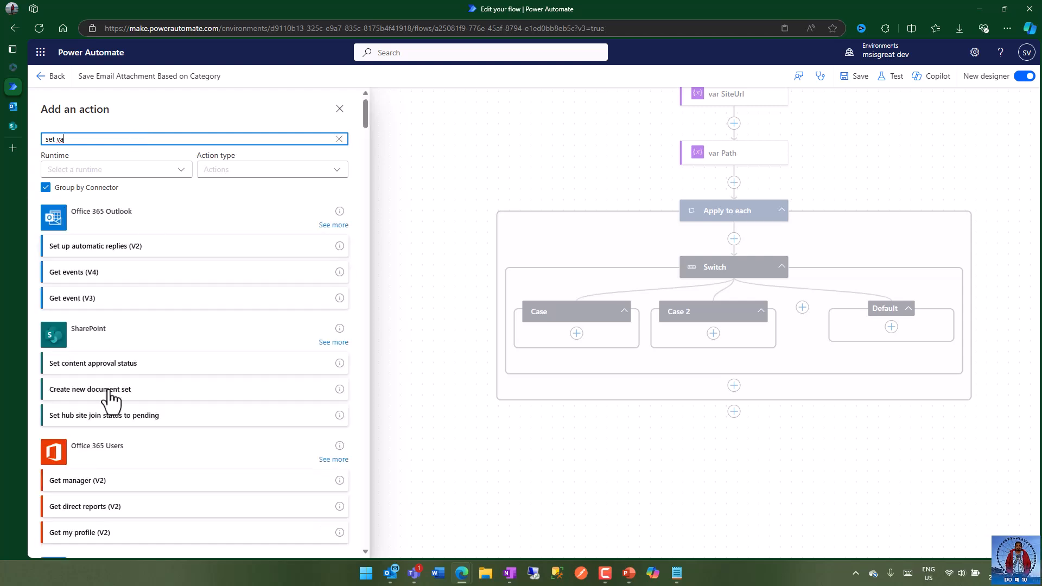
scroll(155, 402, down, 1)
scroll(155, 401, down, 5)
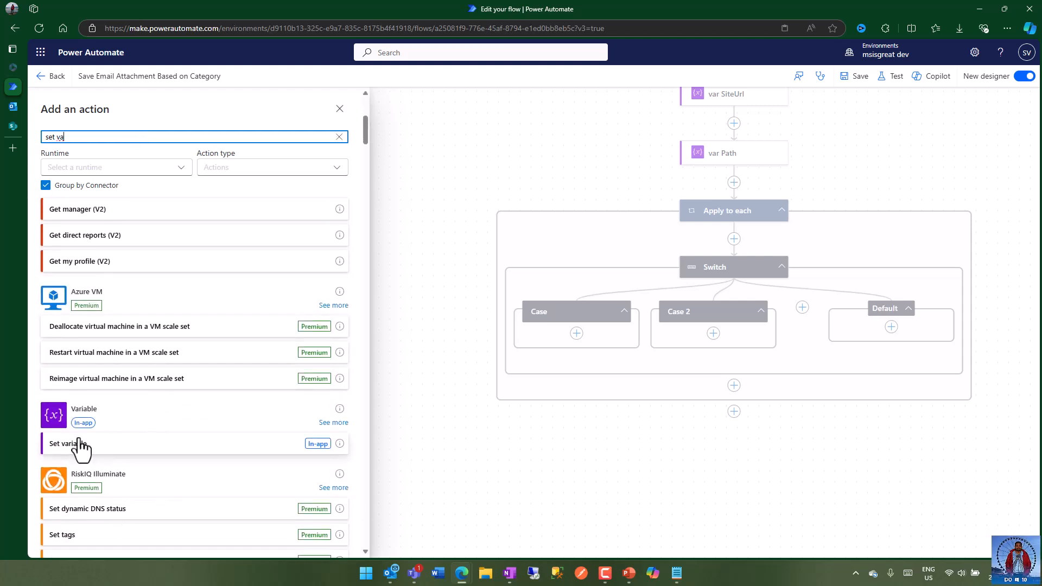
click(96, 445)
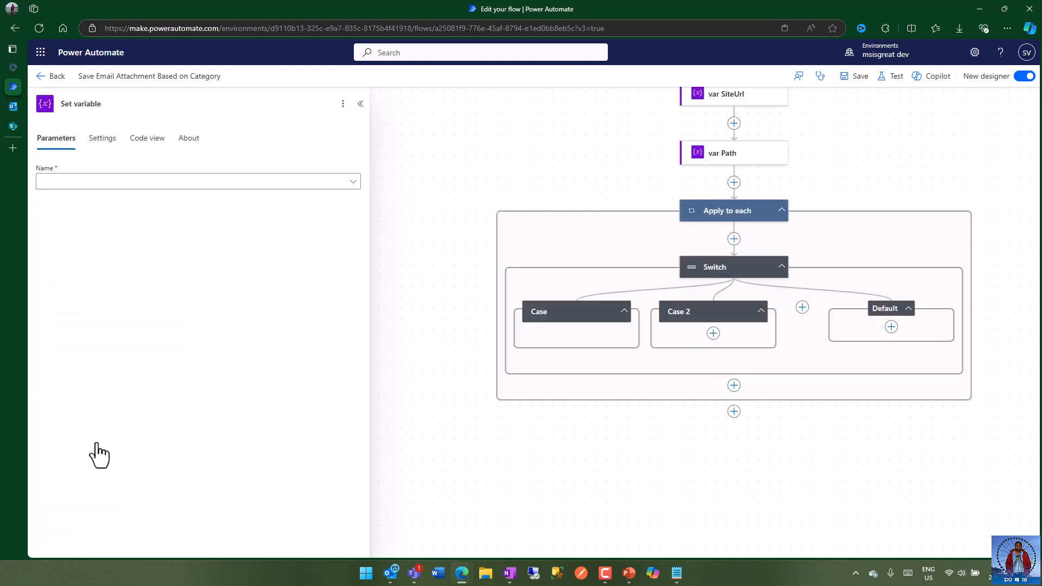
click(111, 184)
click(84, 199)
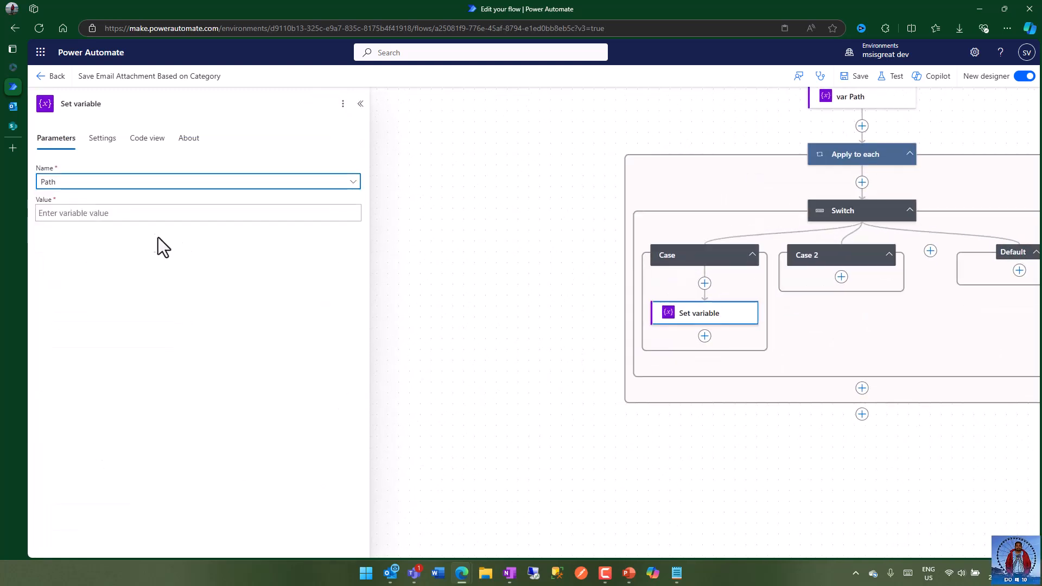
Check the folder names in the SharePoint EmailDocuments library and set the Vendor case's Path value to "/EmailDocuments/Vendor Reports" in Power Automate.
click(144, 213)
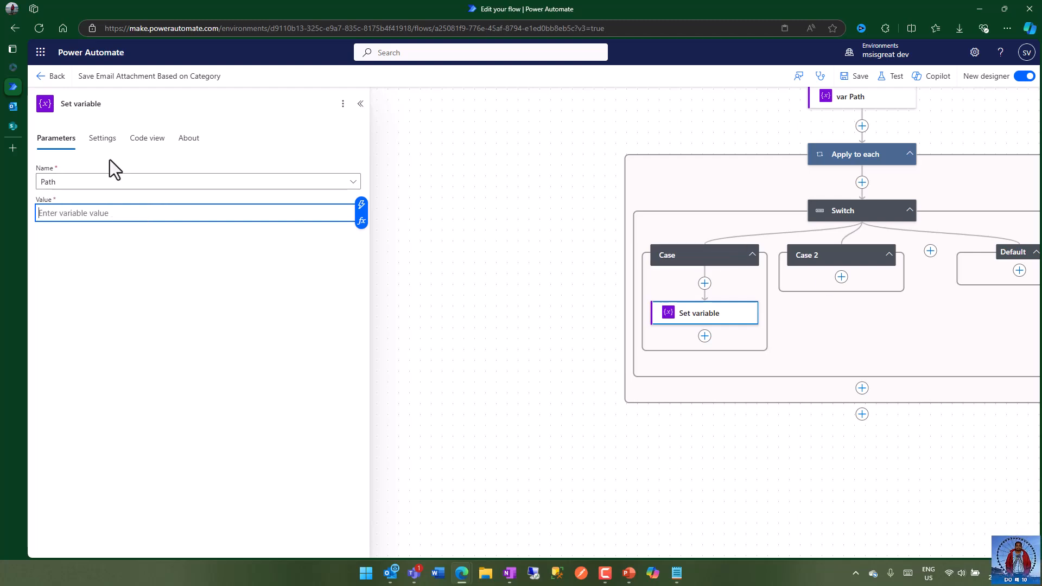
click(14, 126)
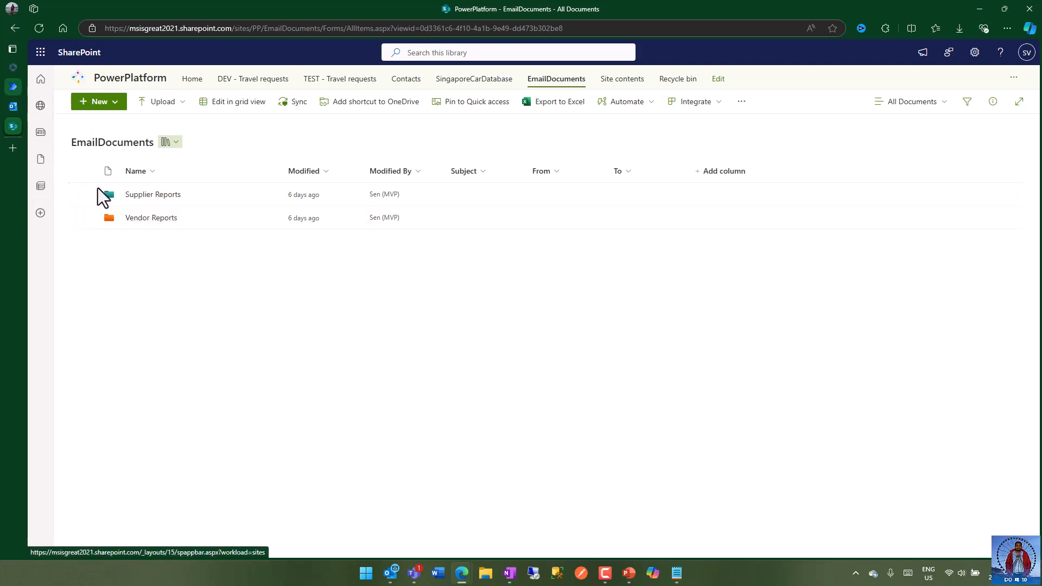
mouse_move(12, 102)
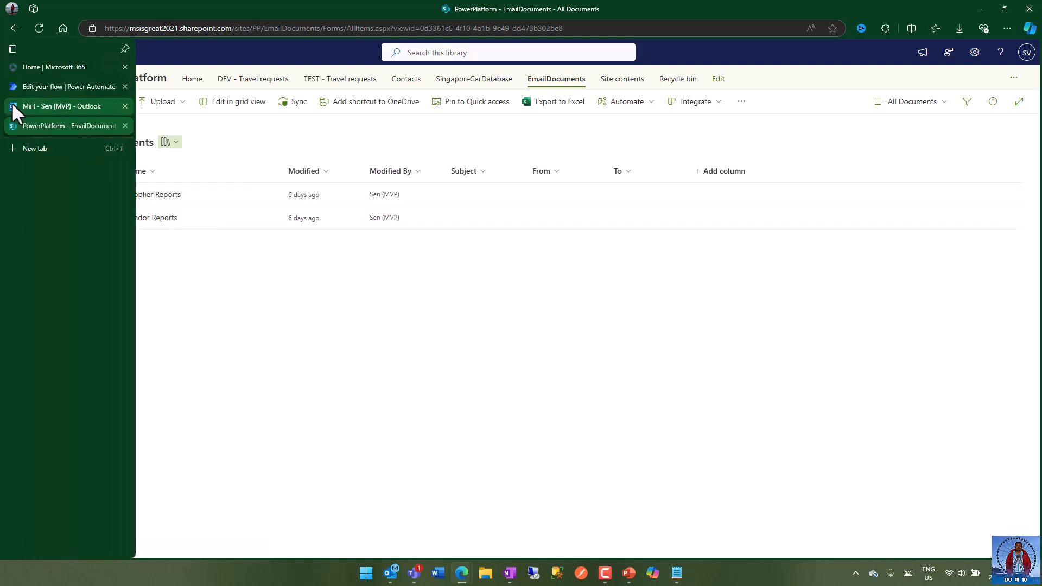
click(59, 87)
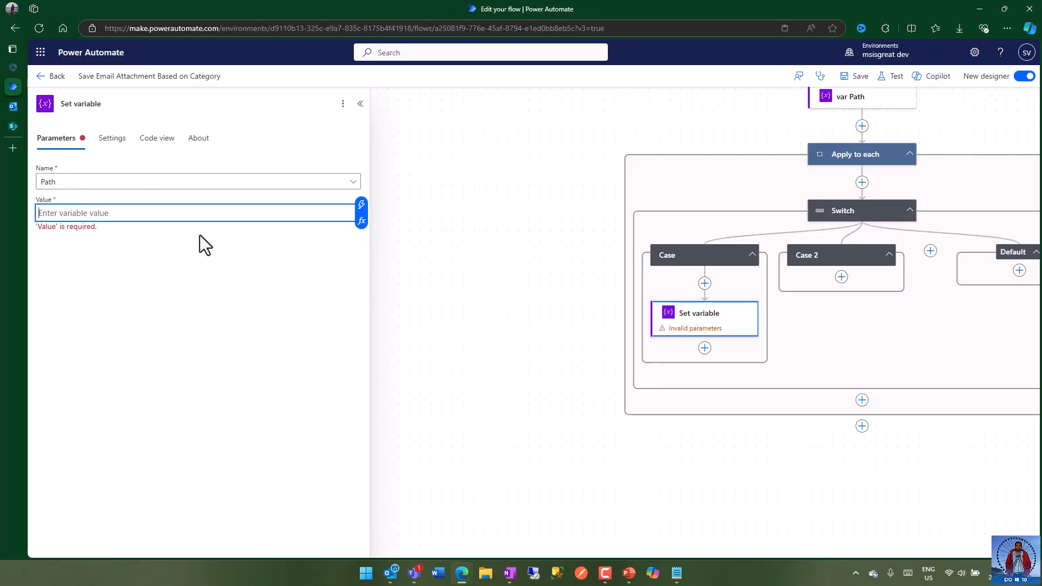
text(/EmailDocuments/Vendor Reports)
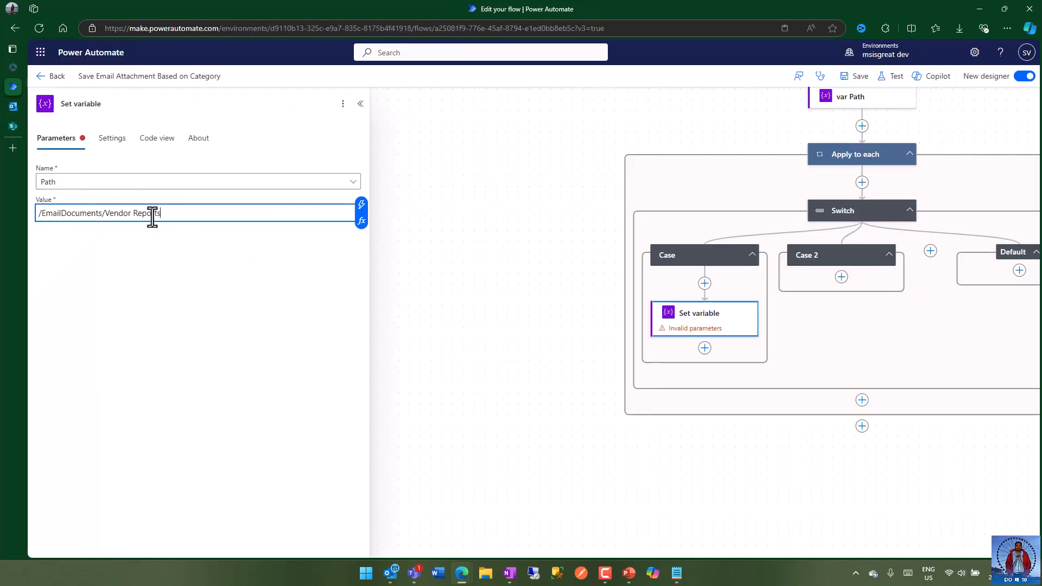
click(174, 326)
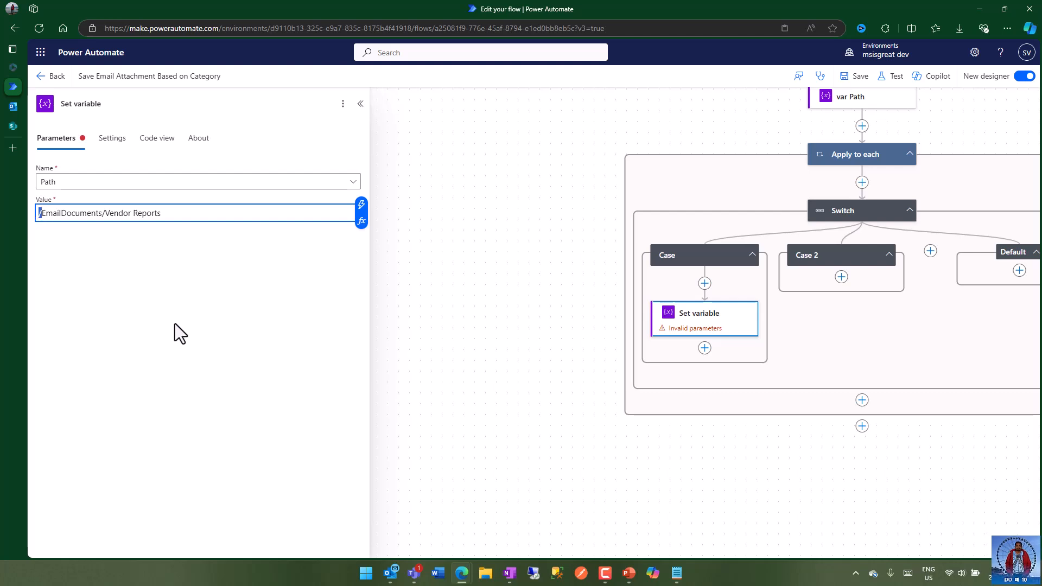
click(43, 214)
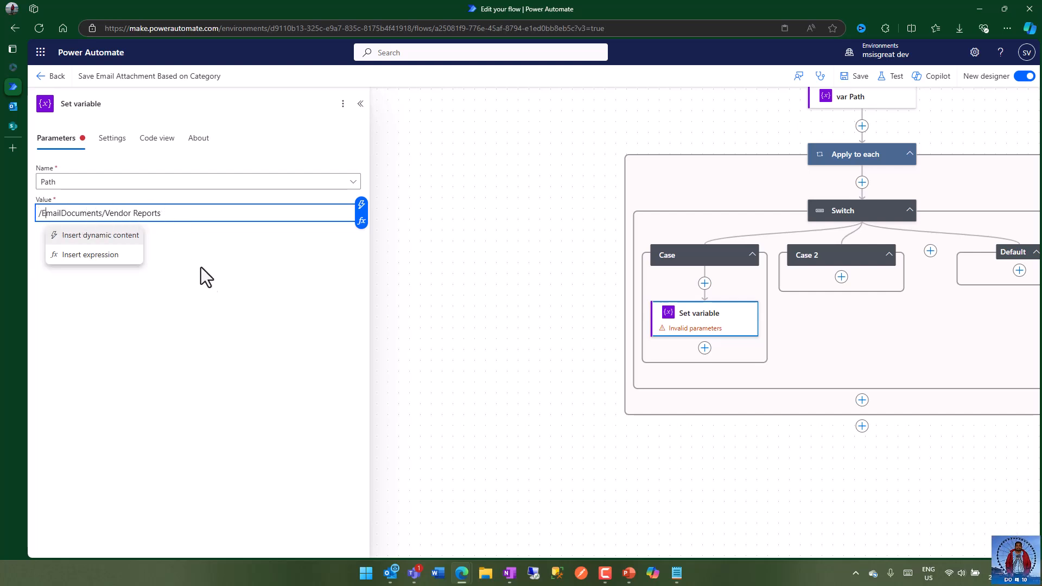
click(213, 274)
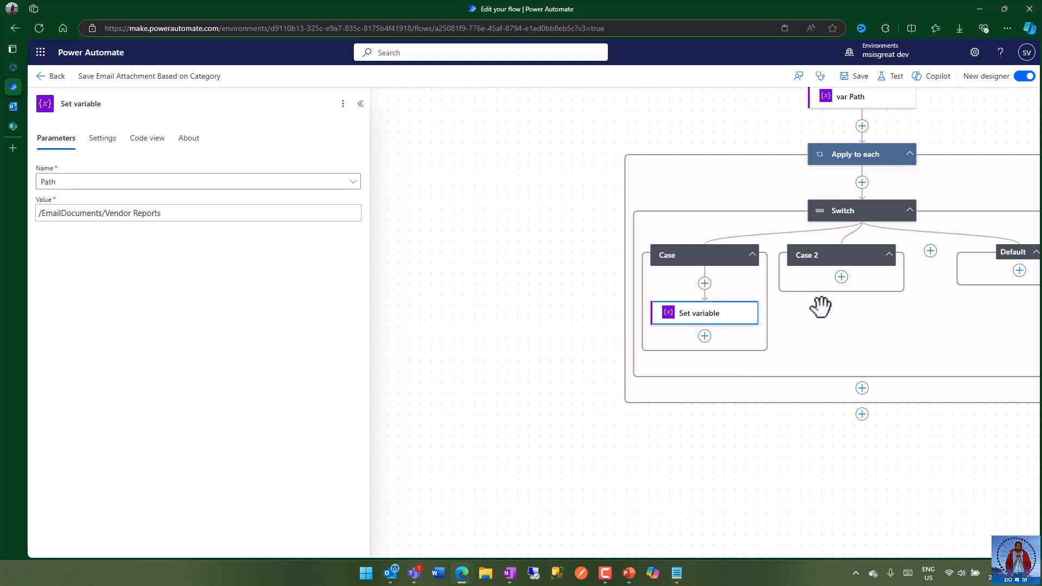
Copy the Set variable action from the Vendor case and paste it into Case 2.
right_click(726, 321)
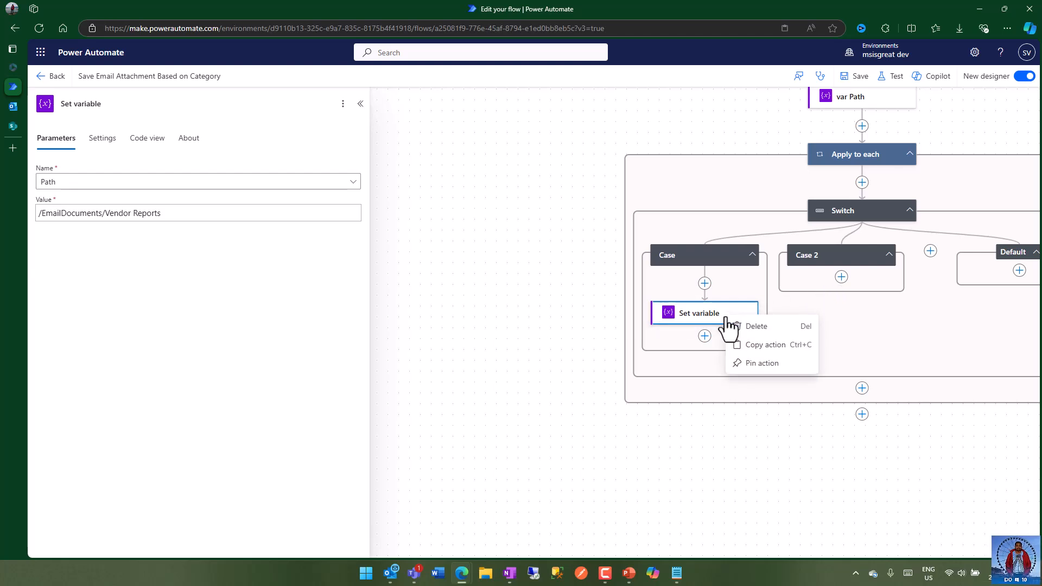
click(781, 347)
click(842, 276)
click(873, 292)
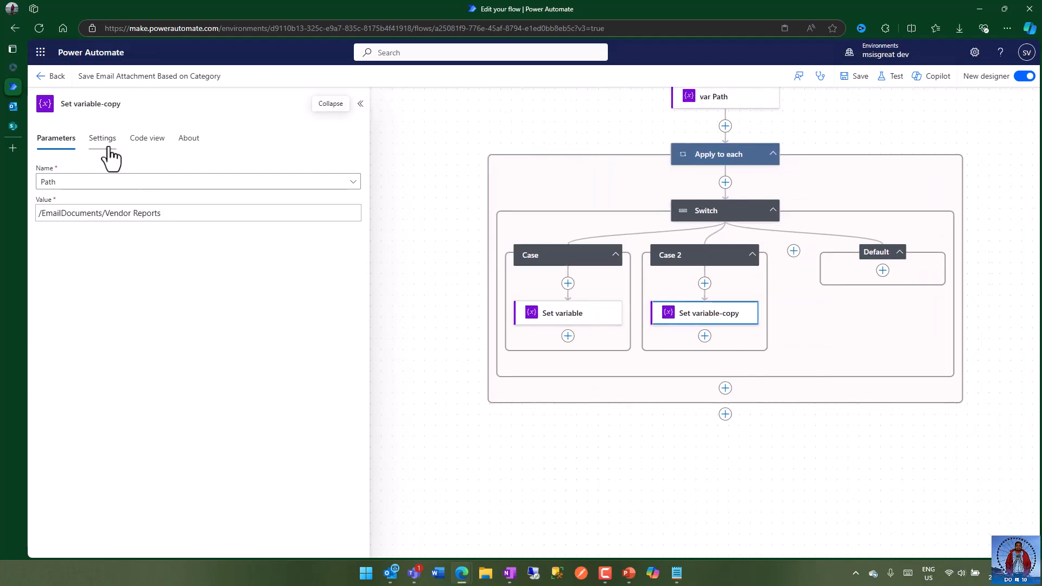
Check the supplier folder's name in SharePoint and set the copied action's Path value to "/EmailDocuments/Supplier Reports" in Power Automate.
click(160, 214)
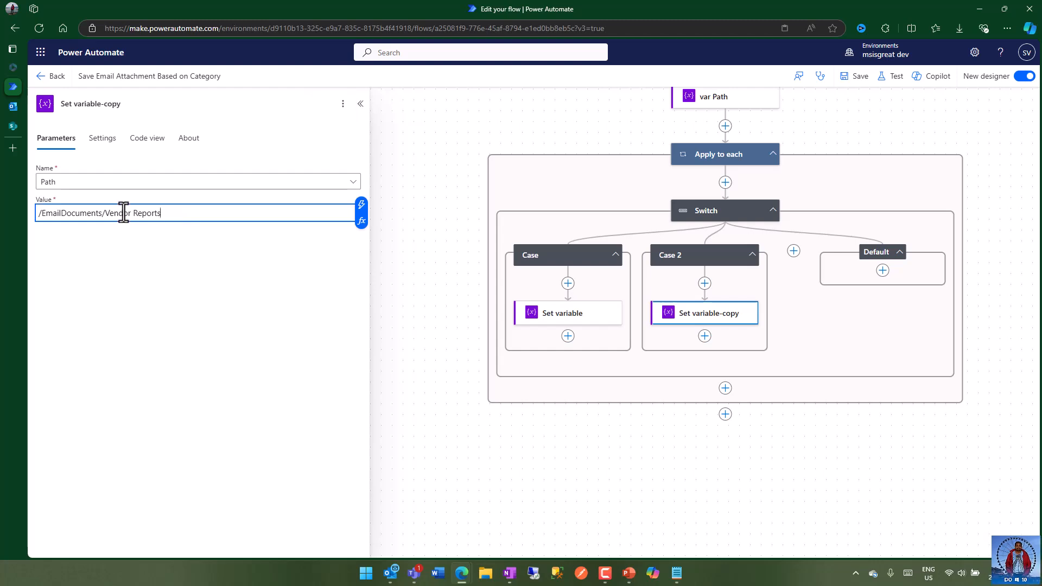
click(19, 126)
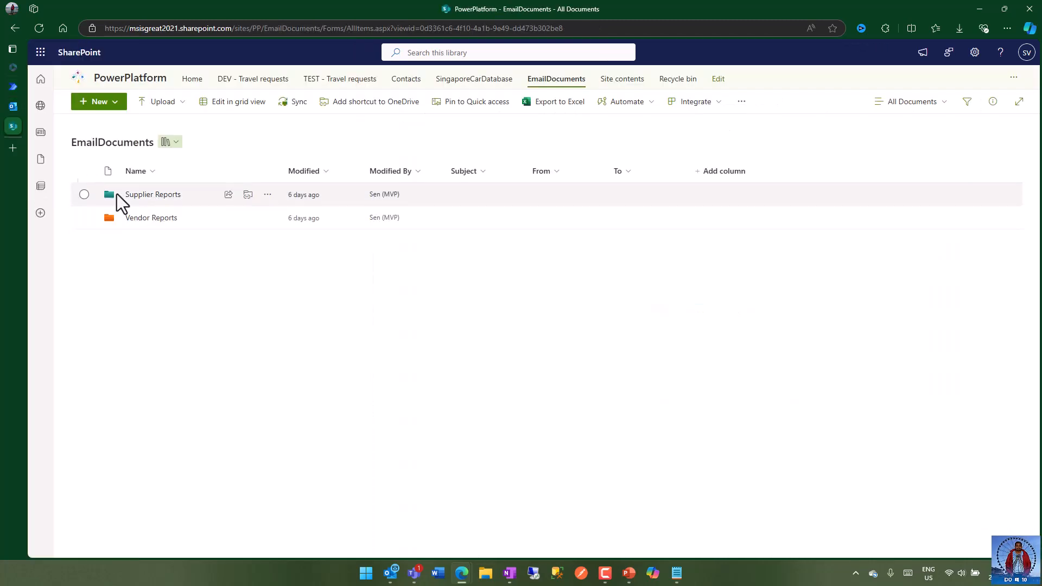
click(13, 86)
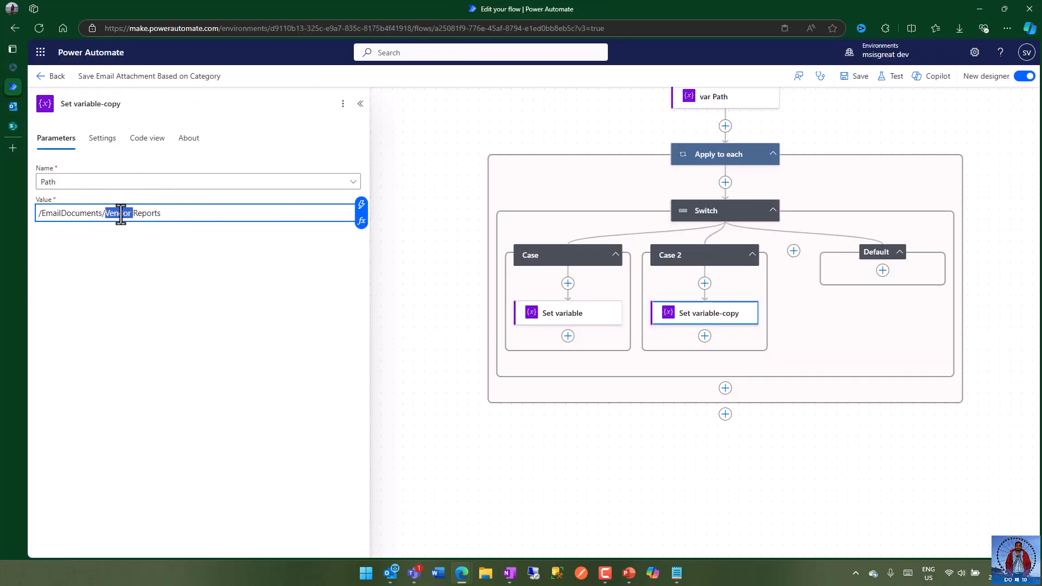
text(Supplier)
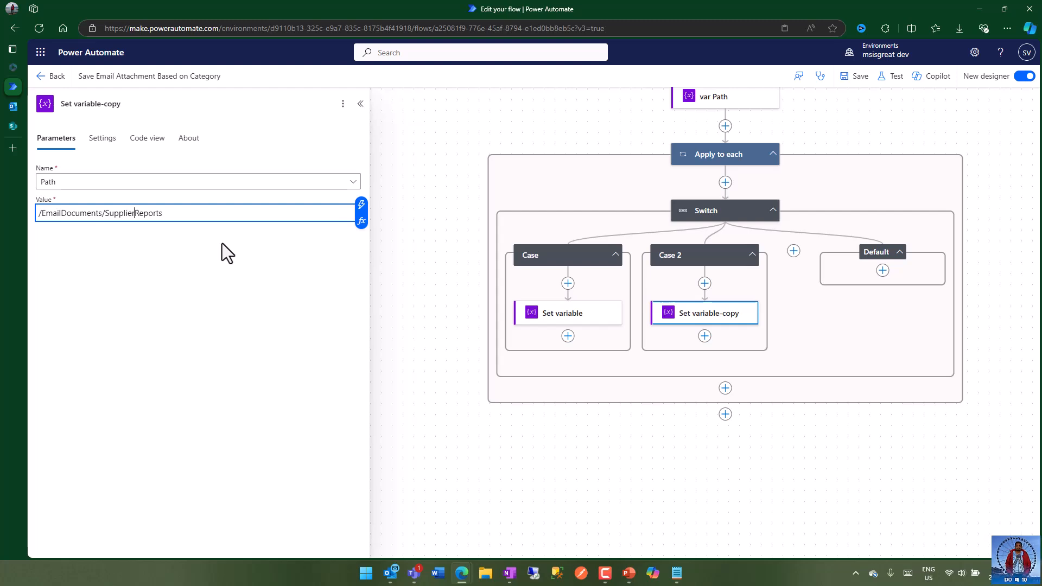
click(210, 261)
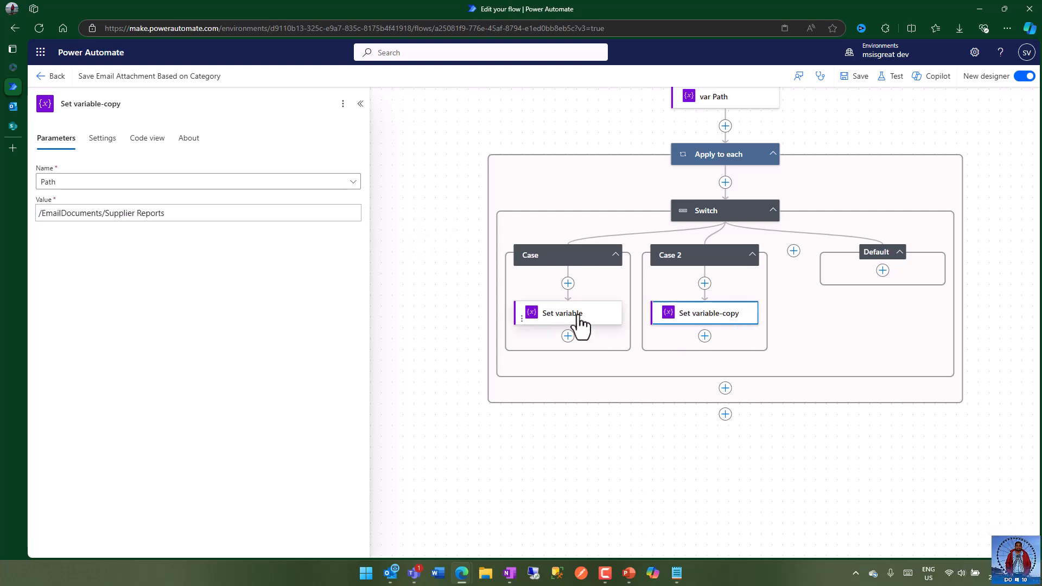
Save the flow with both Switch cases and dismiss the save notification.
click(690, 482)
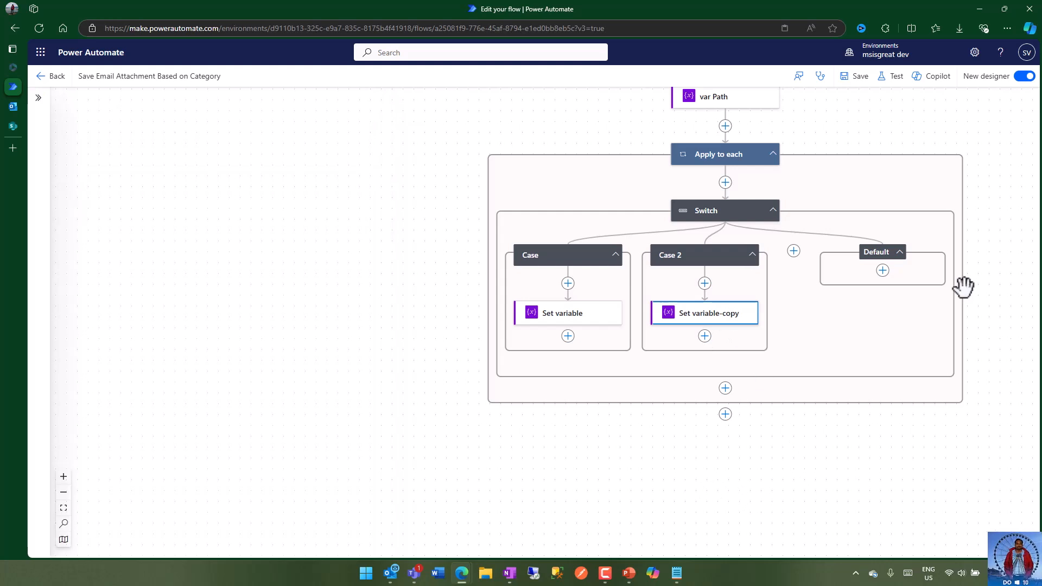
click(847, 80)
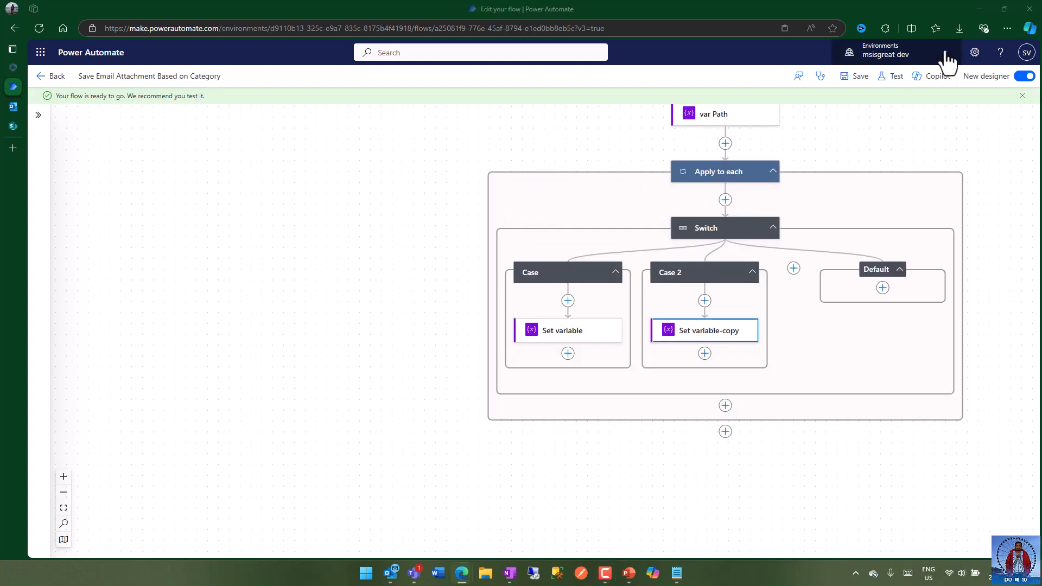
click(1023, 96)
drag(996, 274, 813, 332)
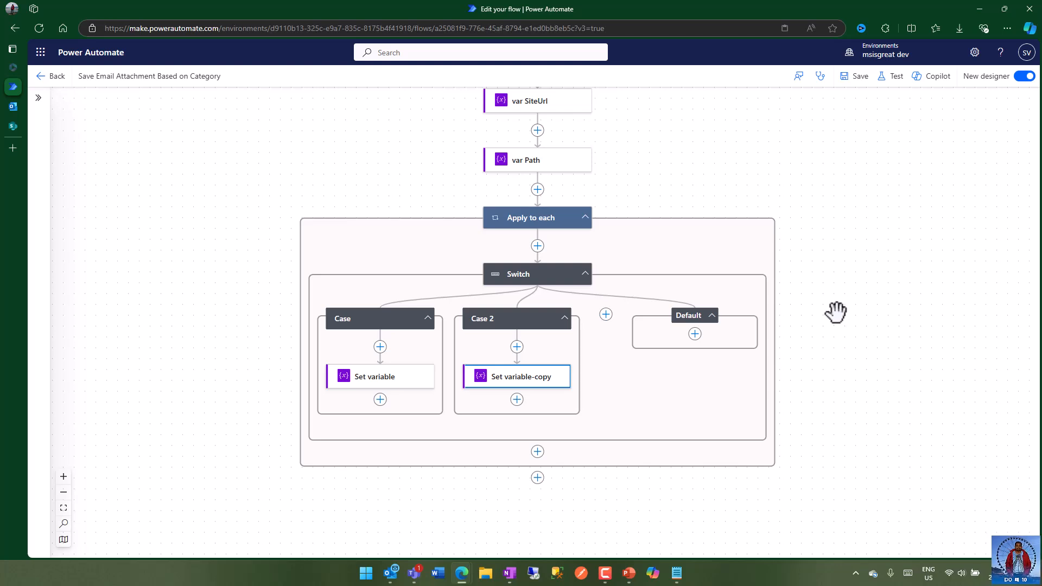
Copy the Set variable action from Case 2 and paste it into the Switch's Default branch.
click(695, 334)
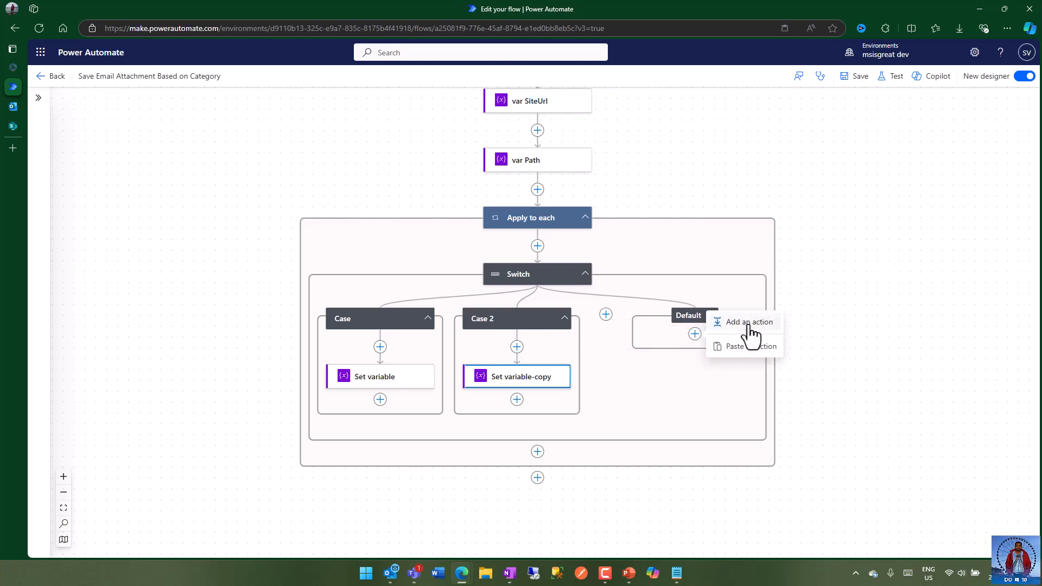
right_click(541, 382)
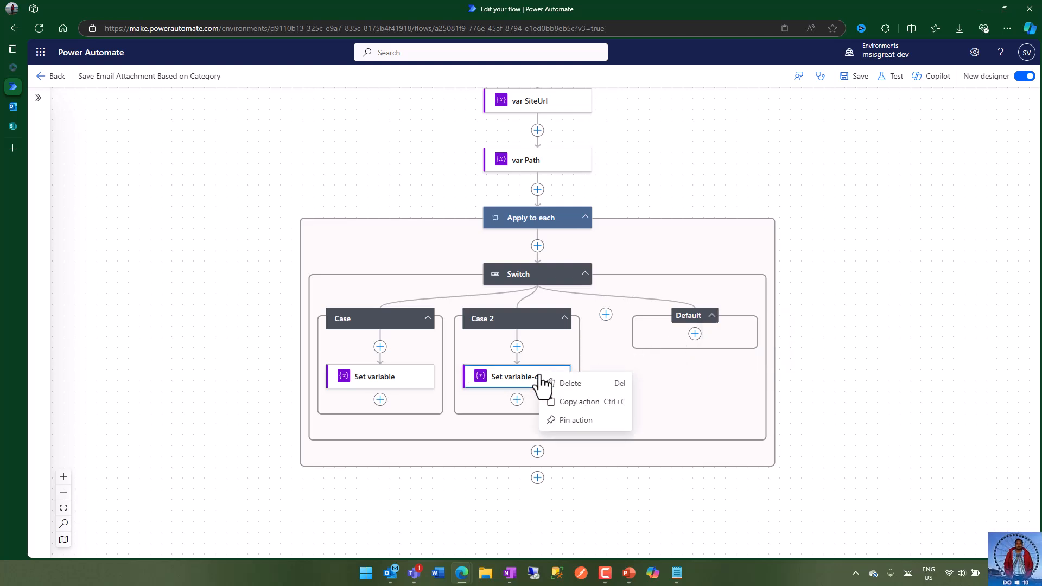
click(586, 403)
click(695, 334)
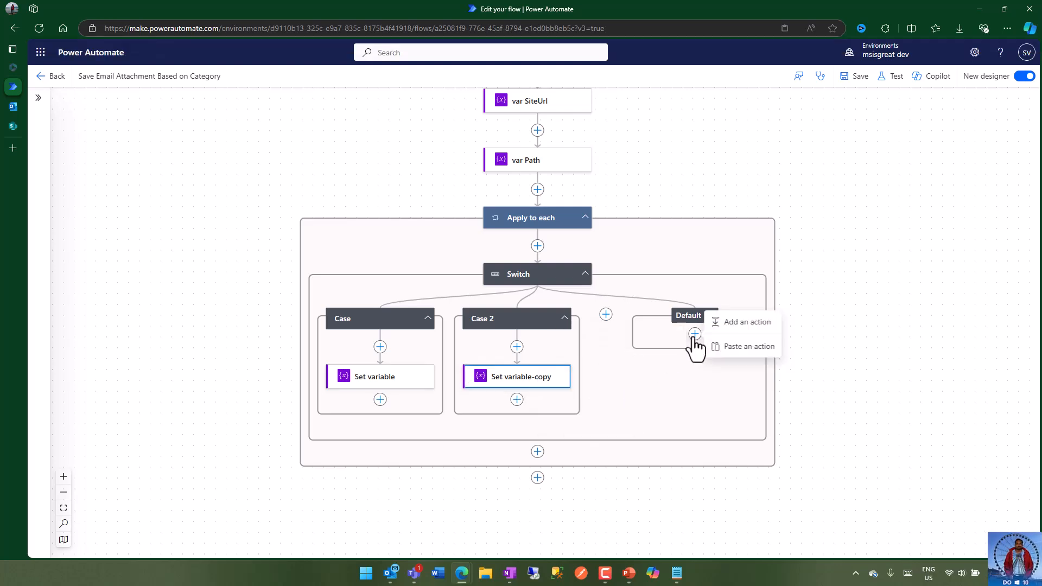
click(751, 347)
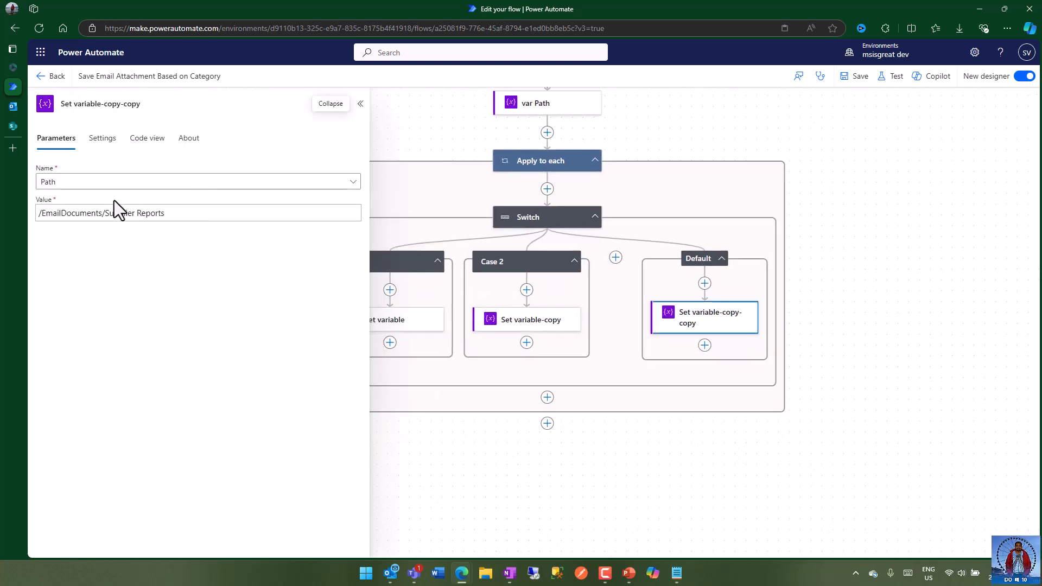
Replace the Path value in the Default branch's pasted action with the expression null.
drag(179, 216, 4, 213)
key(BackSpace)
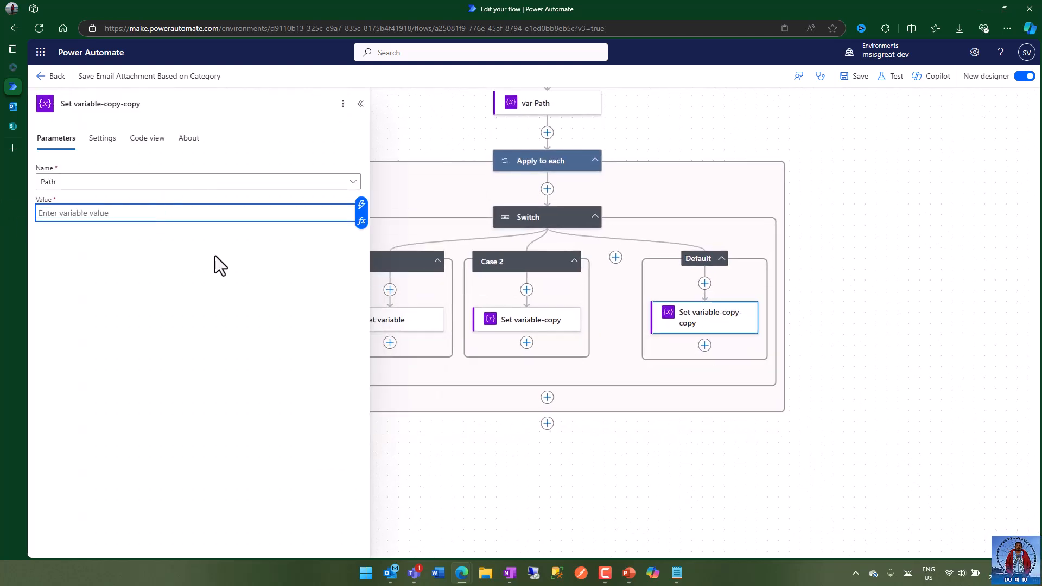
click(361, 222)
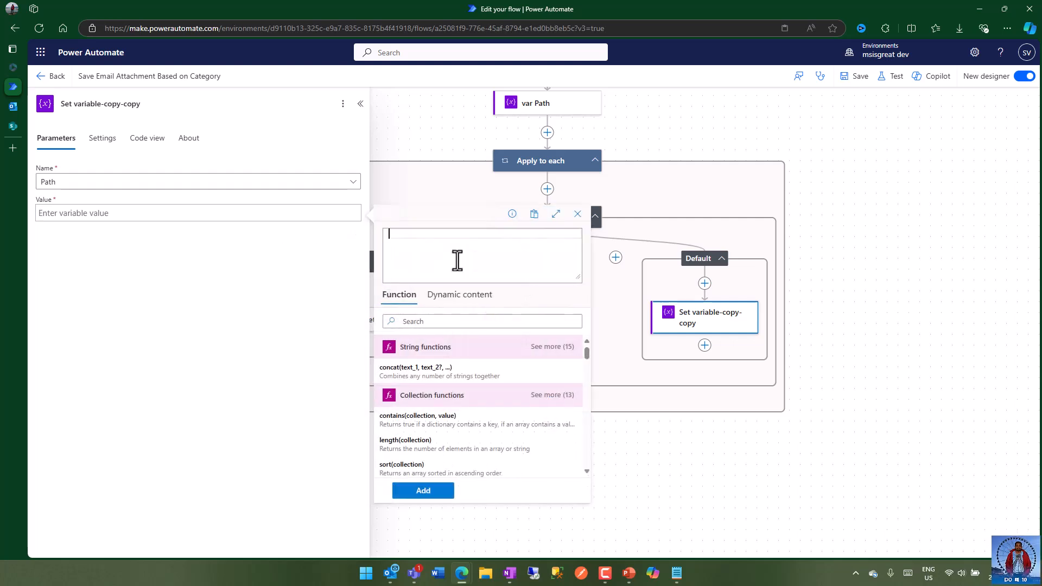
text(null)
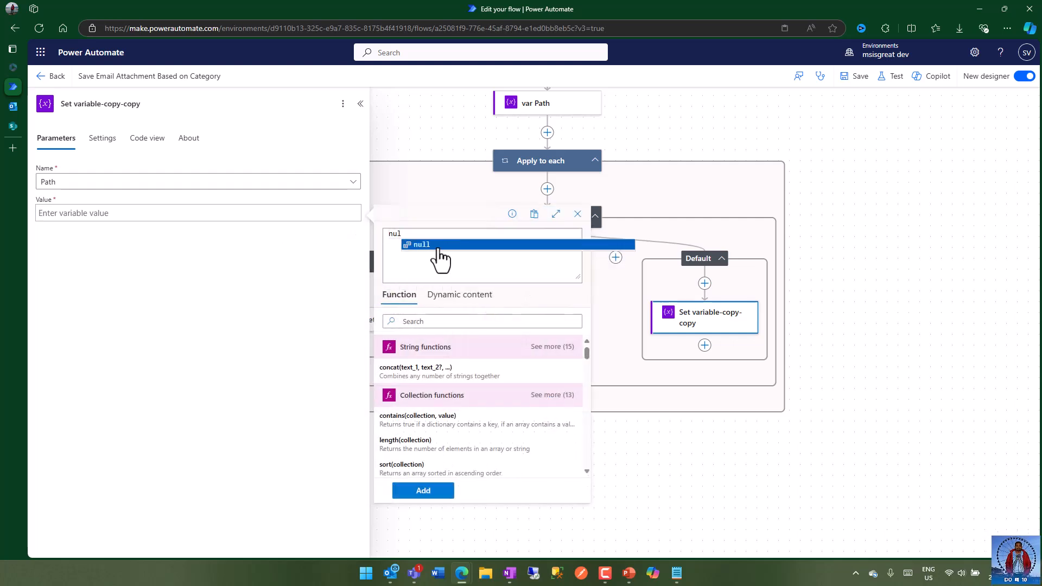
click(438, 247)
click(436, 495)
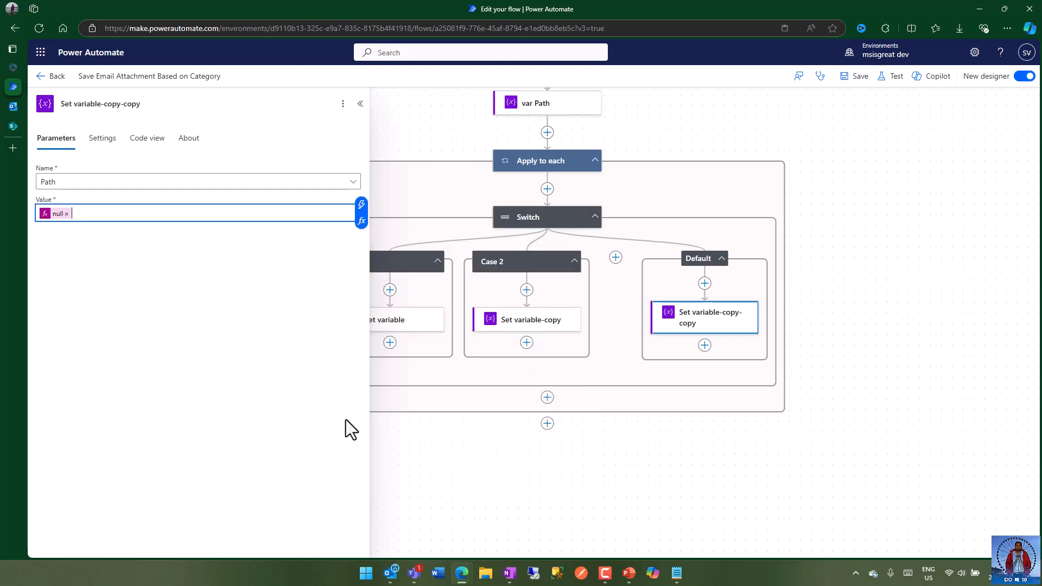
click(294, 334)
click(921, 332)
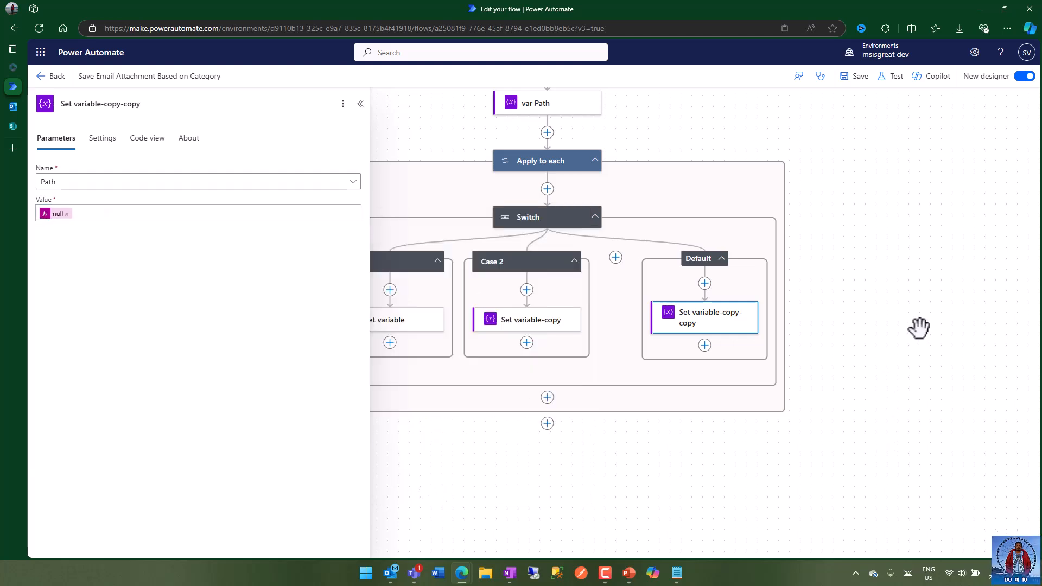
Rename the Set variable action in the first case to "Set Vendor Path".
drag(666, 449, 746, 398)
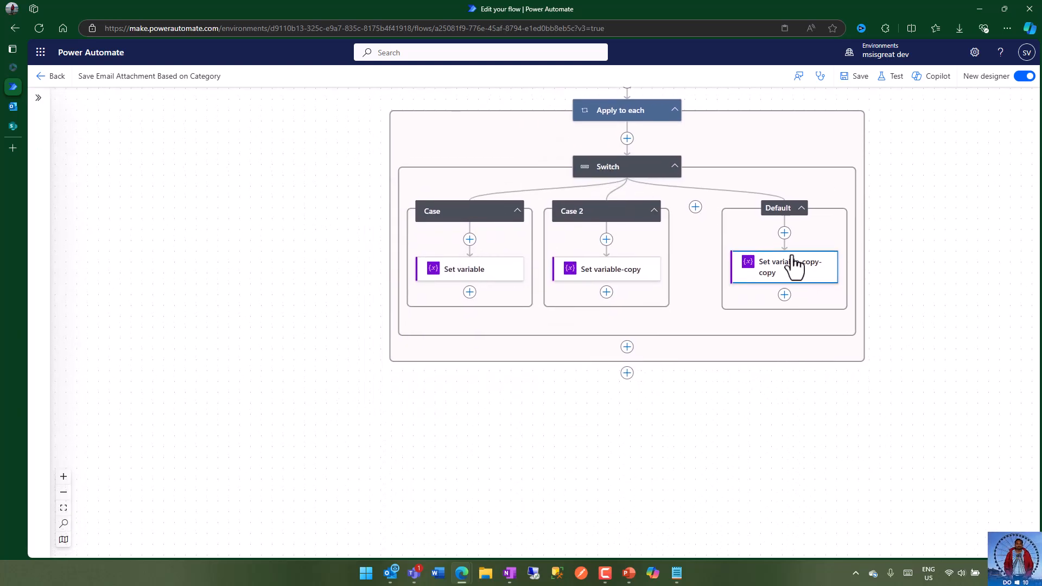
click(487, 279)
click(88, 104)
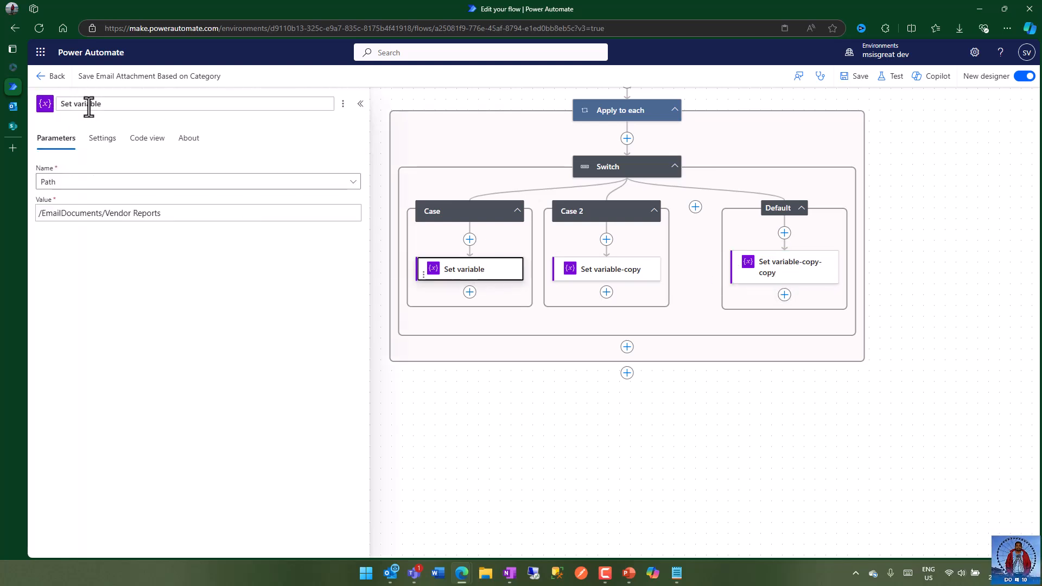
double_click(88, 103)
text(Vendor Path)
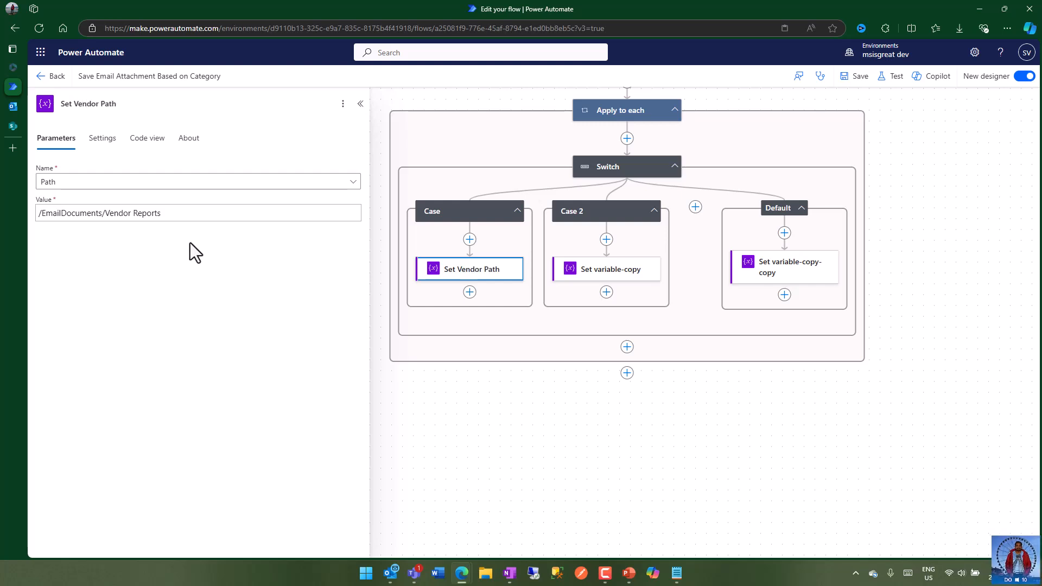
Rename the copied action in Case 2 to "Set Supplier Path".
click(597, 274)
click(85, 104)
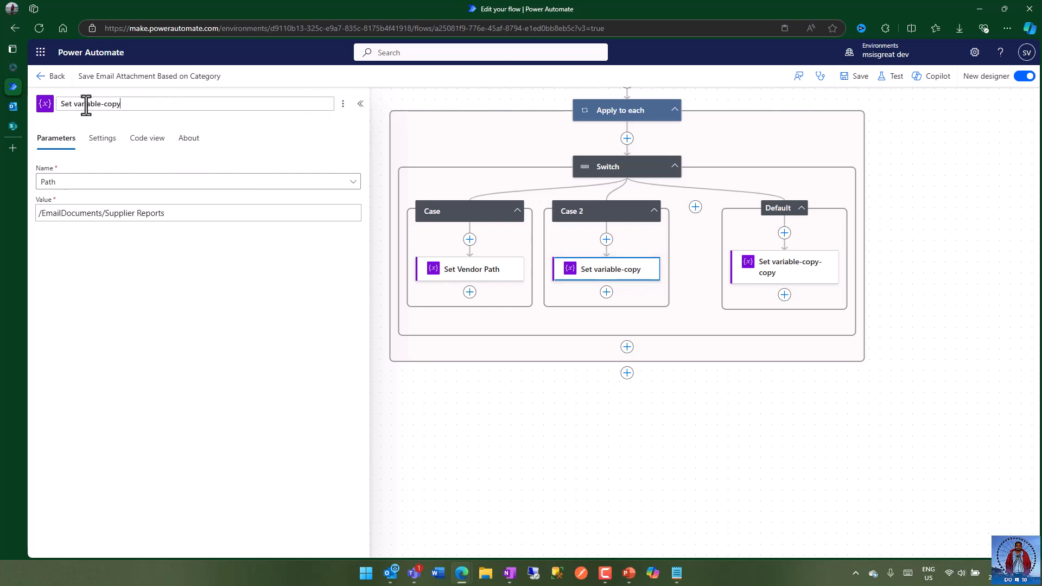
drag(75, 104, 169, 105)
text(Supplier Path)
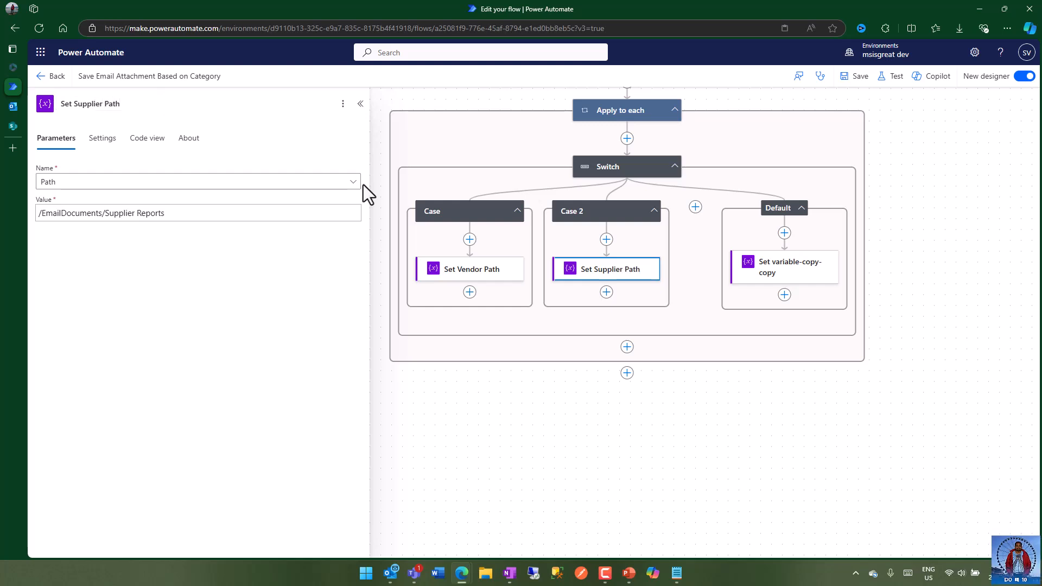
Rename the Default branch's action to "Set empty path" and close its settings.
click(773, 278)
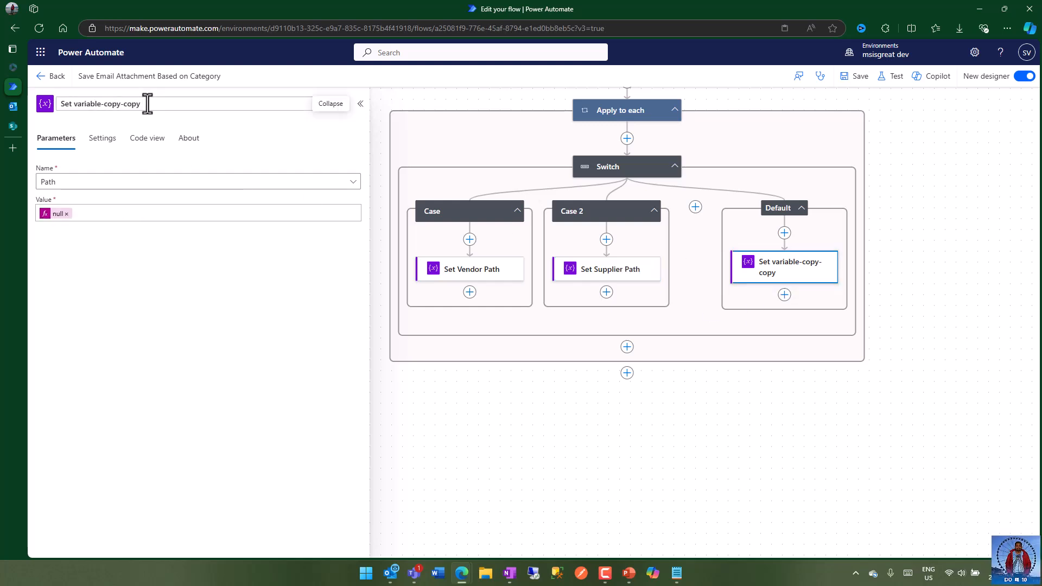
drag(73, 104, 219, 110)
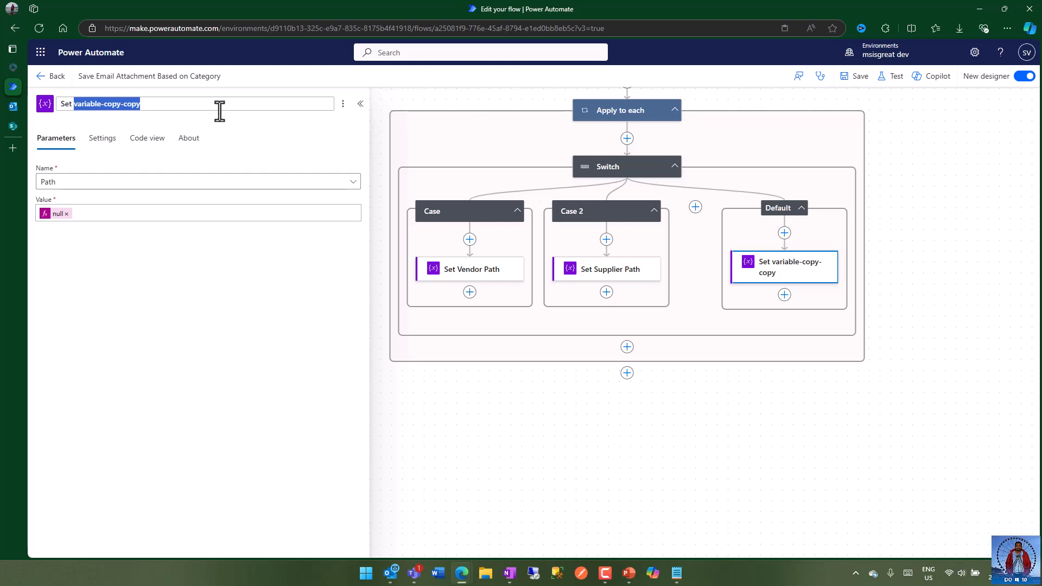
text(empty path)
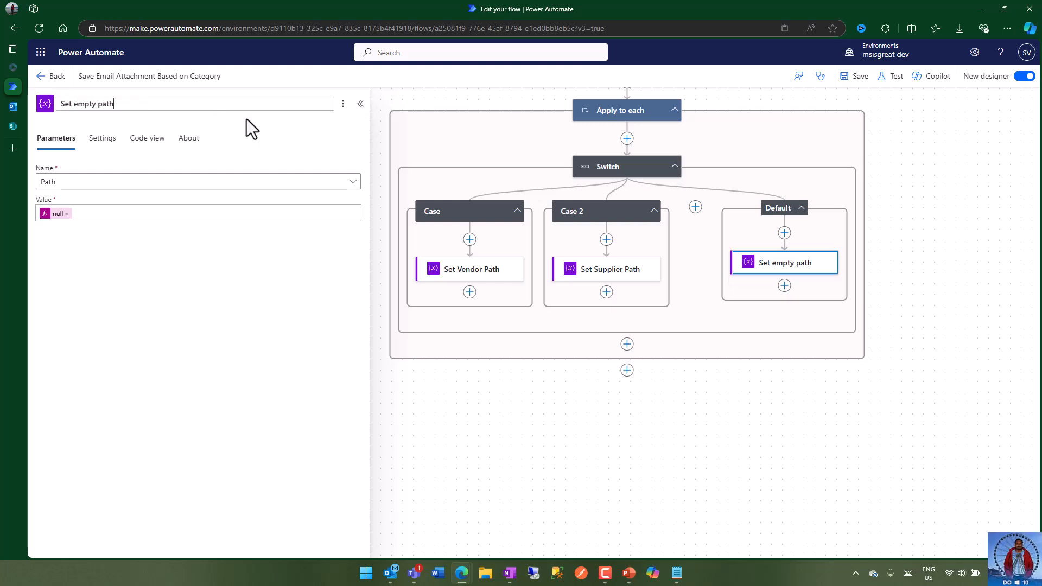
click(230, 255)
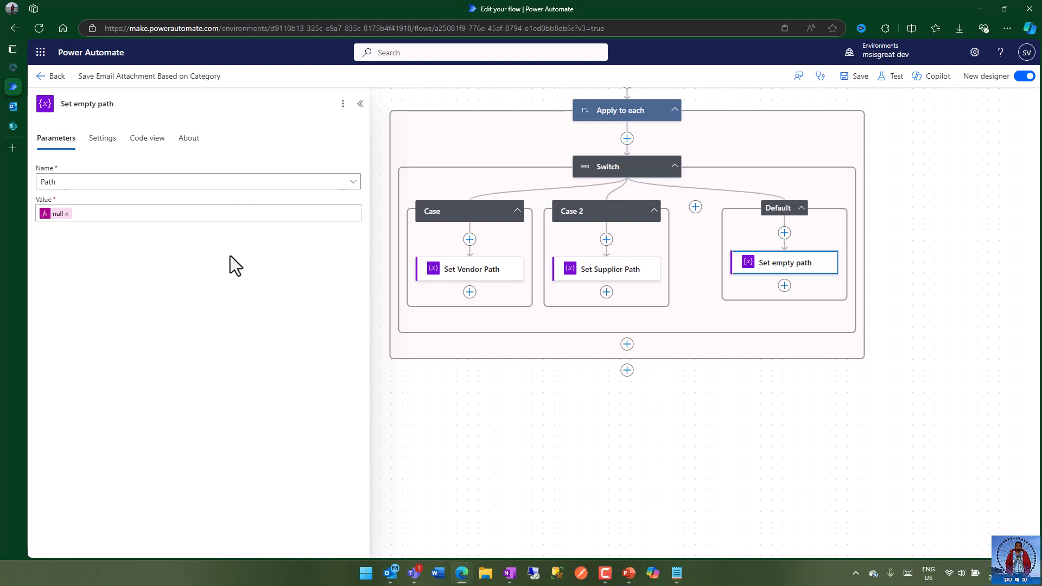
click(743, 403)
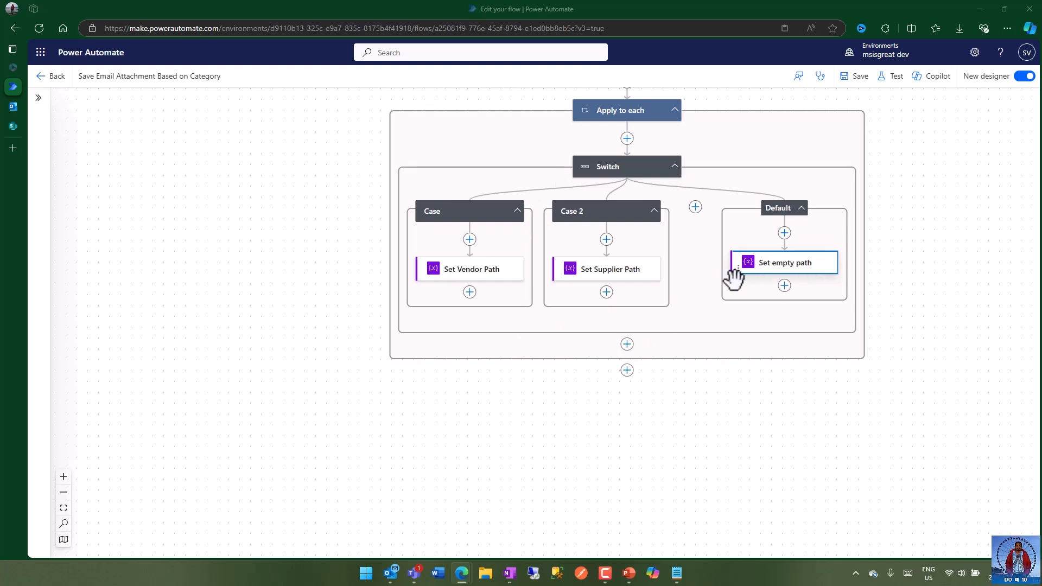
Add a Condition control after the Switch, inside the Apply to each loop.
click(627, 345)
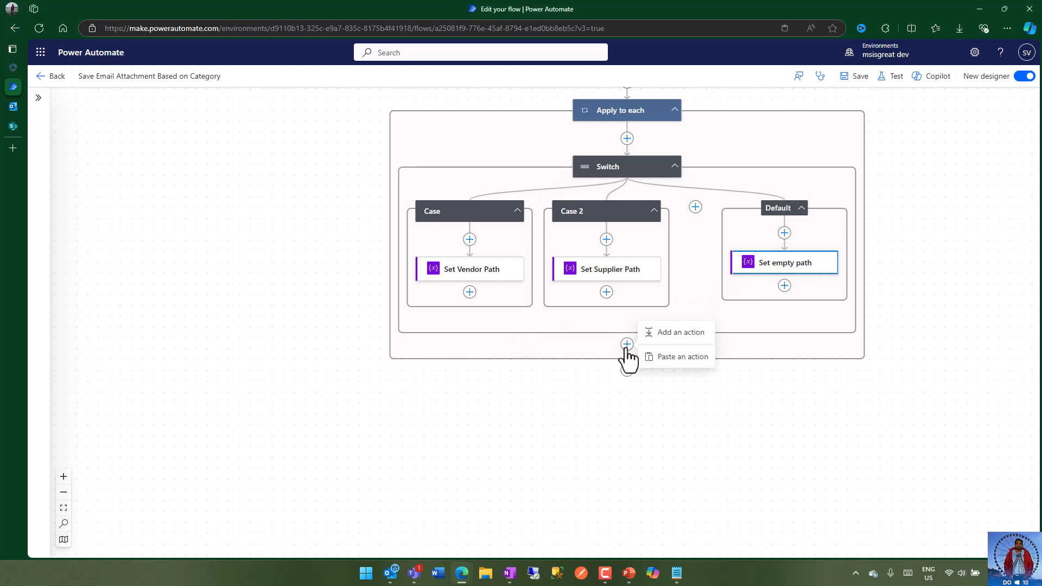
click(677, 332)
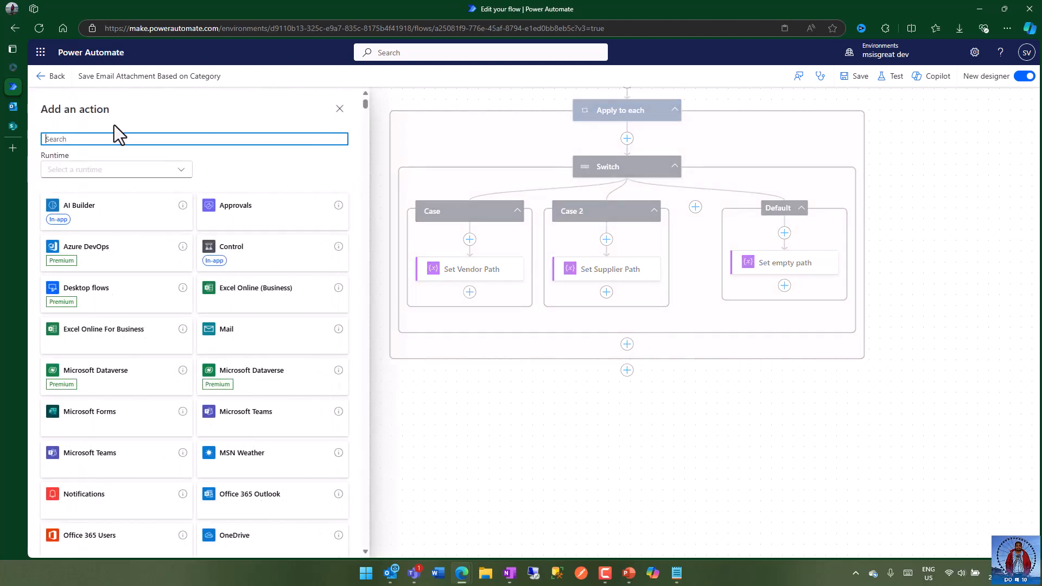
text(condit)
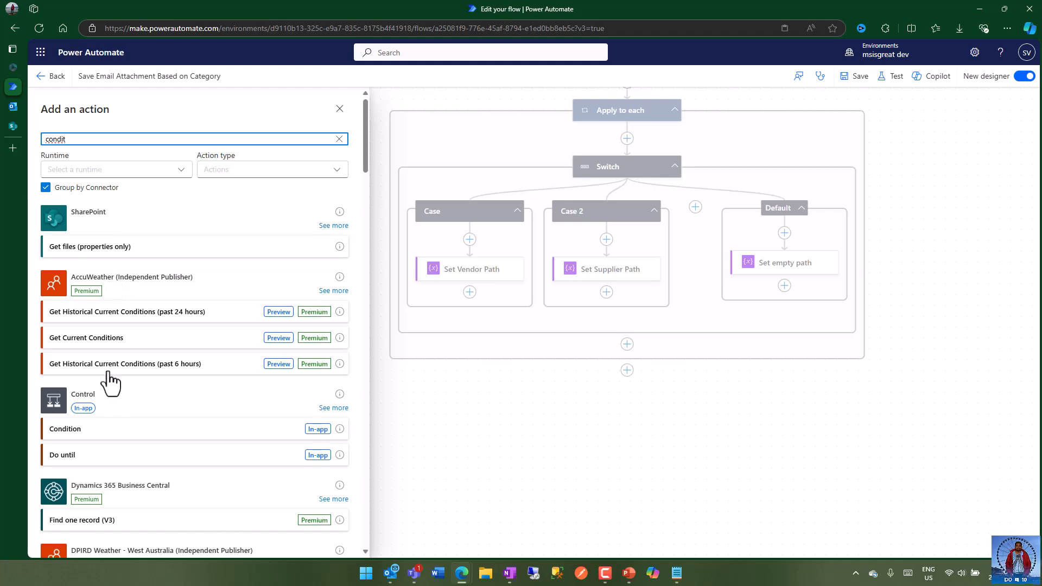
click(94, 432)
drag(574, 506, 735, 439)
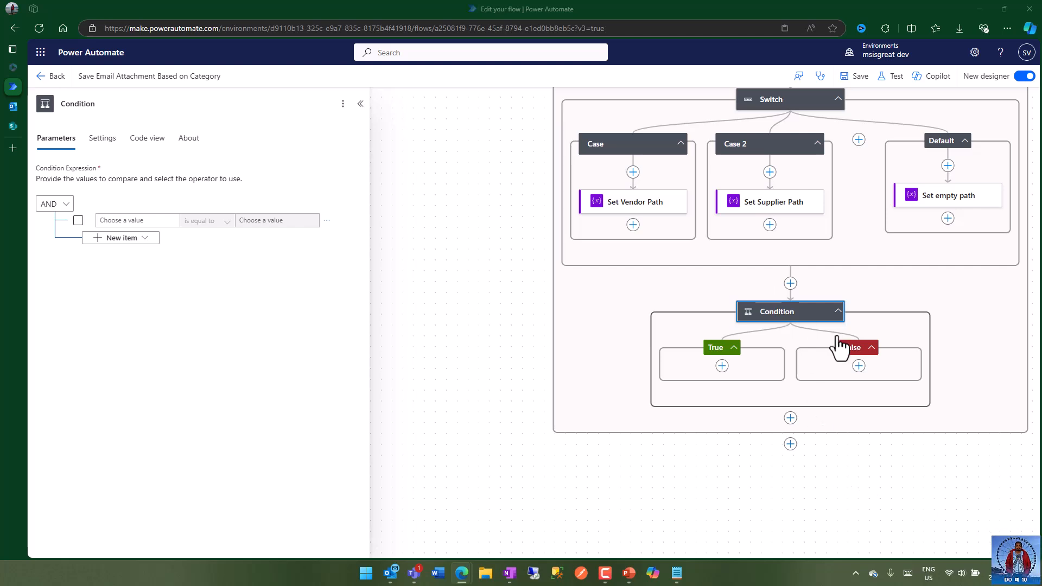
Set the Condition to test the Path variable with "is not equal to", leaving the comparison value blank.
click(778, 311)
click(136, 222)
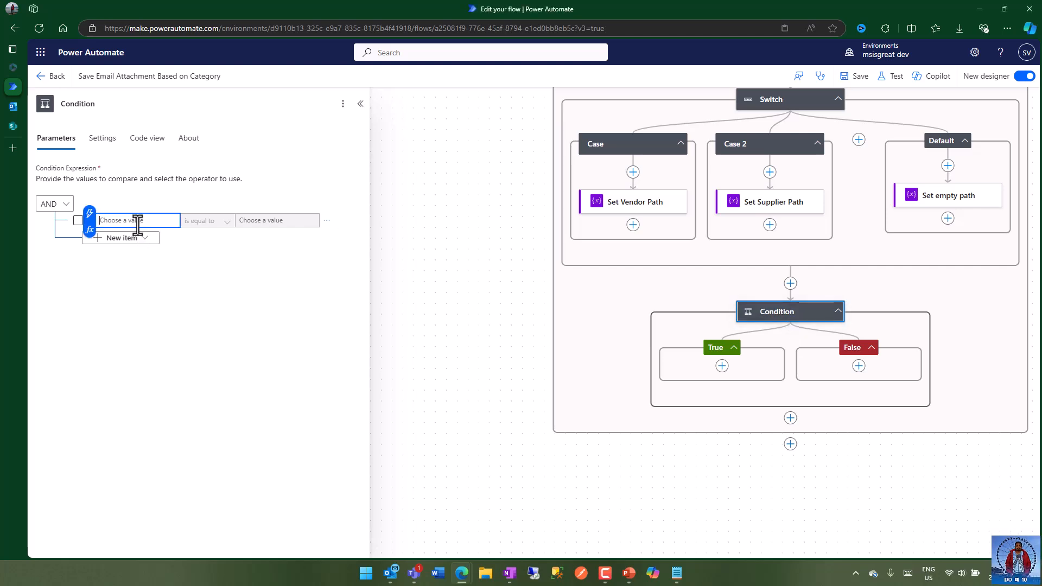
click(90, 213)
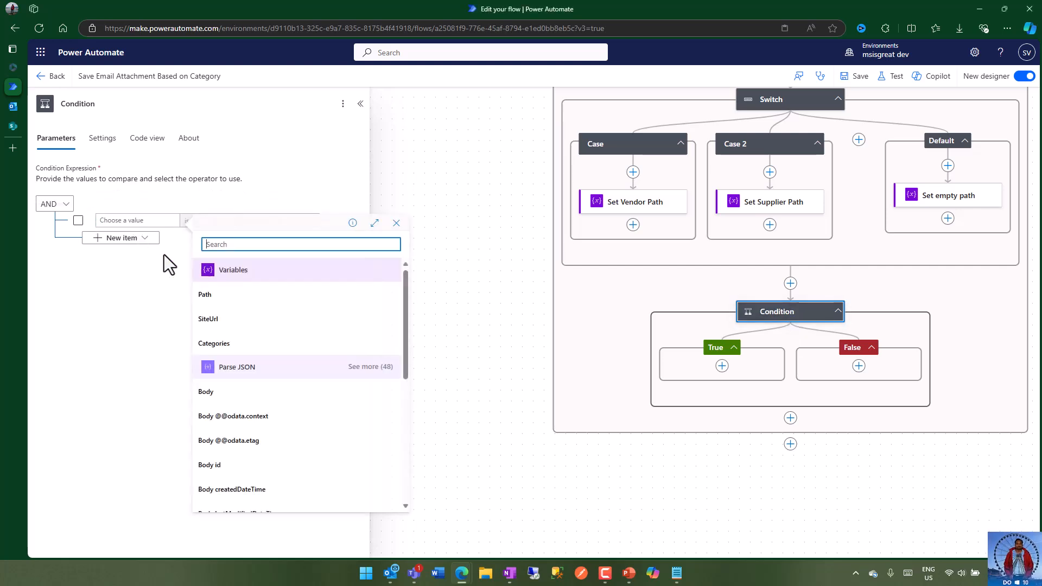
click(226, 298)
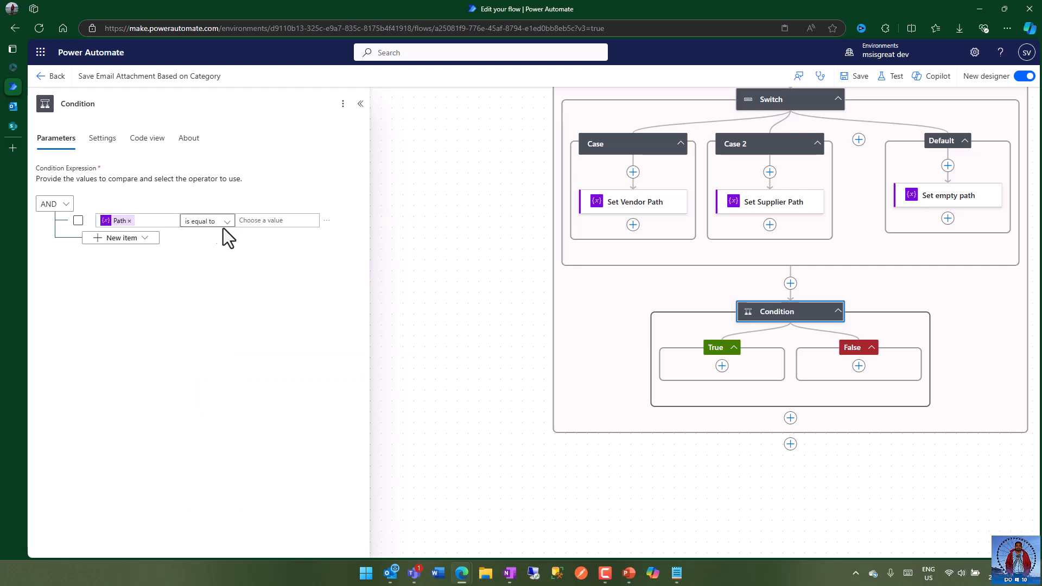
click(226, 233)
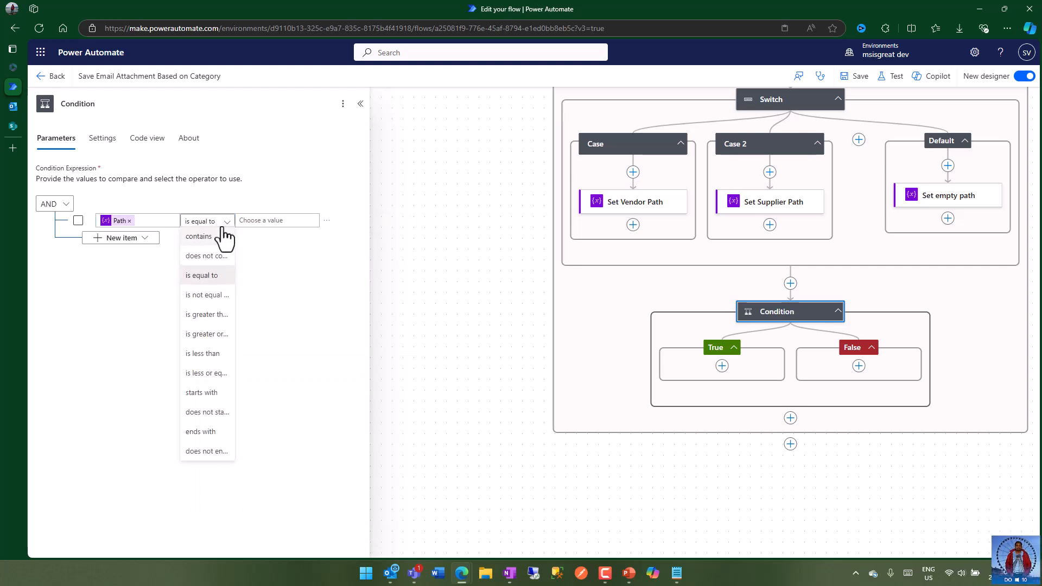
click(215, 295)
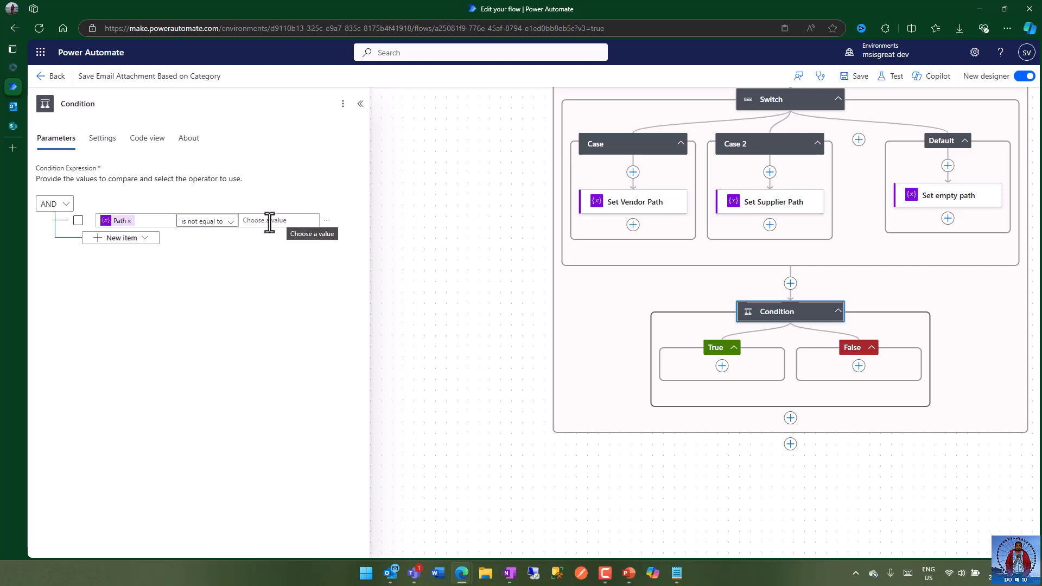
click(420, 237)
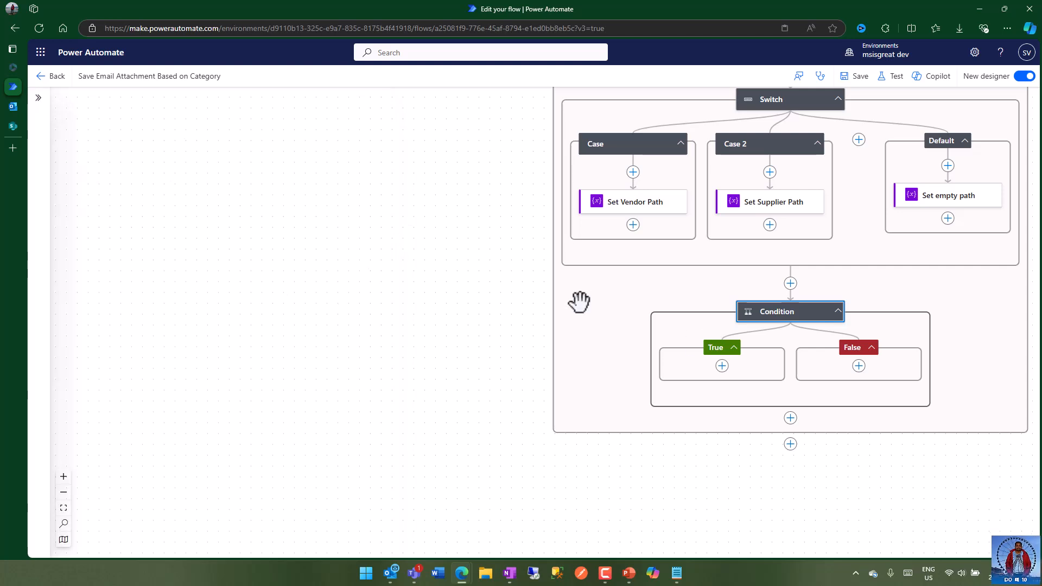
Search the actions for "Get Attachment" and add Office 365 Outlook's Get Attachment (V2) to the Condition's True branch.
drag(955, 361, 790, 406)
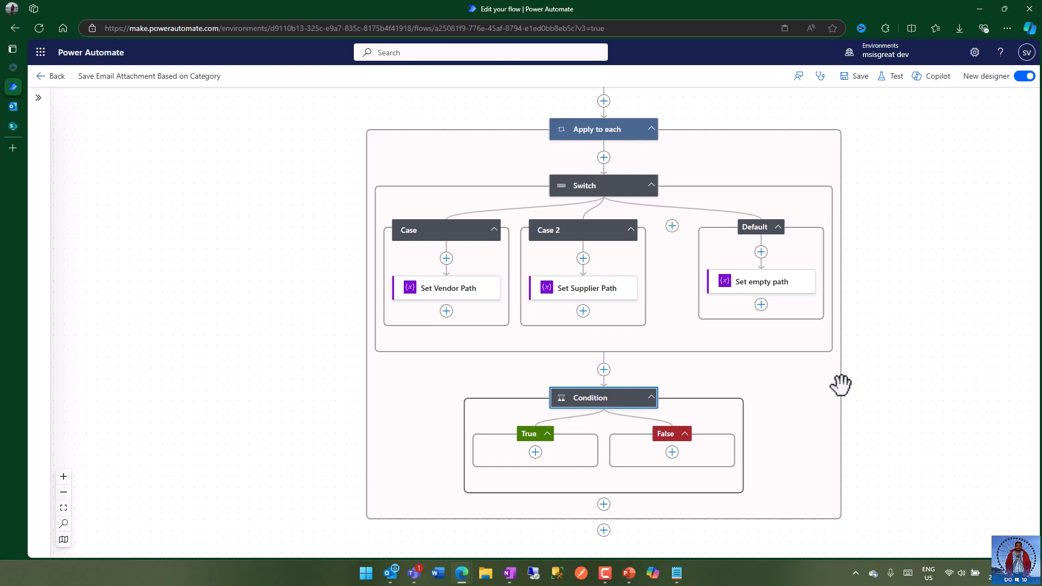
scroll(794, 368, down, 2)
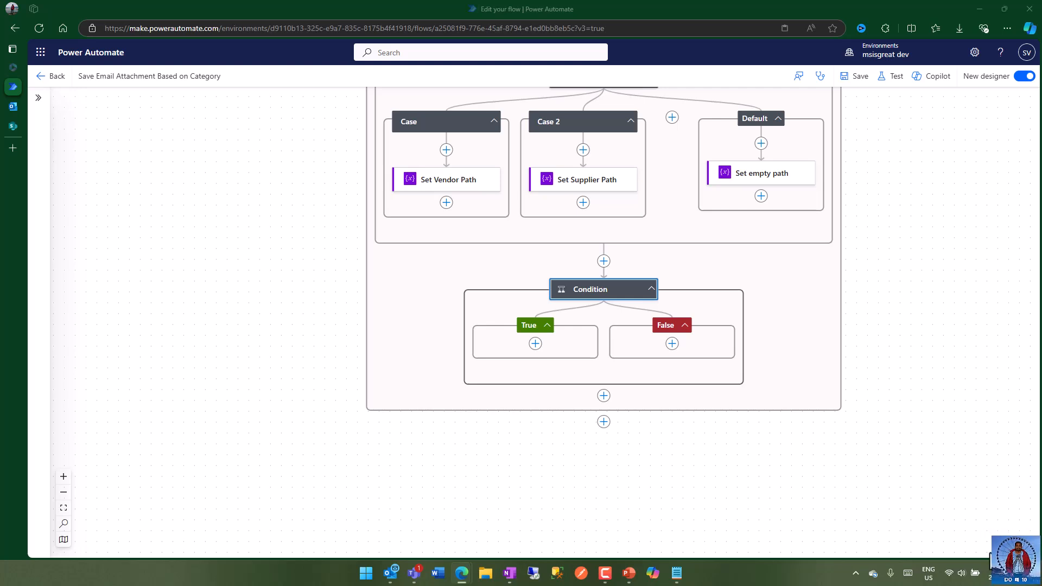
click(535, 345)
click(535, 345)
click(585, 333)
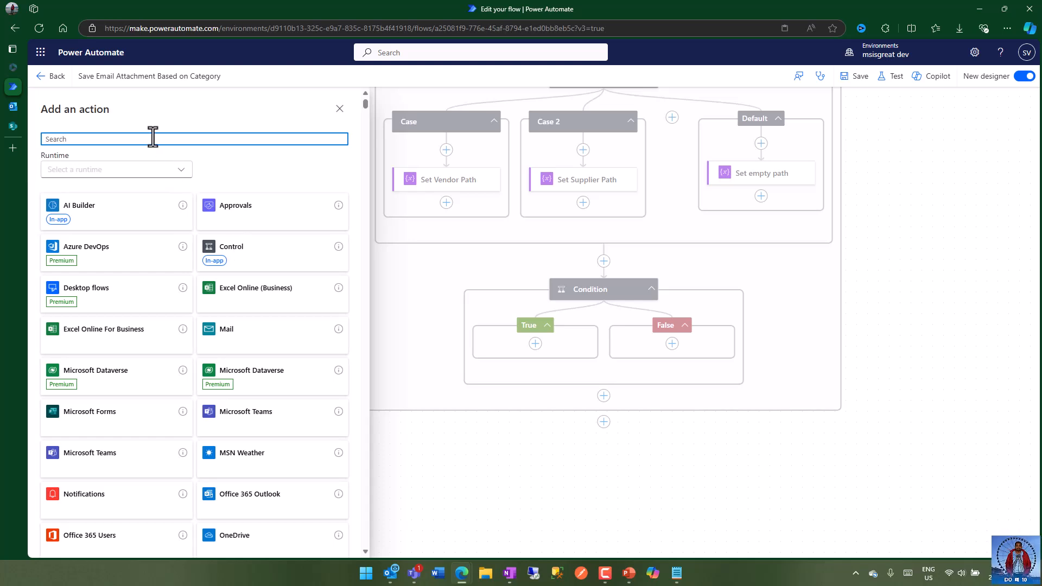
text(GetAttach)
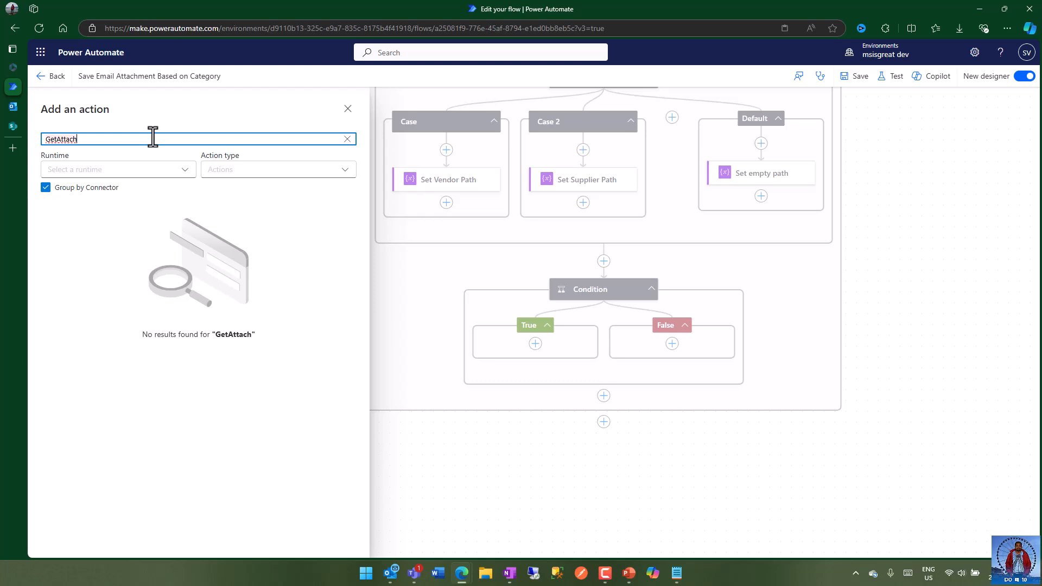
right_click(57, 139)
click(110, 156)
text(ment)
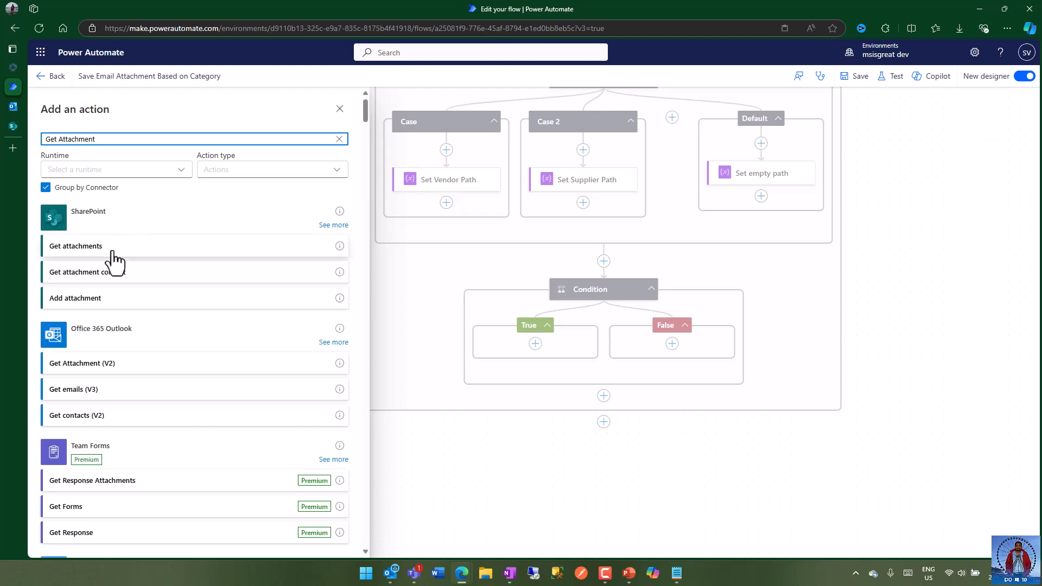
click(109, 370)
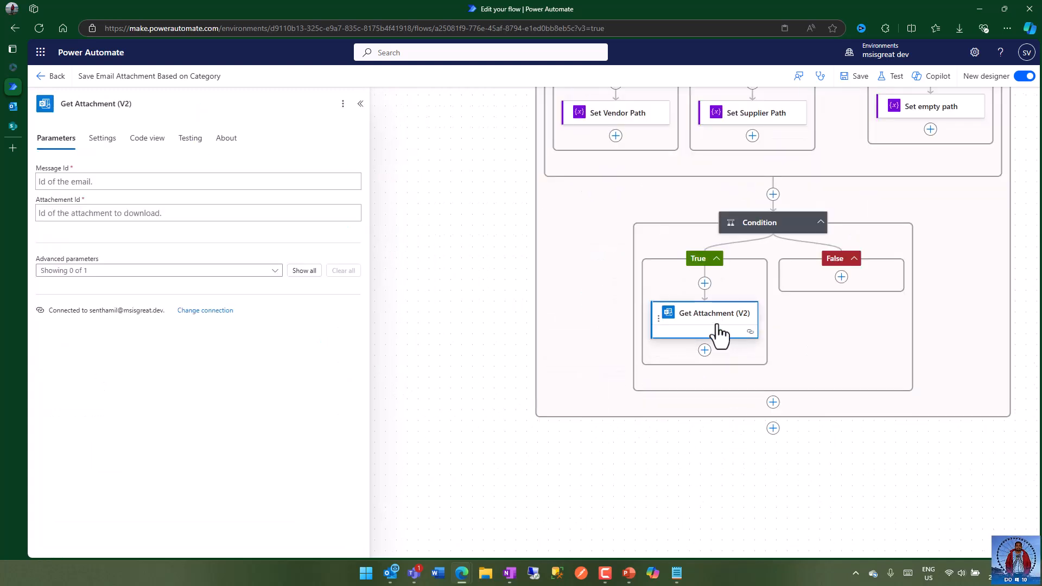
Set Get Attachment (V2)'s Message Id to the Message Id output of the When a new email arrives (V3) trigger.
click(130, 179)
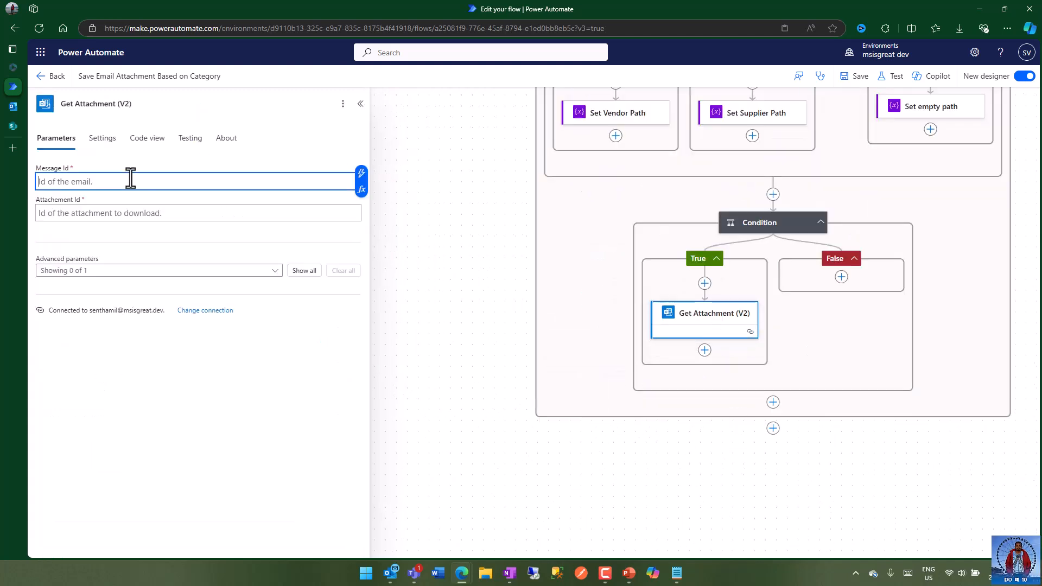
click(361, 175)
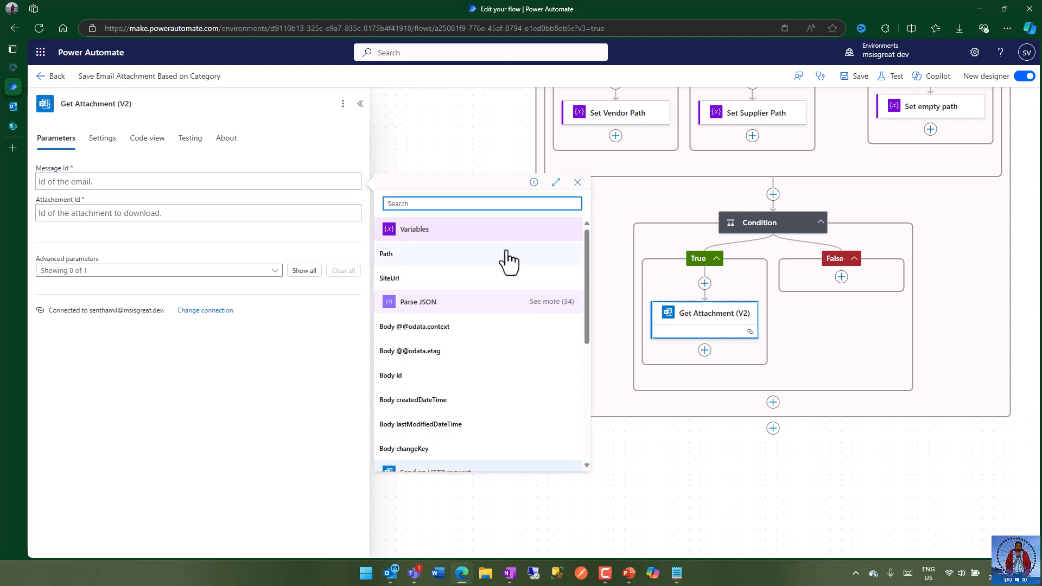
scroll(507, 378, down, 6)
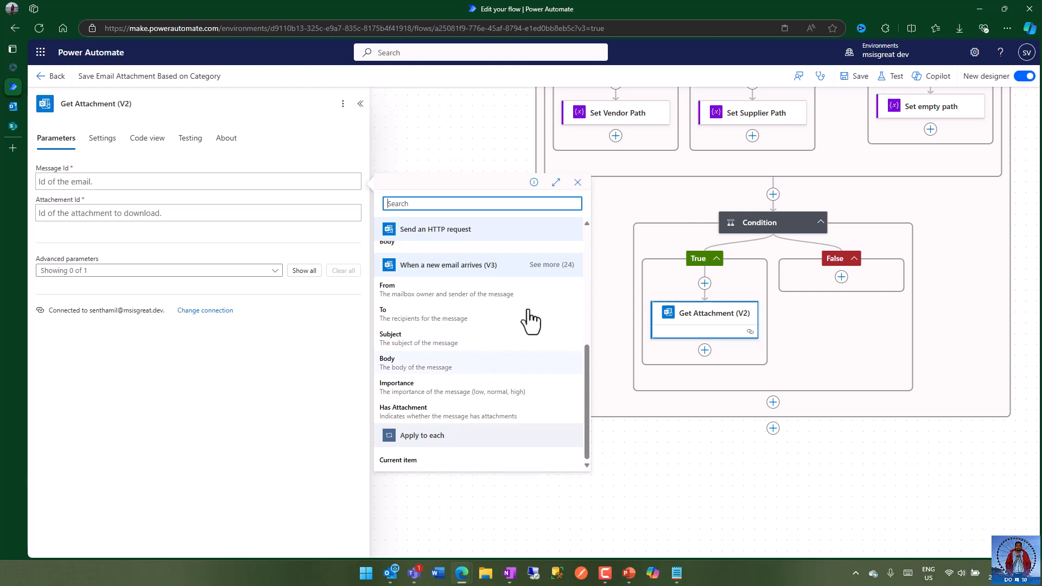
click(551, 265)
scroll(513, 347, down, 5)
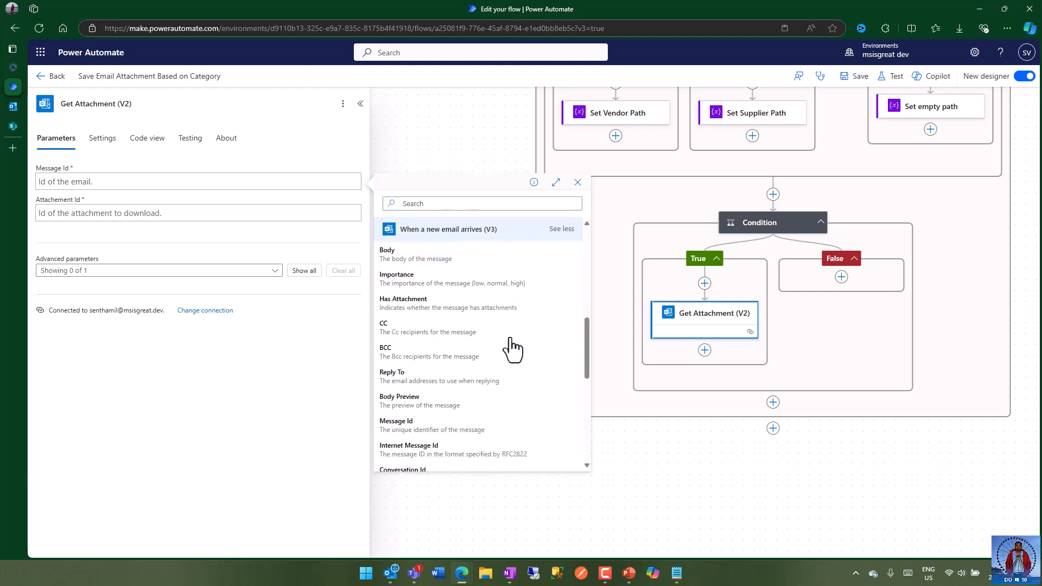
scroll(511, 348, down, 5)
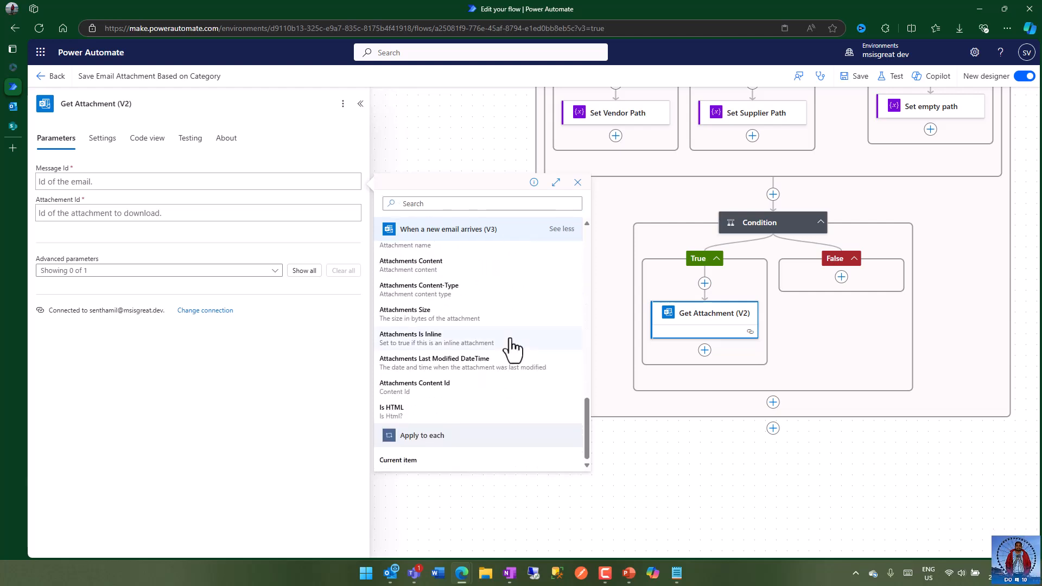
scroll(510, 349, up, 10)
scroll(506, 349, down, 3)
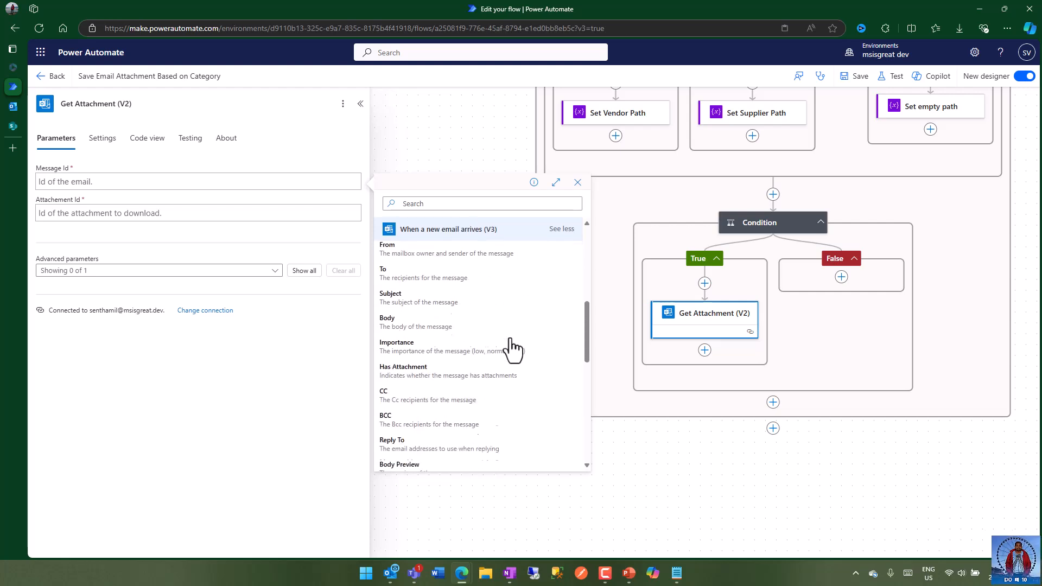
click(470, 428)
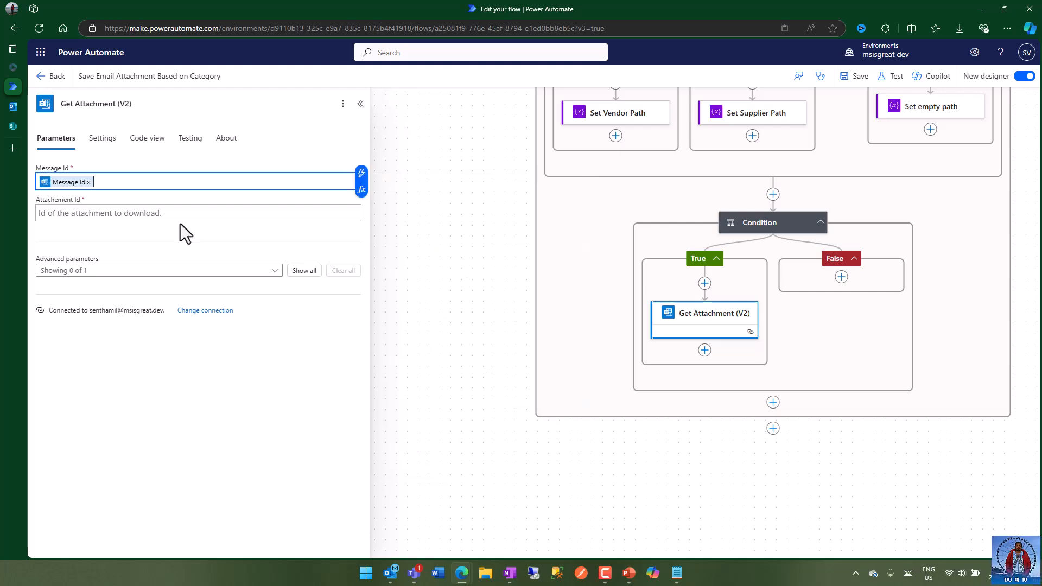
Set the Attachment Id of Get Attachment (V2) to the email trigger's Attachments Attachment Id output.
click(111, 213)
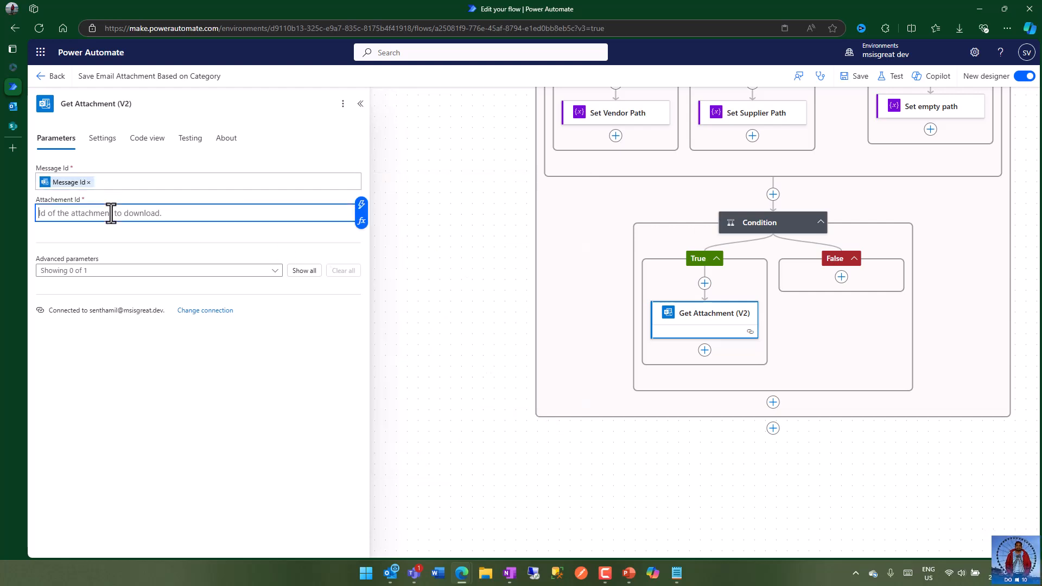
click(361, 206)
scroll(495, 368, down, 10)
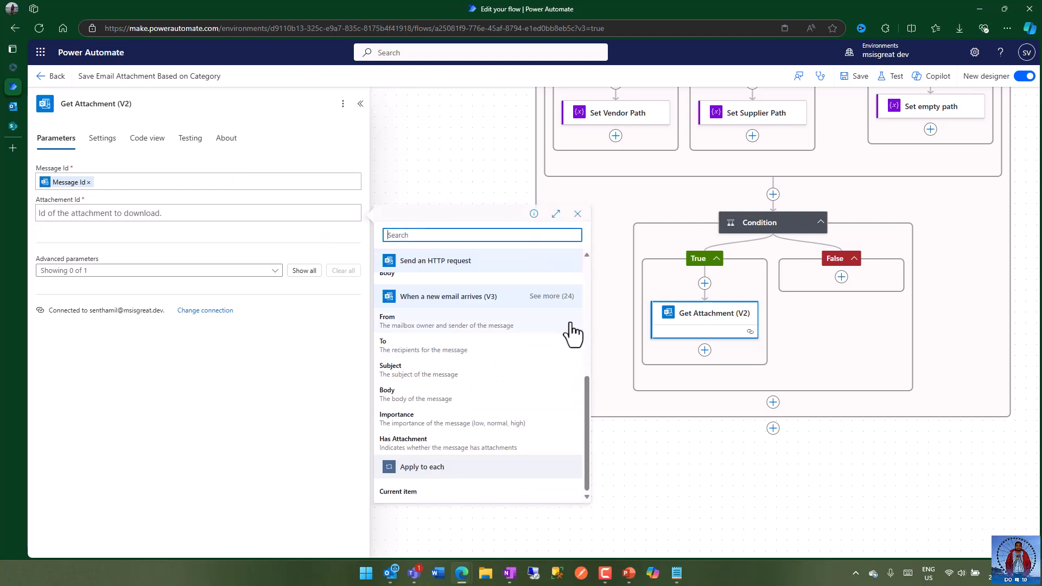
click(555, 297)
scroll(512, 380, down, 6)
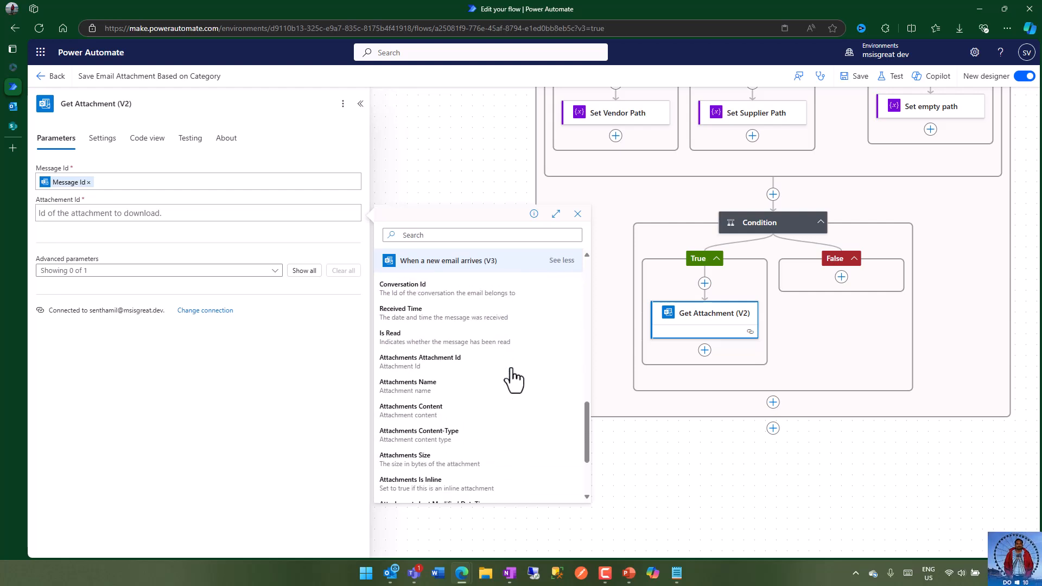
click(436, 362)
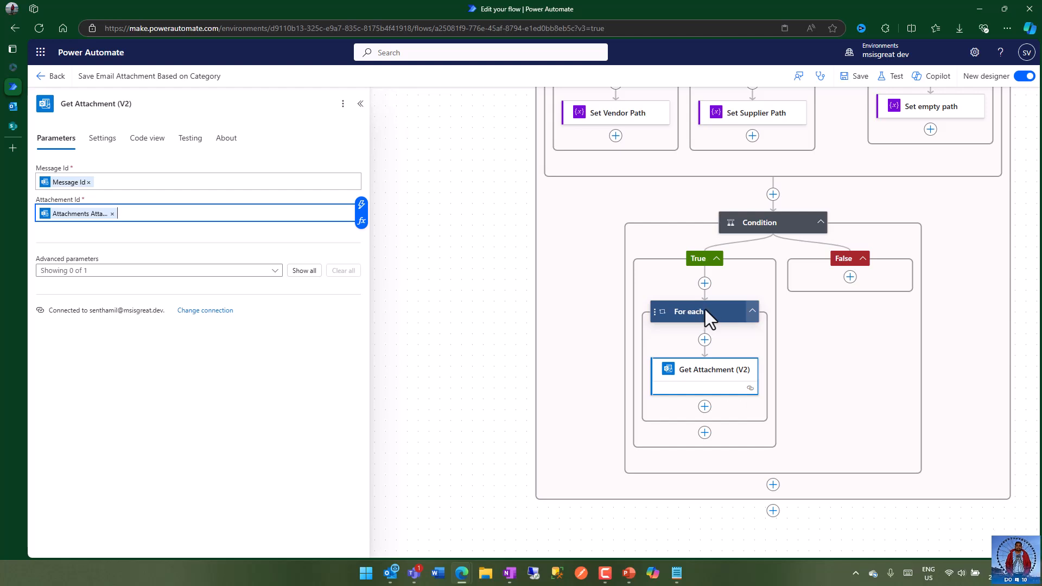
Search the actions for "create file" and add SharePoint's Create file after Get Attachment (V2), inside the For each loop.
click(704, 407)
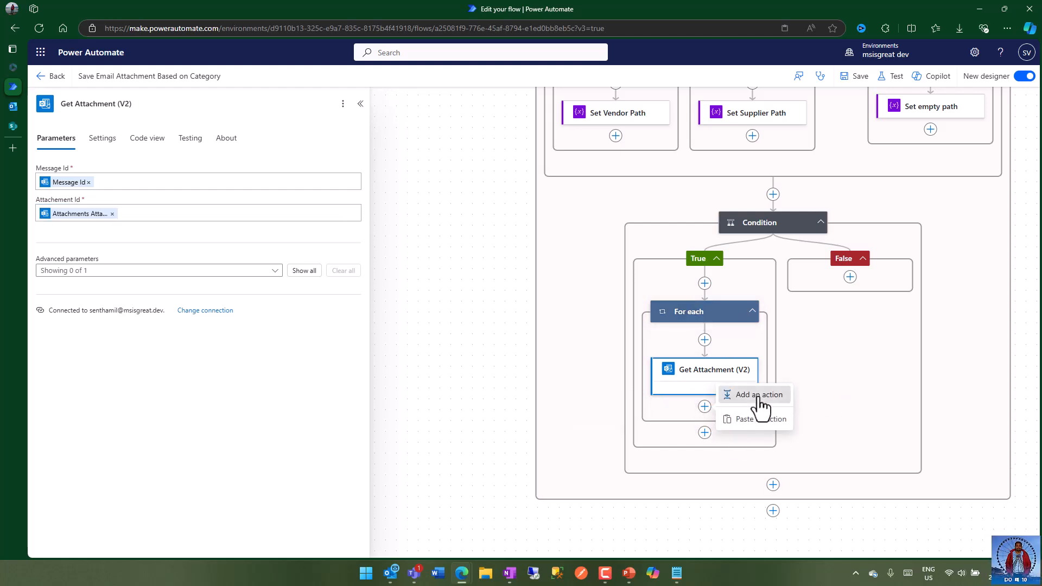
click(759, 395)
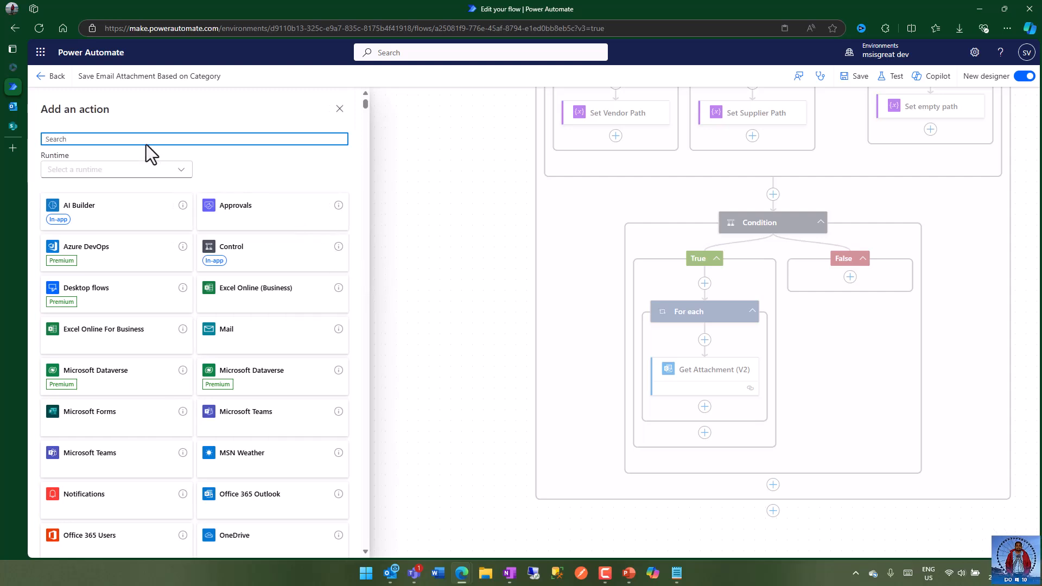
text(create)
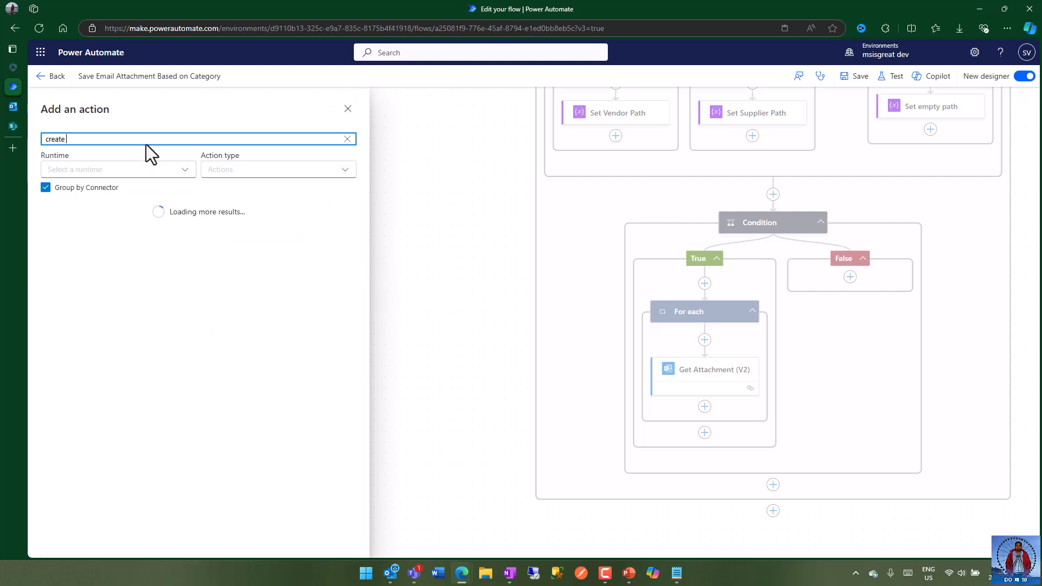
text( file)
click(97, 369)
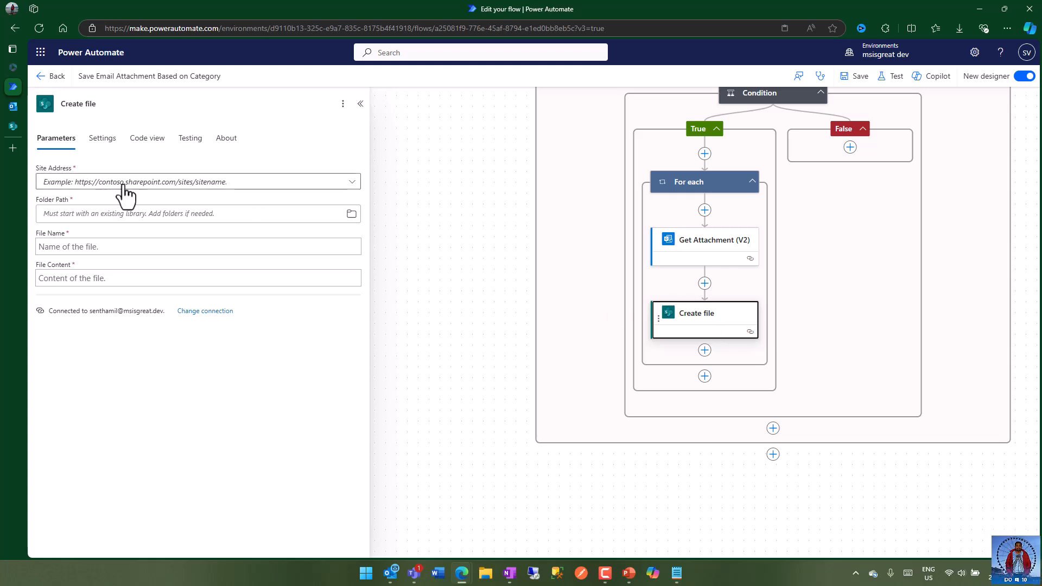
Set Create file's Site Address to the PowerPlatform site and its Folder Path to the Path variable.
click(96, 184)
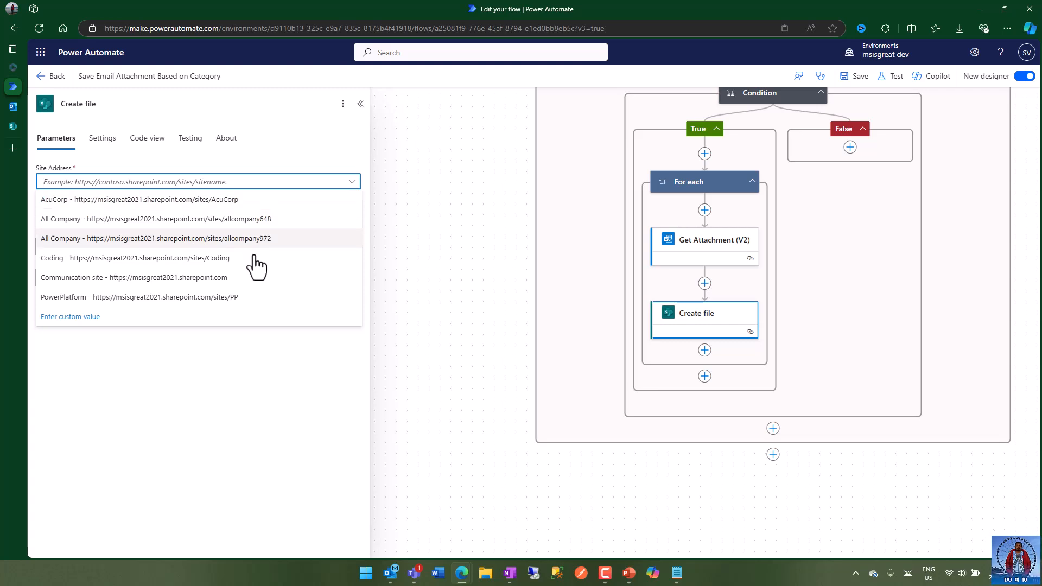
click(244, 298)
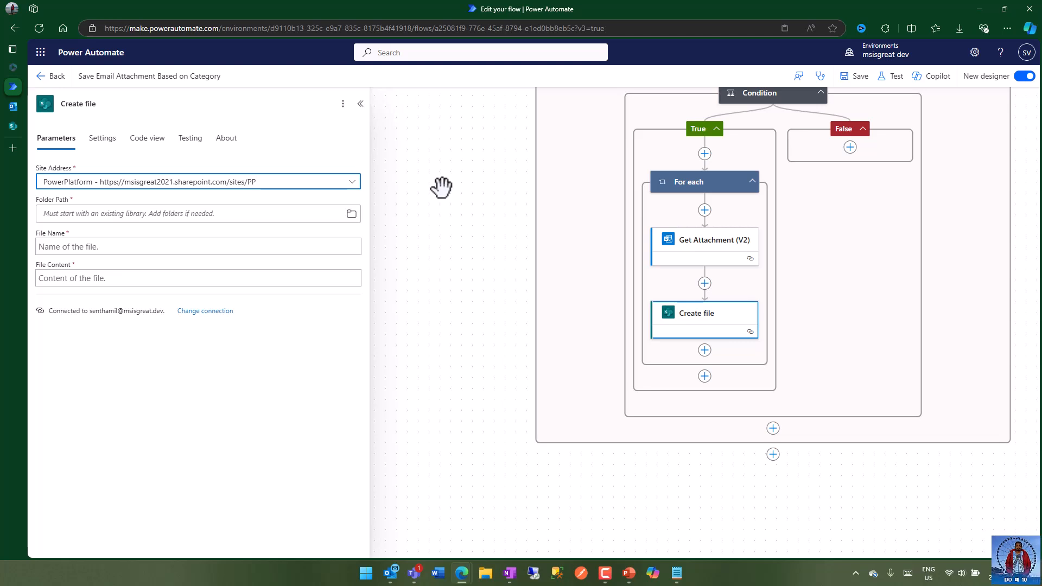
click(158, 214)
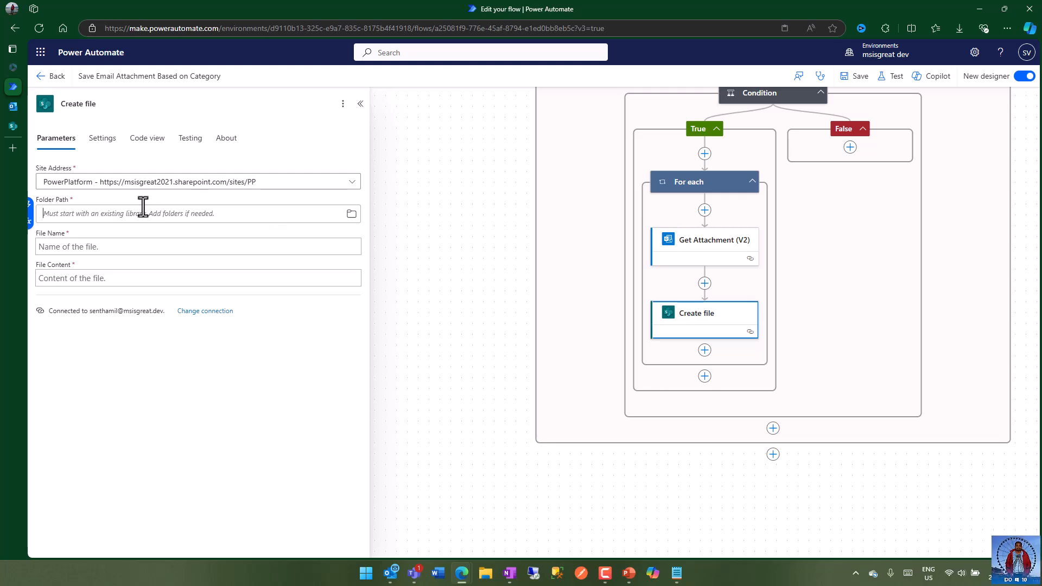
click(30, 205)
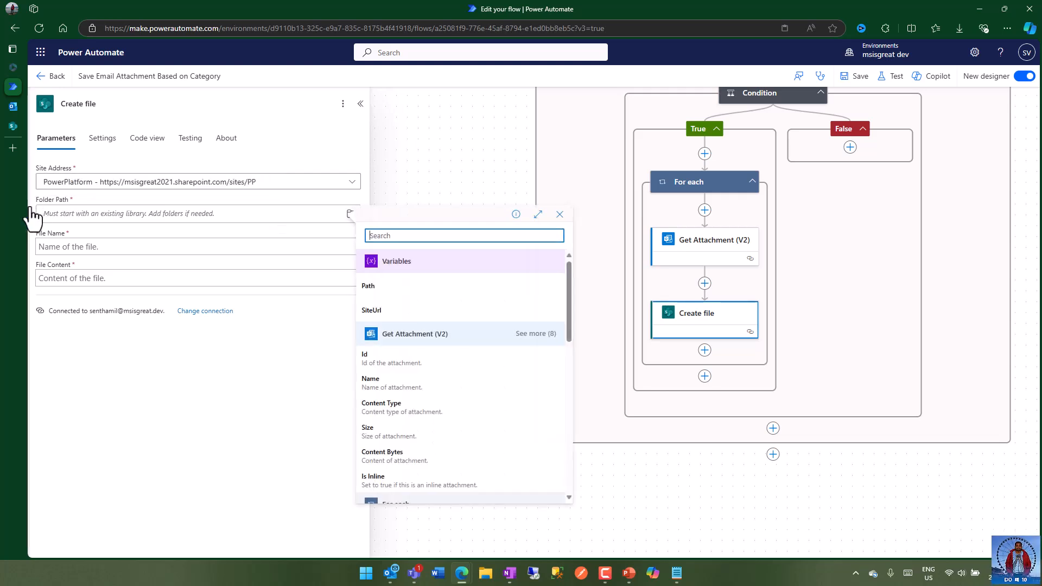
click(385, 289)
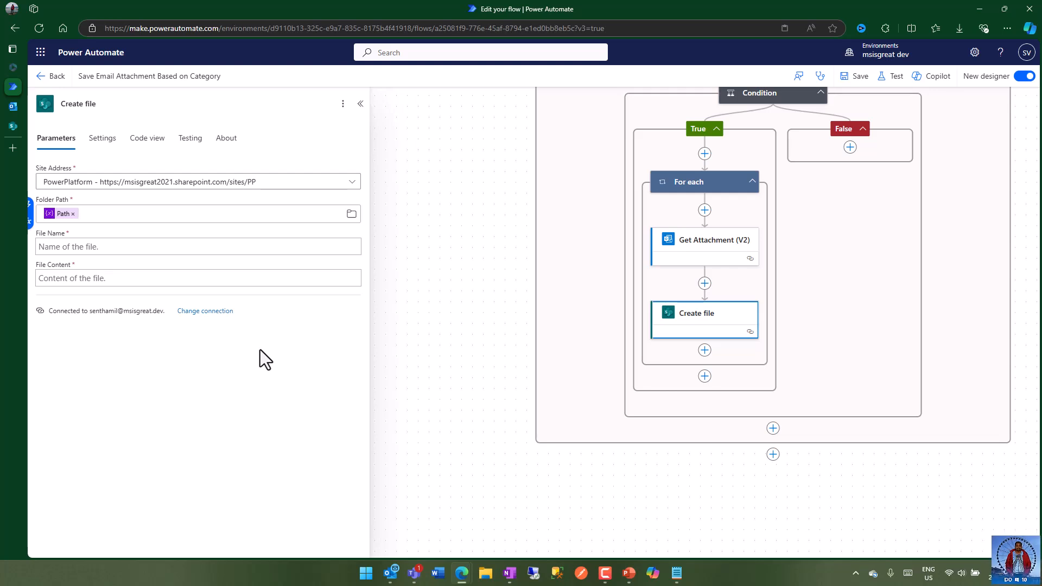
Set Create file's File Name to Name and its File Content to Content Bytes, both from Get Attachment (V2).
click(90, 247)
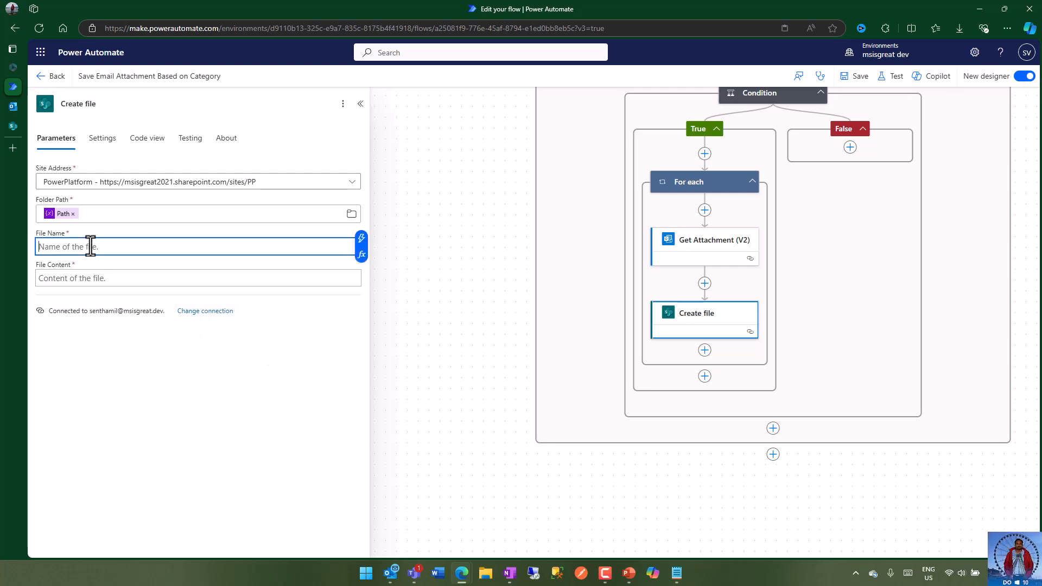
click(361, 238)
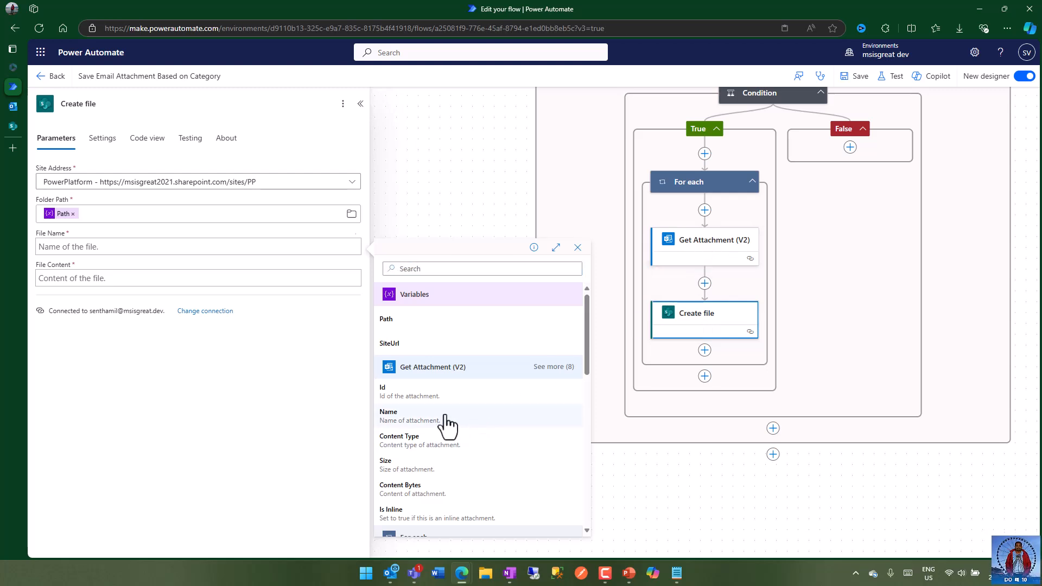
click(437, 415)
click(125, 276)
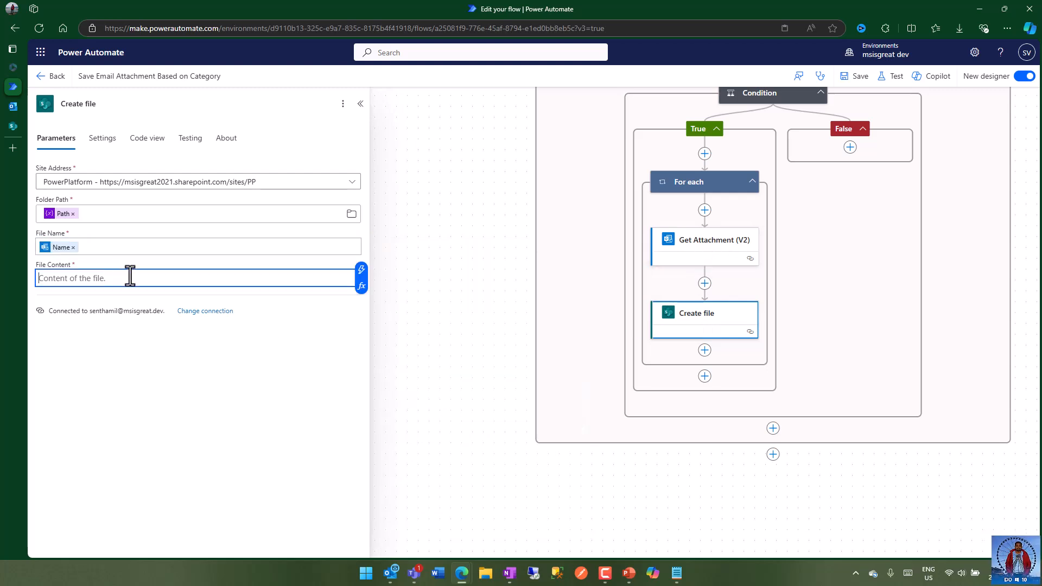
click(361, 270)
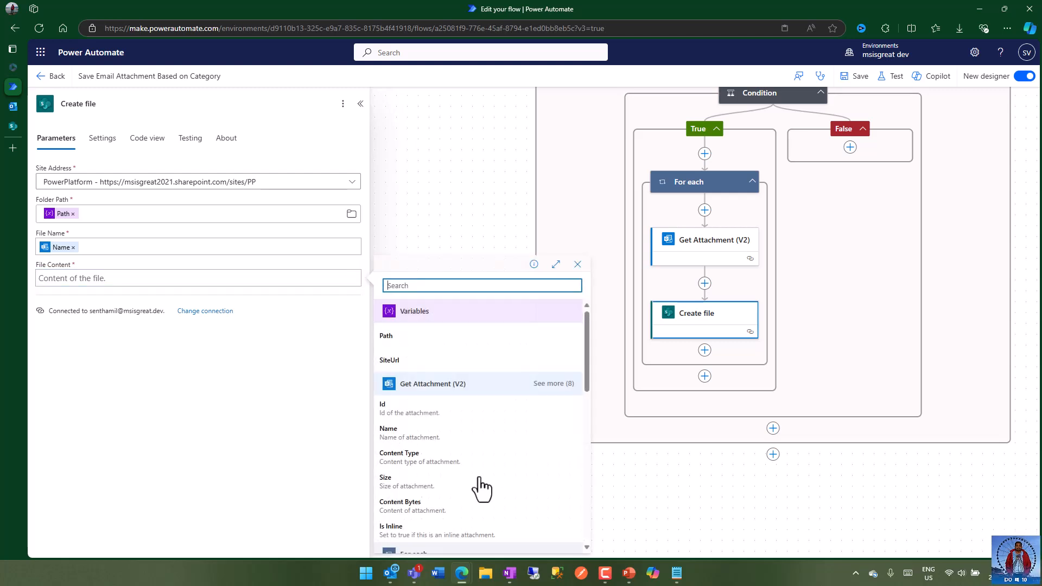
scroll(497, 460, down, 1)
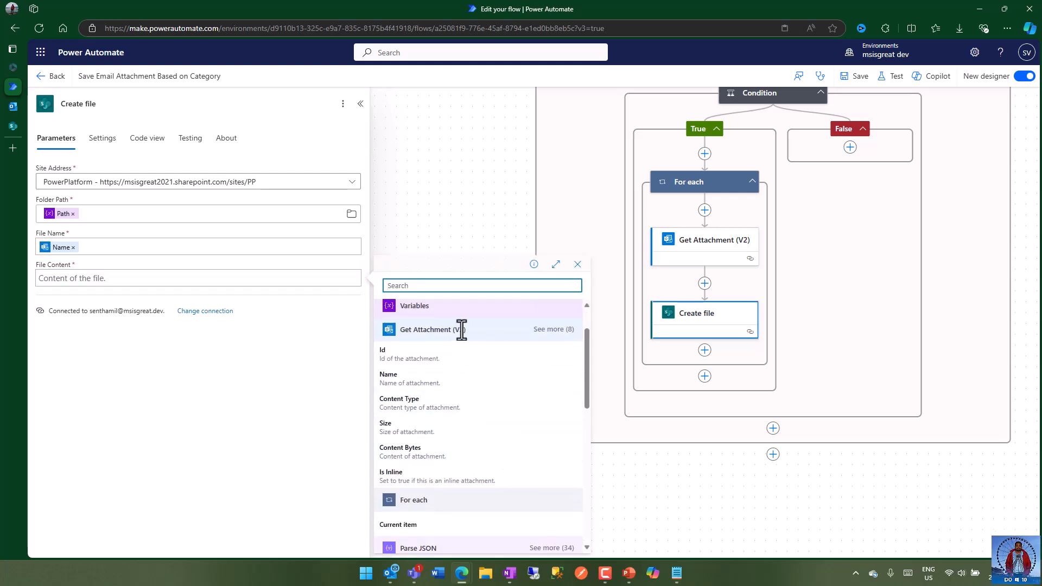
click(437, 466)
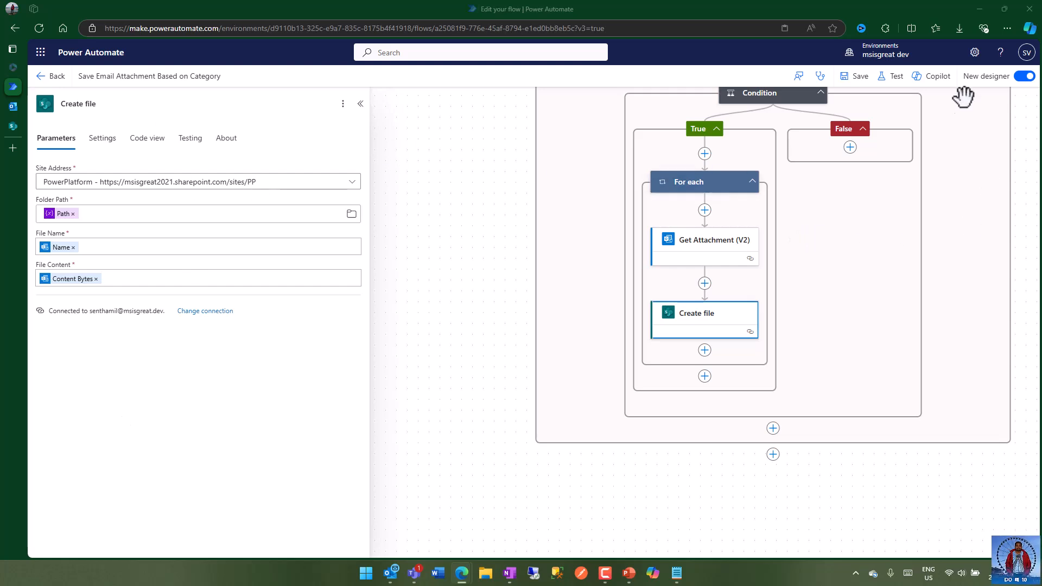
Save the flow, dismiss the notification and collapse the Create file settings.
click(855, 77)
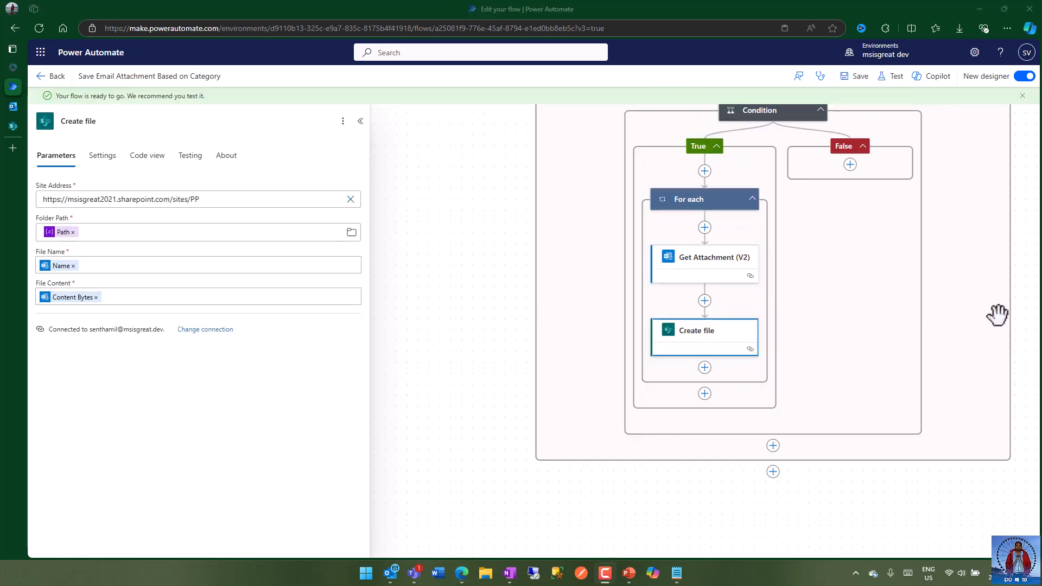
click(1021, 97)
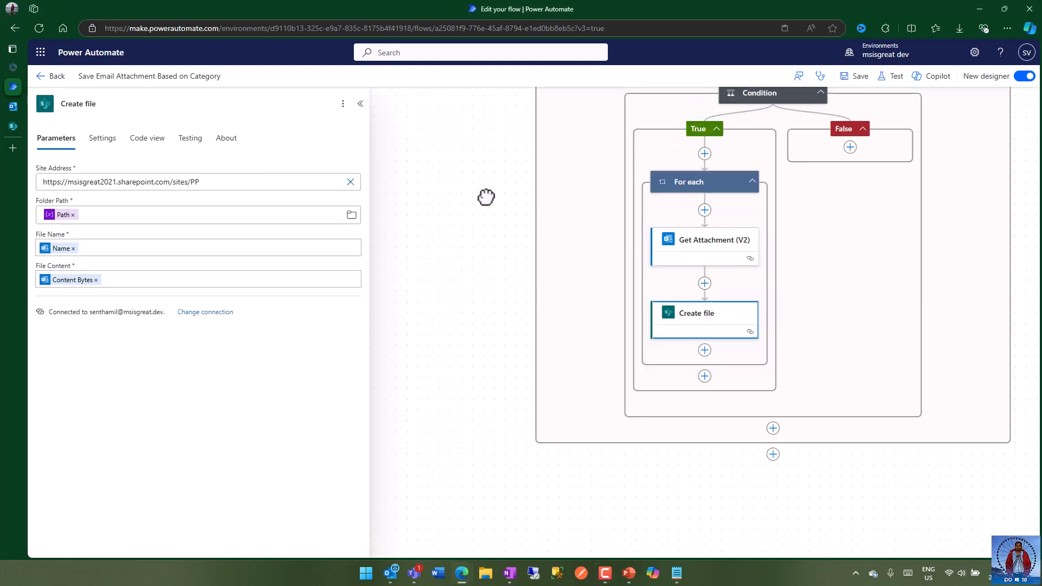
click(486, 195)
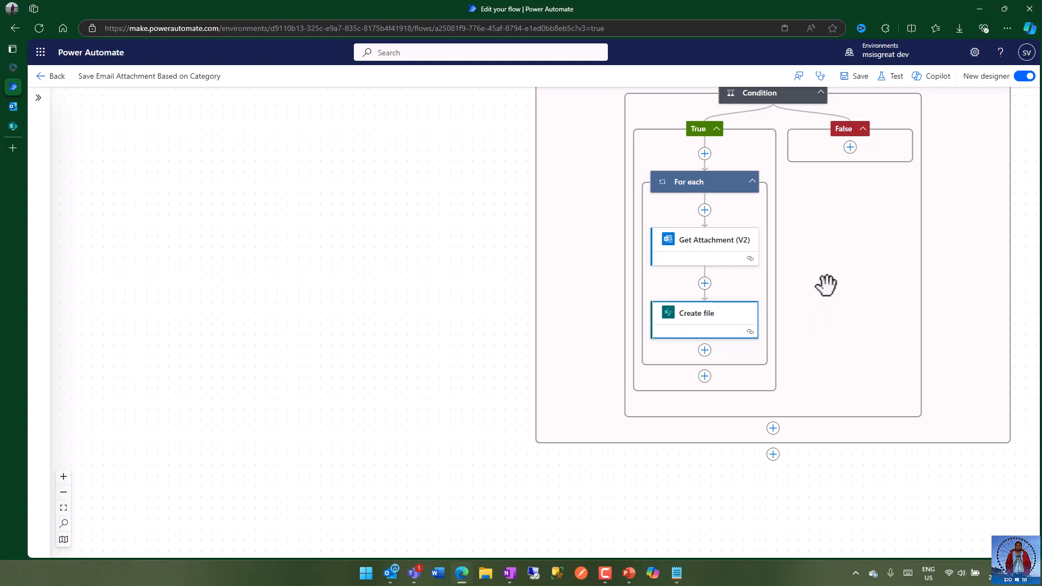
Review the flow's actions from the variables through Create file and return to the flow's details page.
scroll(847, 290, up, 2)
scroll(855, 292, up, 5)
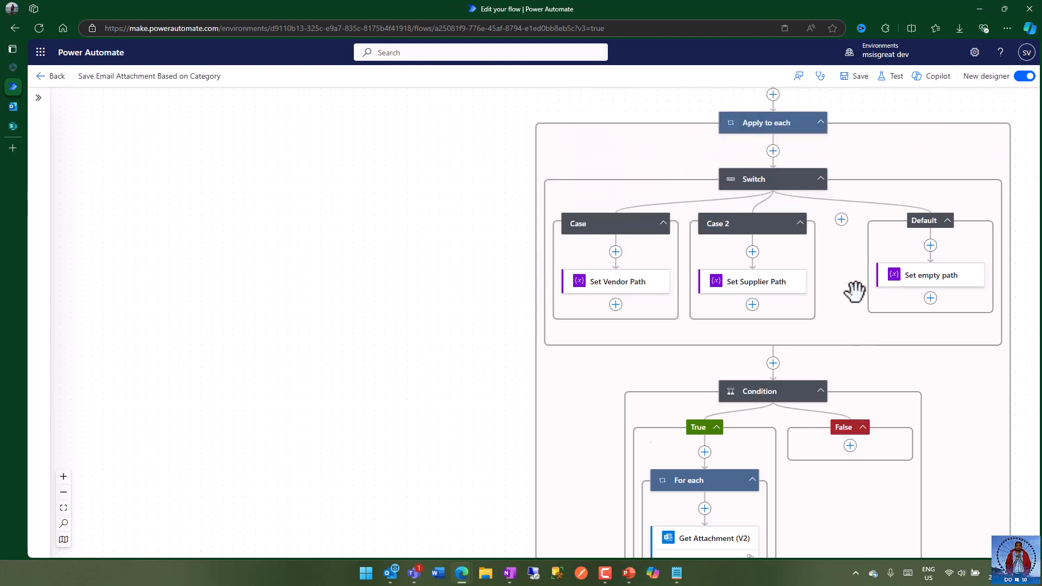
scroll(854, 269, up, 3)
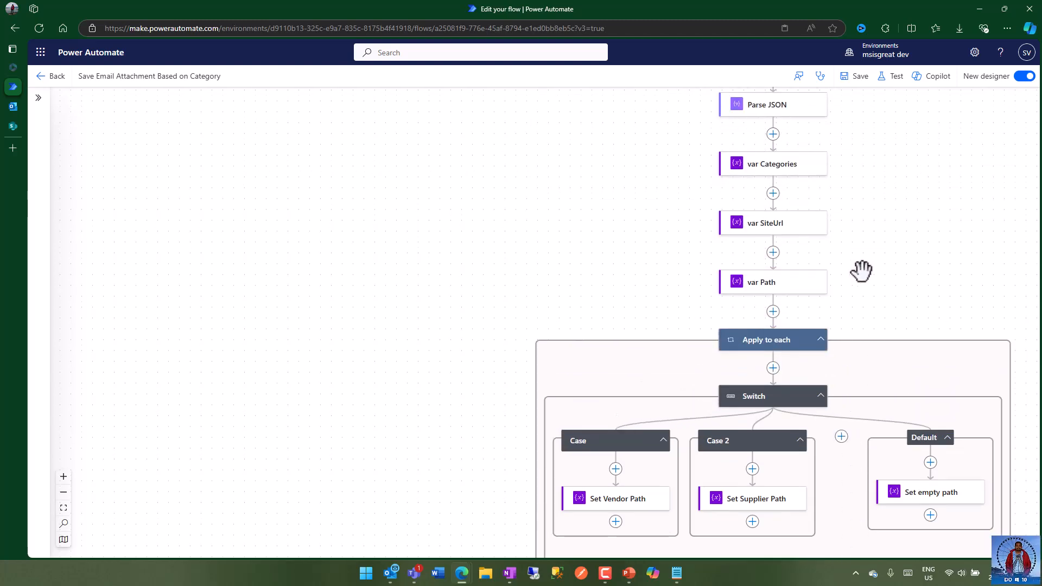
scroll(865, 272, down, 8)
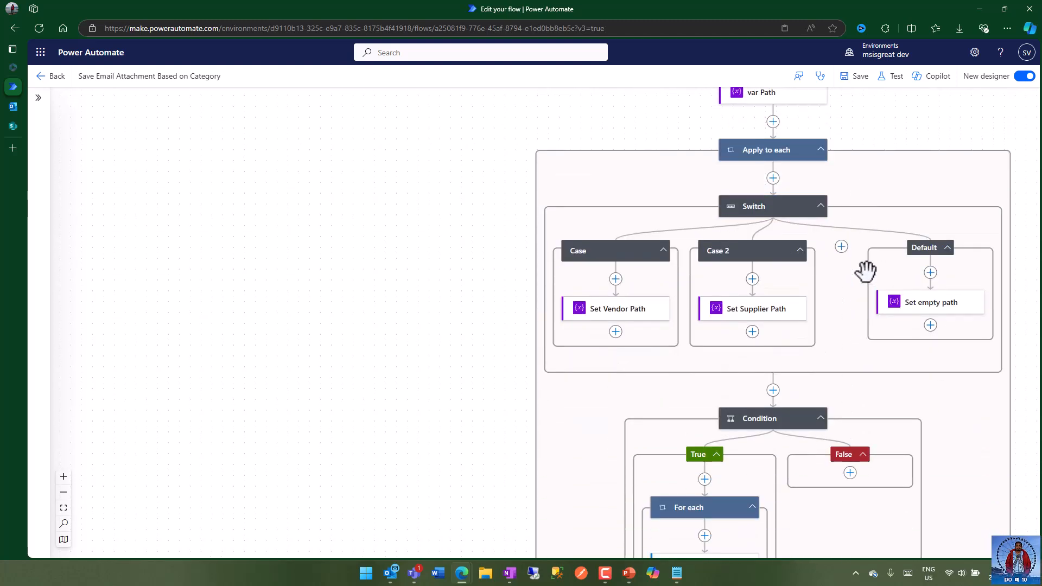
scroll(865, 272, down, 1)
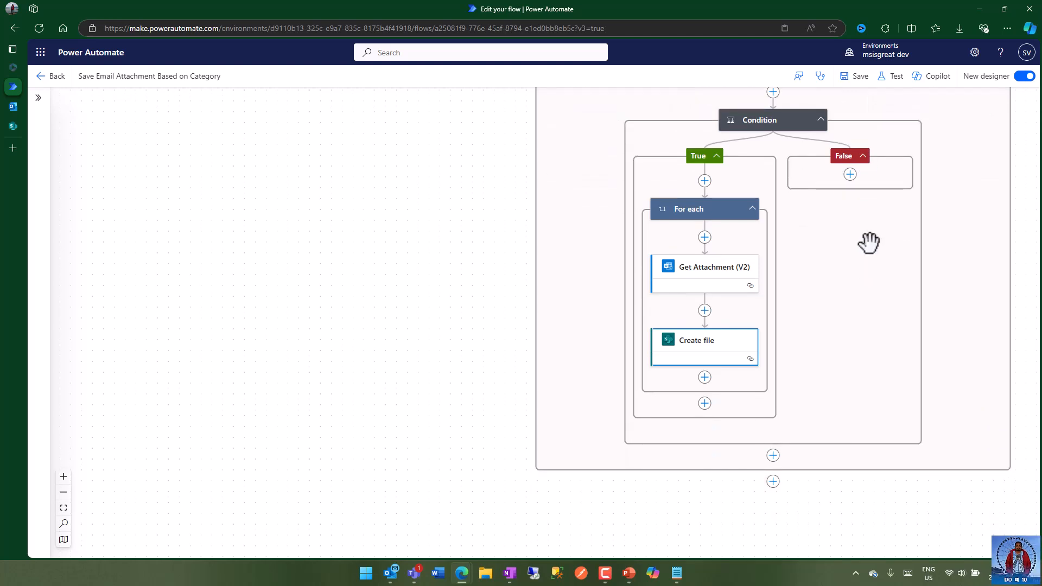
click(43, 77)
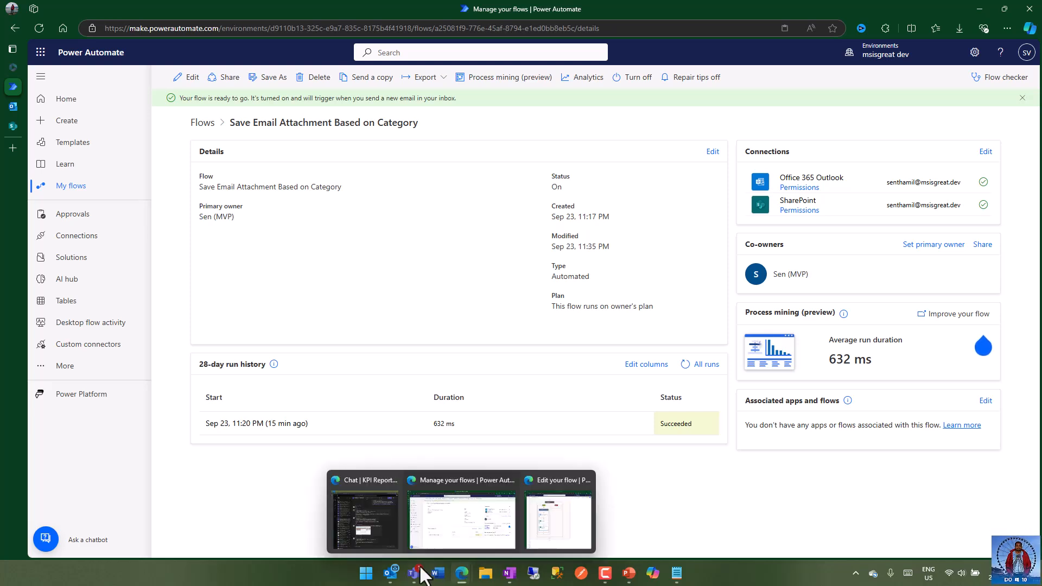
Switch to the Outlook desktop message and send the forwarded supplier reports email with the Solution Overview.pptx attachment.
mouse_move(385, 571)
click(446, 524)
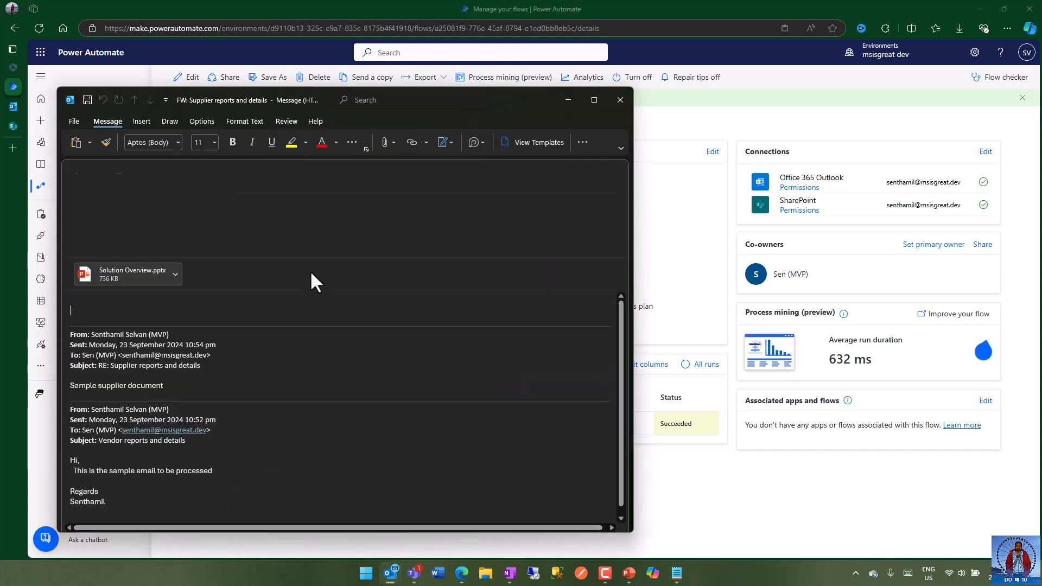
drag(512, 100, 711, 123)
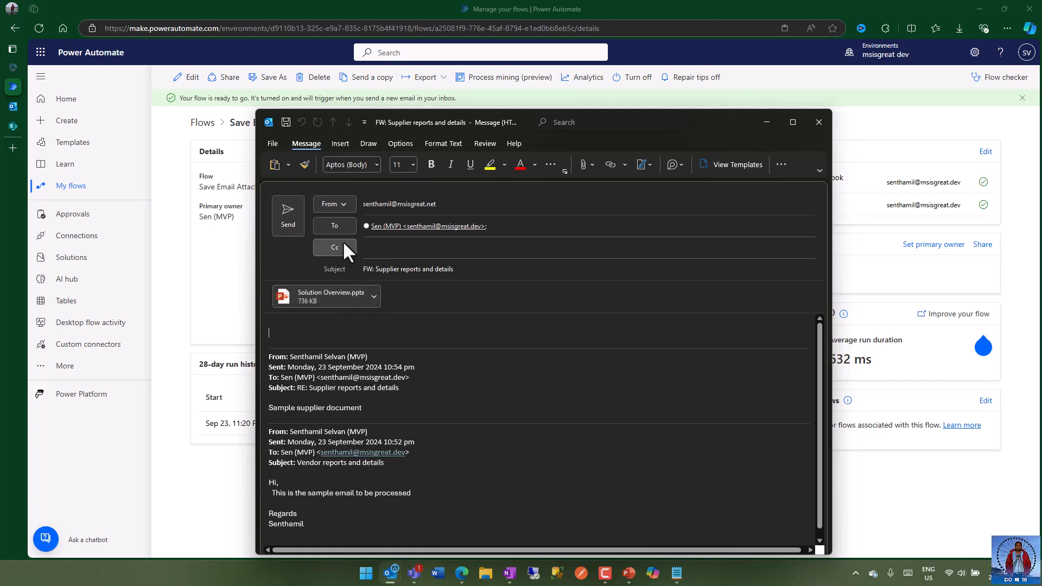
click(287, 220)
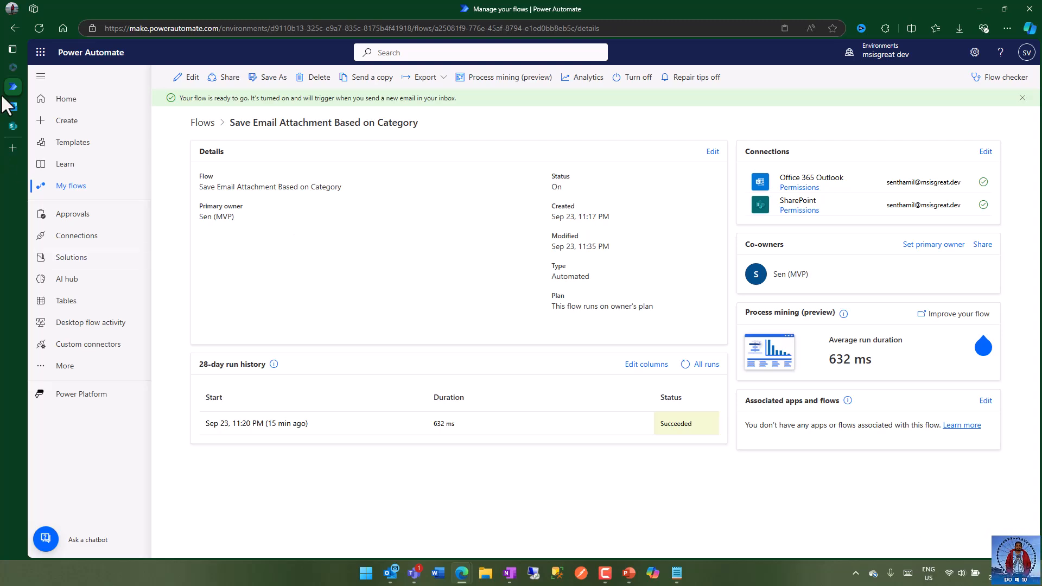
Switch to Outlook on the web and open the received "FW: Supplier reports and details" email to check its category.
click(17, 106)
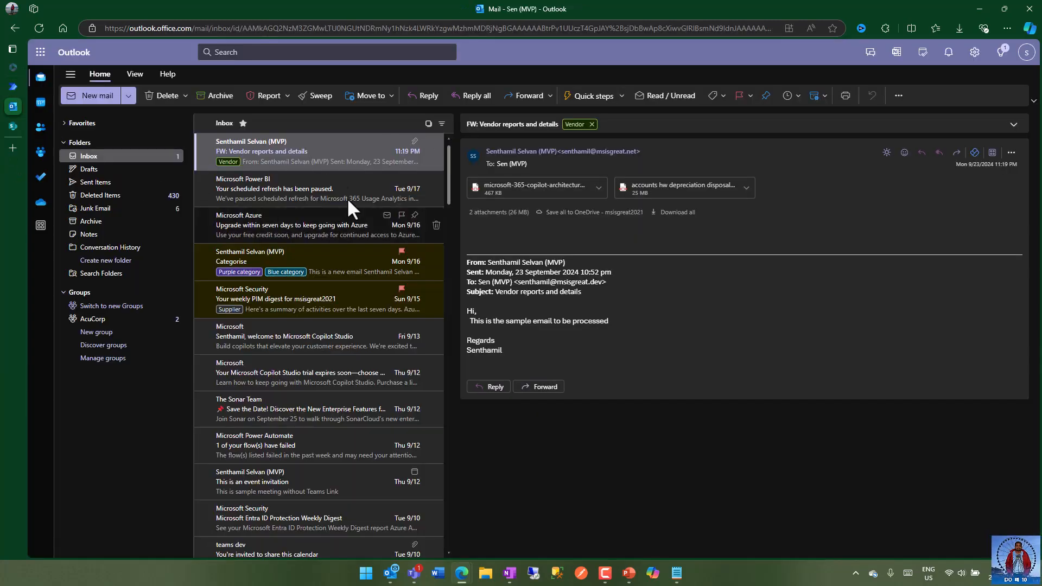
click(270, 189)
click(299, 154)
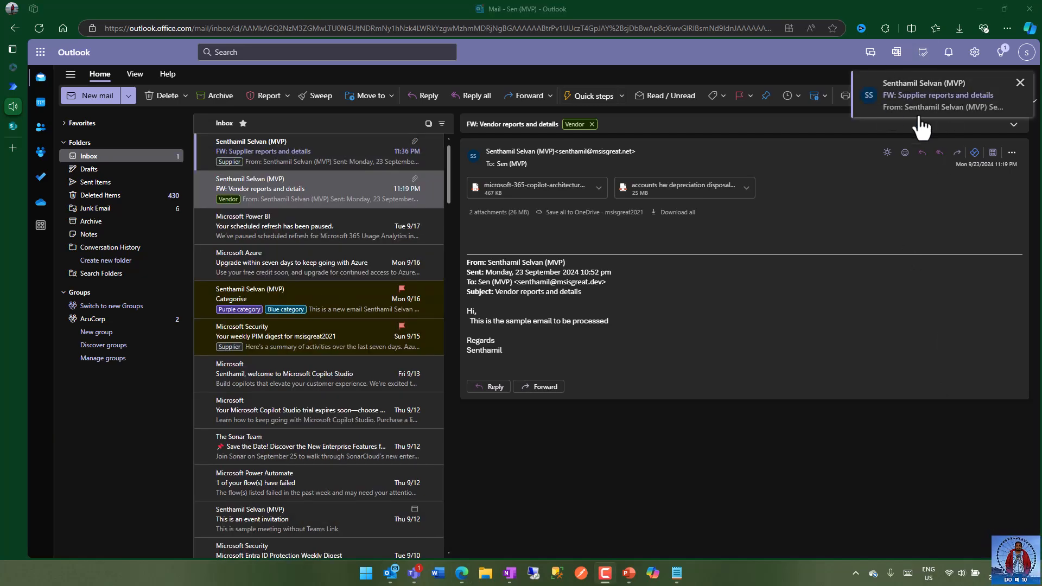
click(223, 164)
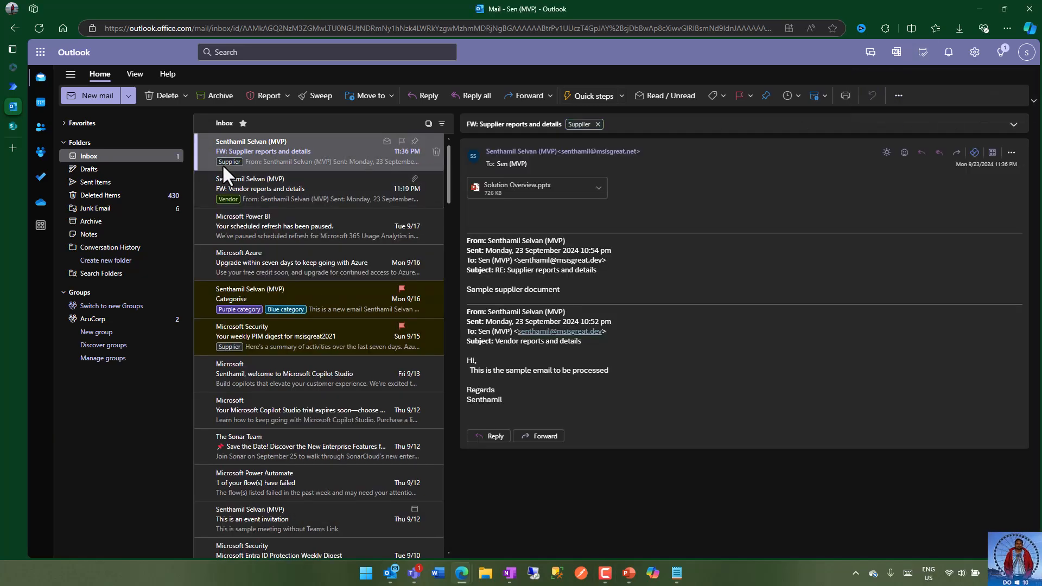
Return to the flow's details page in Power Automate and refresh the run history until the new run finishes.
click(11, 86)
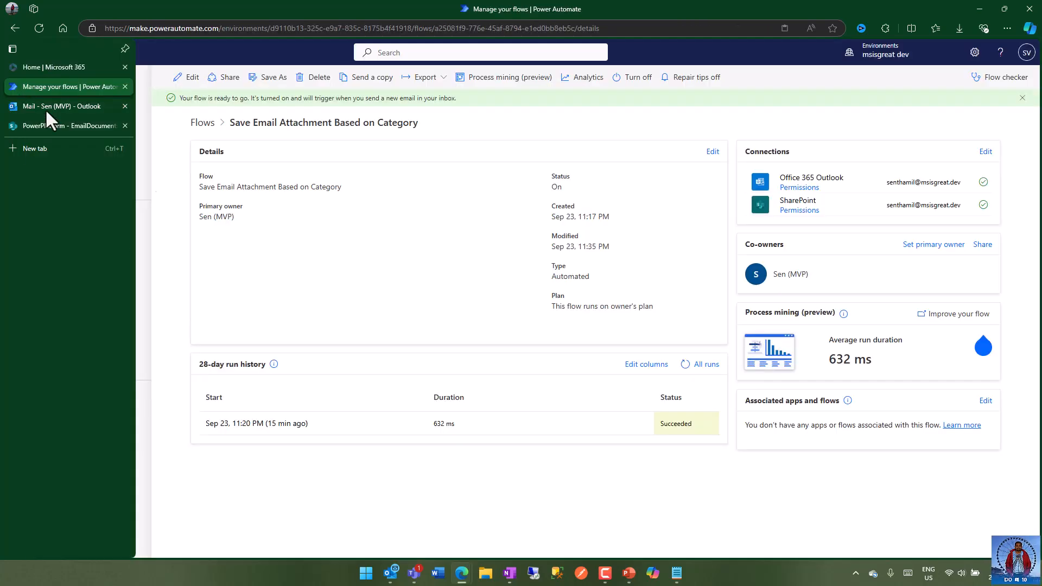
click(685, 371)
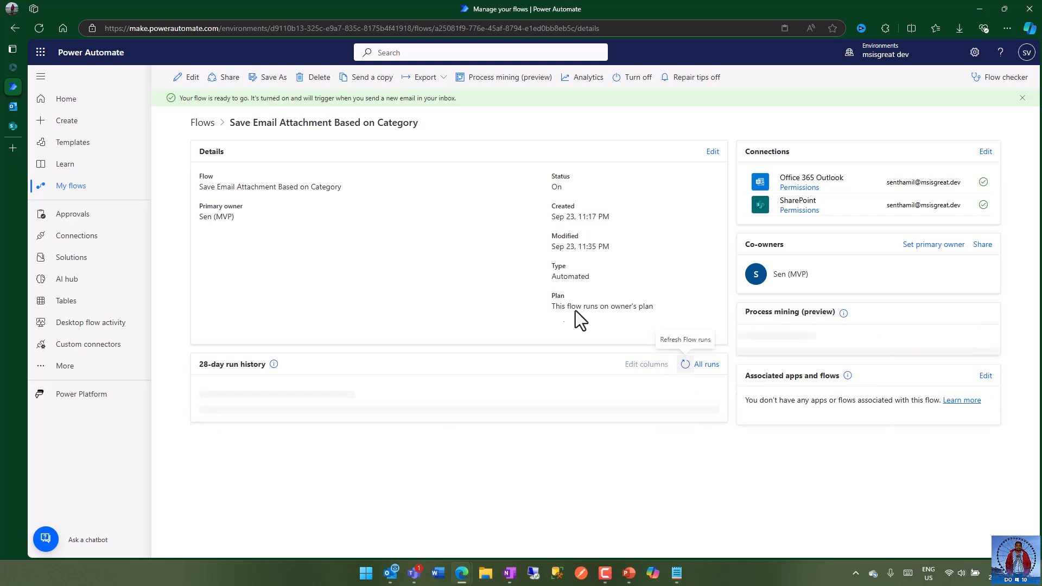
click(685, 372)
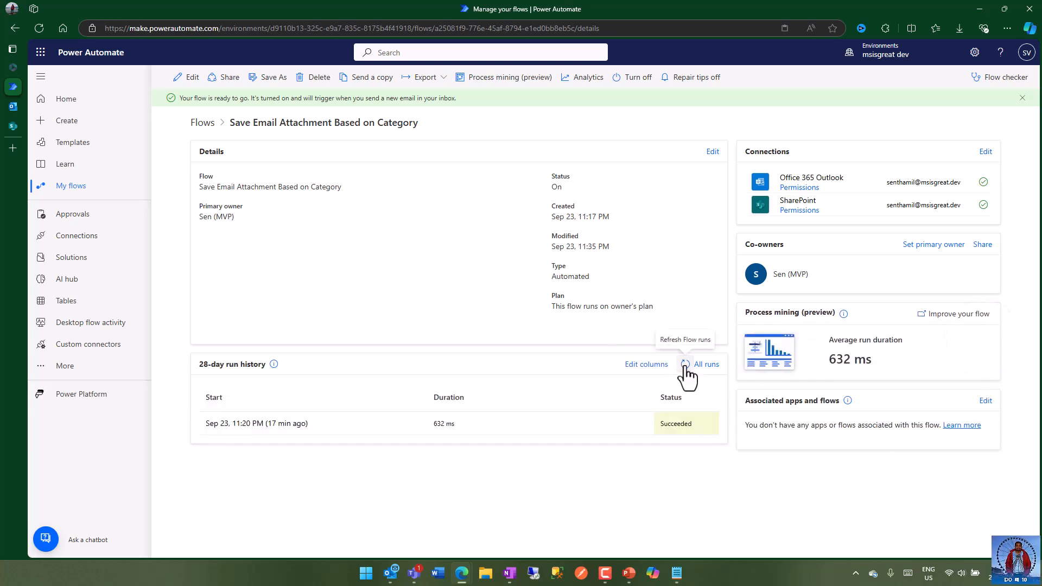
click(686, 371)
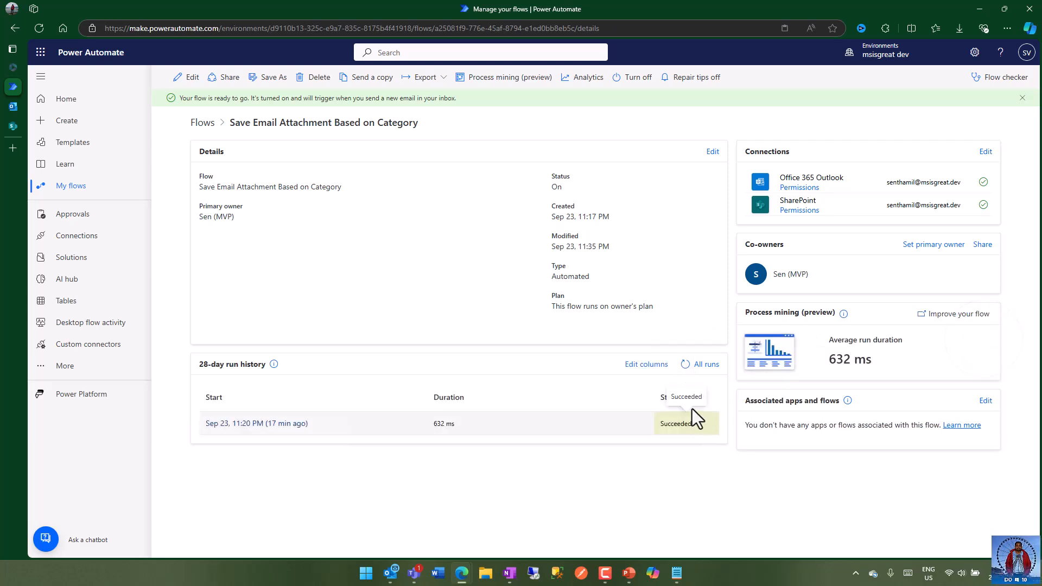
click(685, 367)
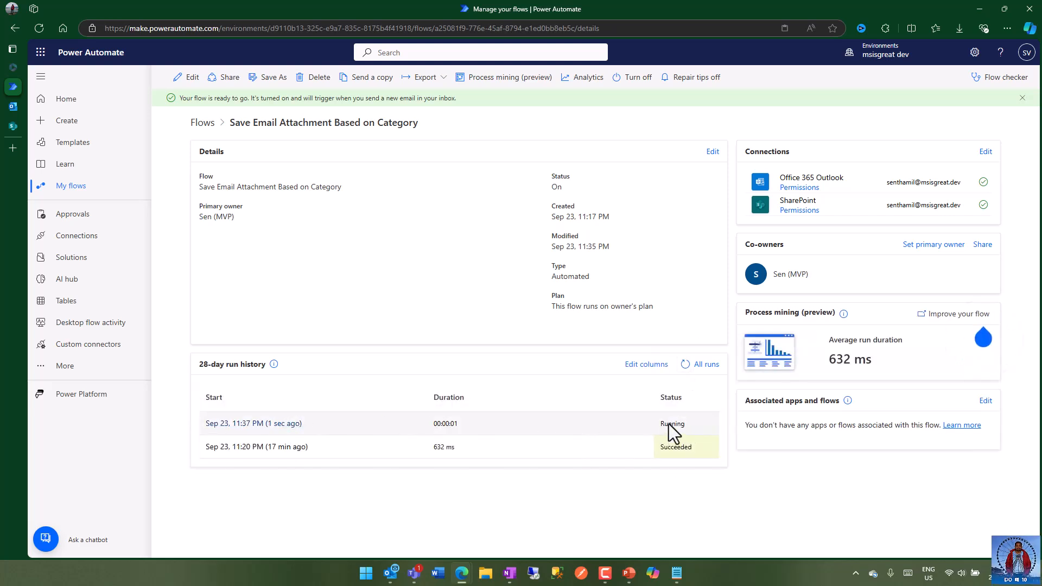
click(686, 364)
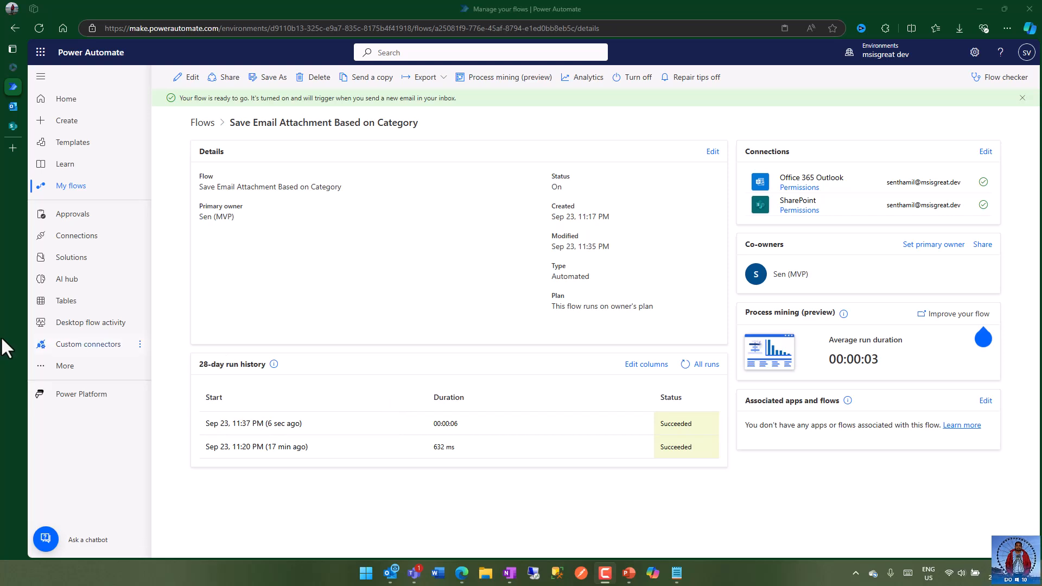
Switch to the EmailDocuments library in SharePoint and check the Supplier Reports folder for the saved attachment.
mouse_move(27, 174)
click(24, 127)
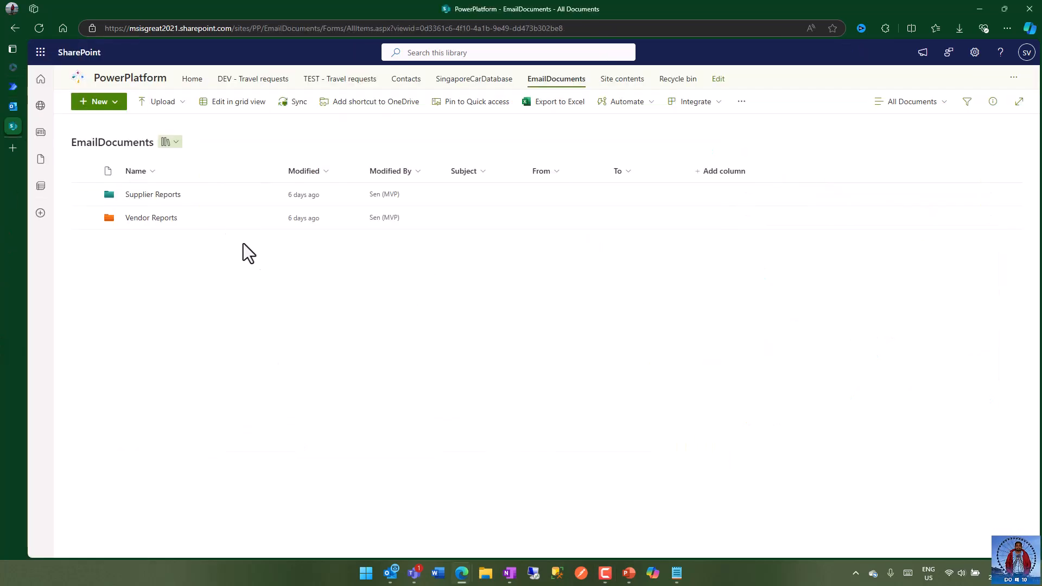
click(154, 194)
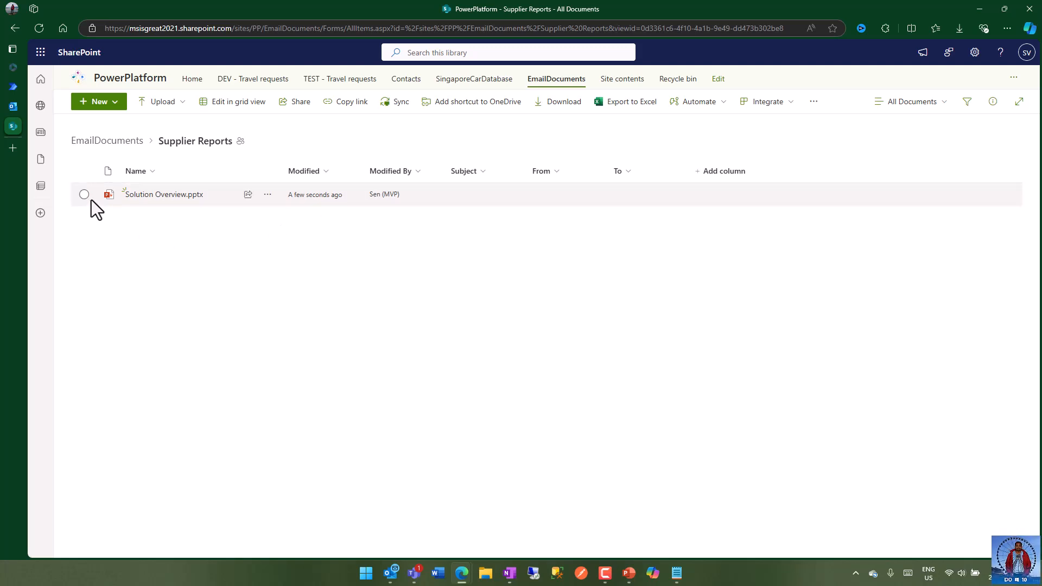
mouse_move(157, 199)
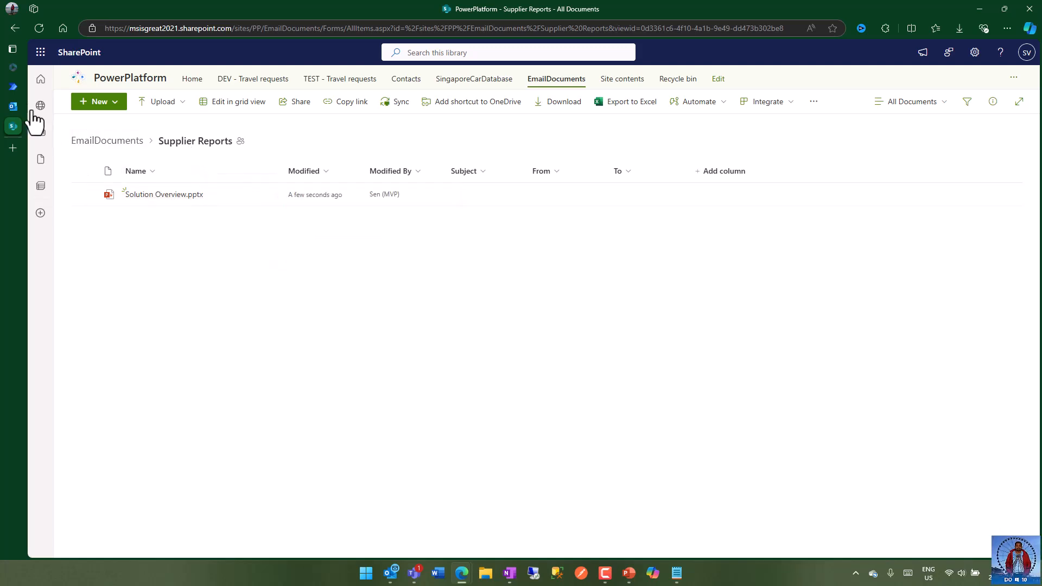
Switch back to Power Automate, open the latest run without Copilot and inspect the category passed into Apply to each.
click(49, 85)
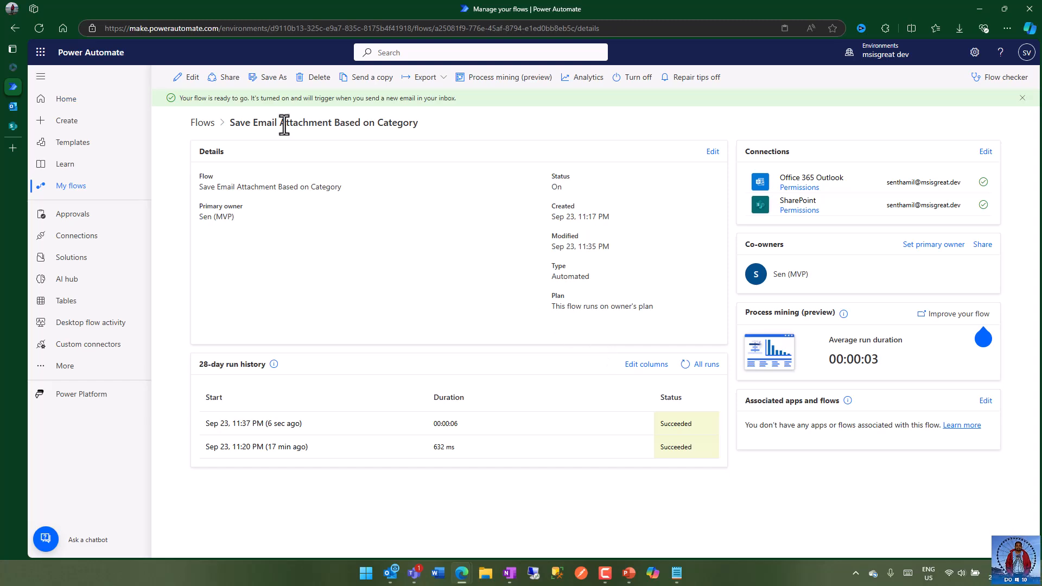
click(271, 427)
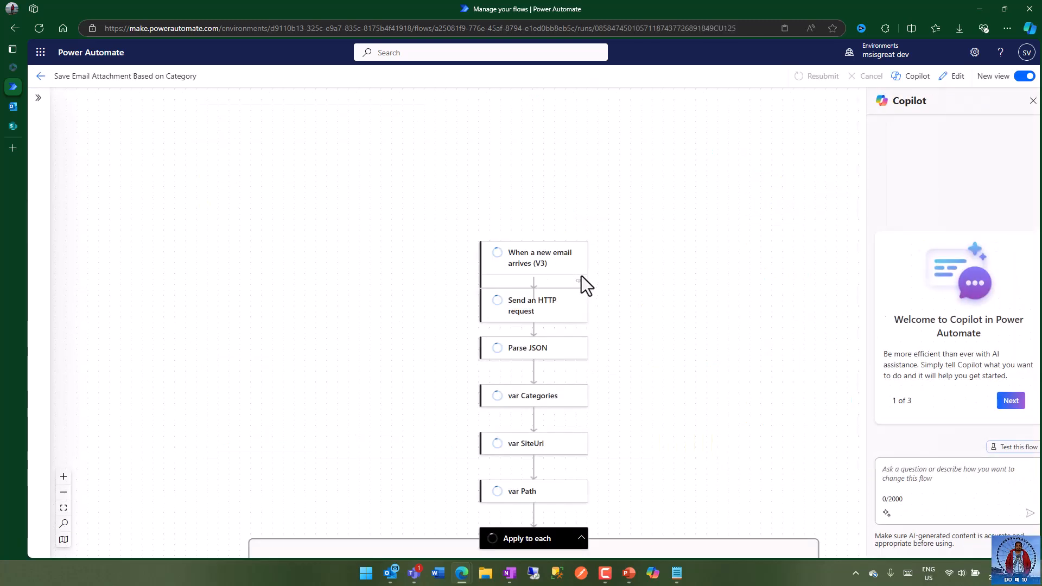
click(1022, 119)
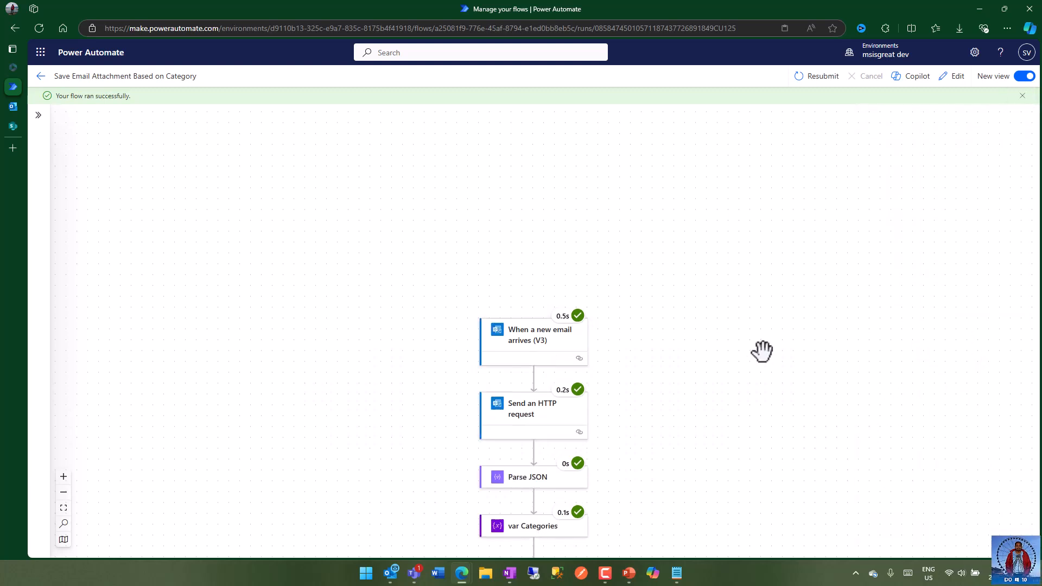
scroll(760, 351, down, 2)
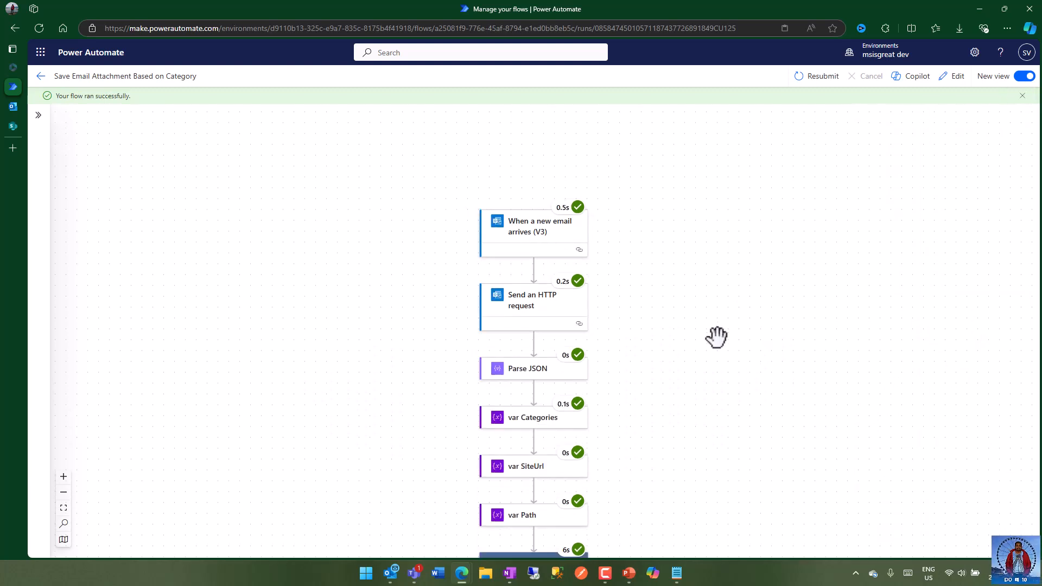
scroll(716, 337, down, 2)
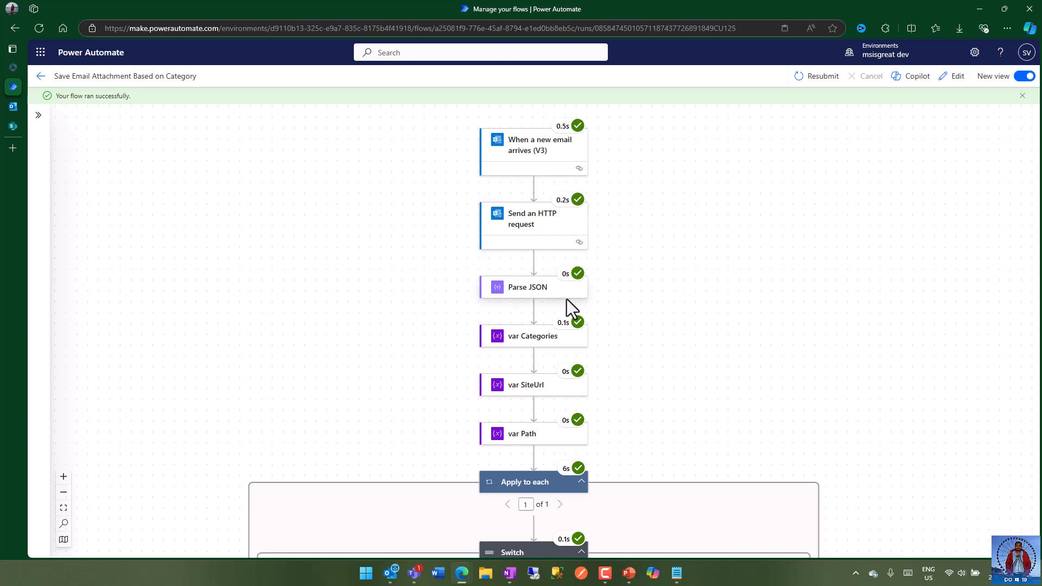
scroll(687, 337, down, 1)
scroll(688, 337, down, 2)
click(546, 325)
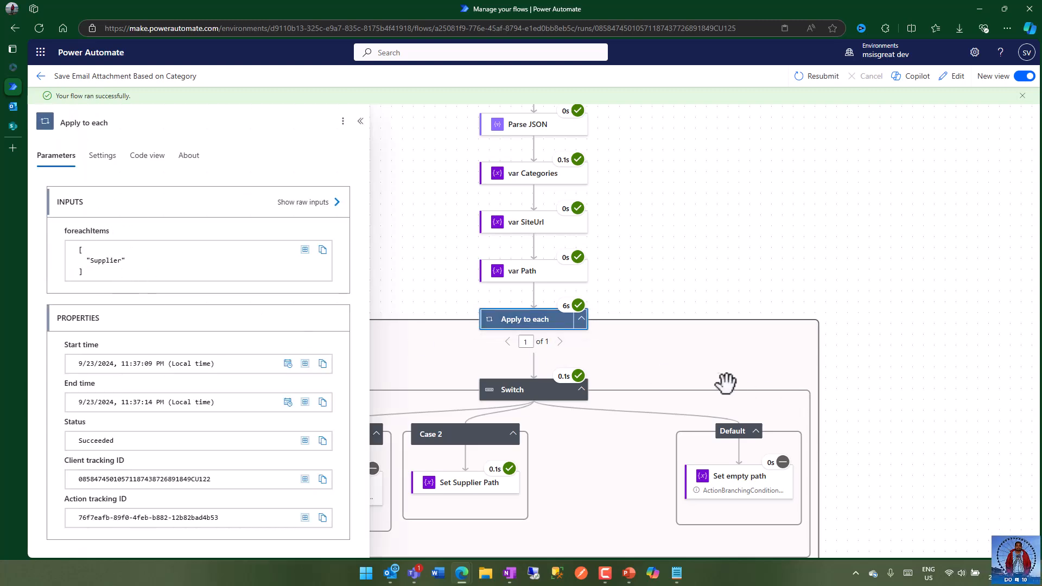
click(737, 290)
Examine the run's Switch and Condition branches and the outputs of Create file, then close its details.
scroll(792, 346, down, 1)
scroll(797, 355, down, 2)
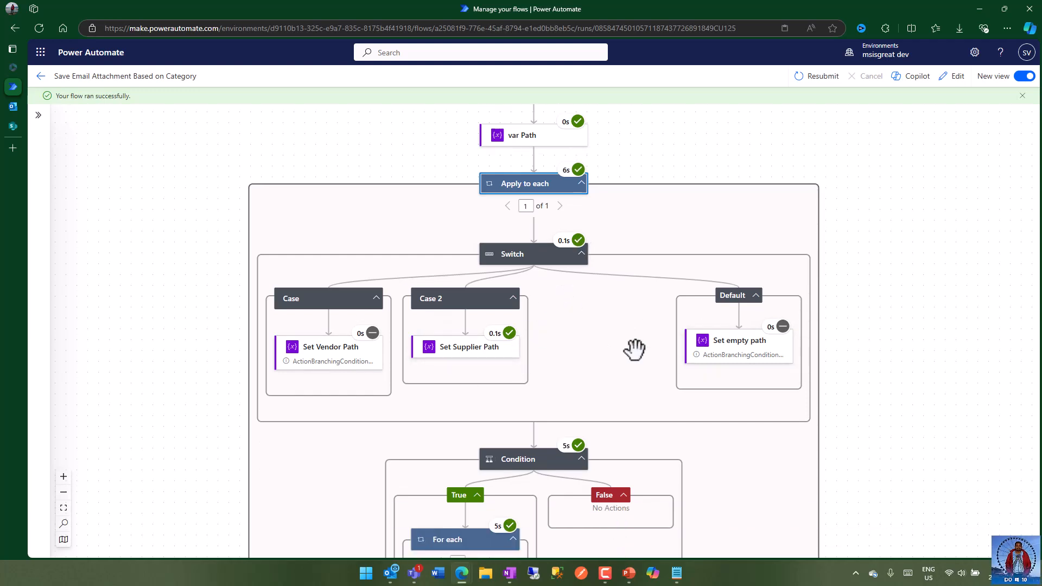
scroll(633, 349, down, 3)
scroll(641, 348, down, 2)
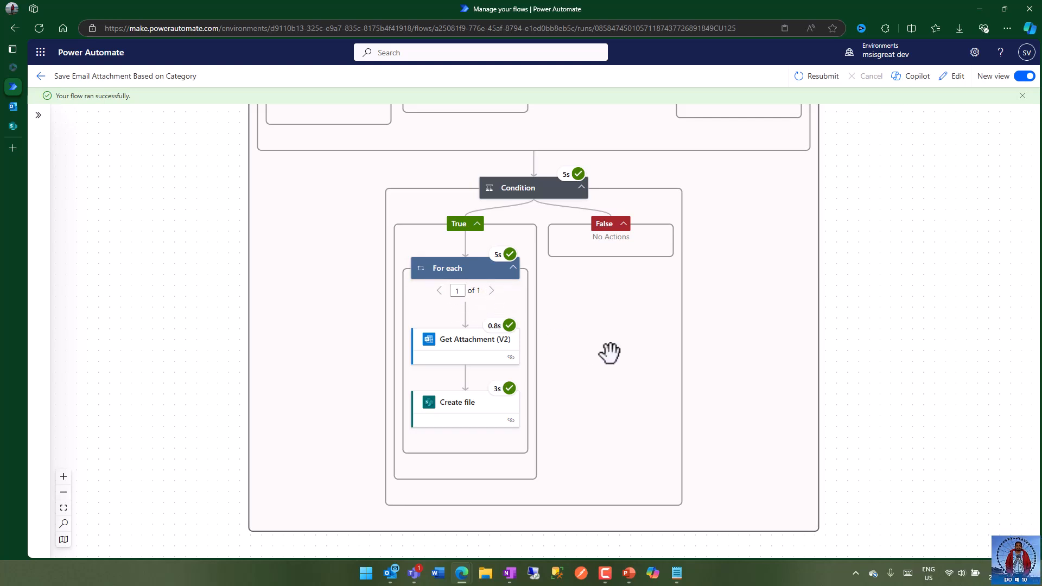
scroll(609, 352, down, 1)
click(465, 387)
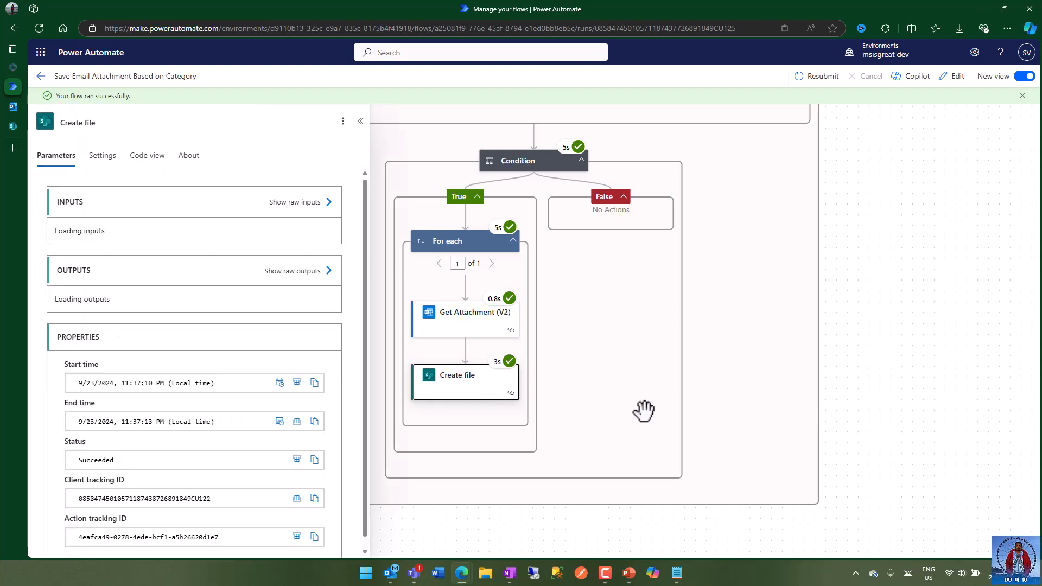
scroll(251, 295, down, 5)
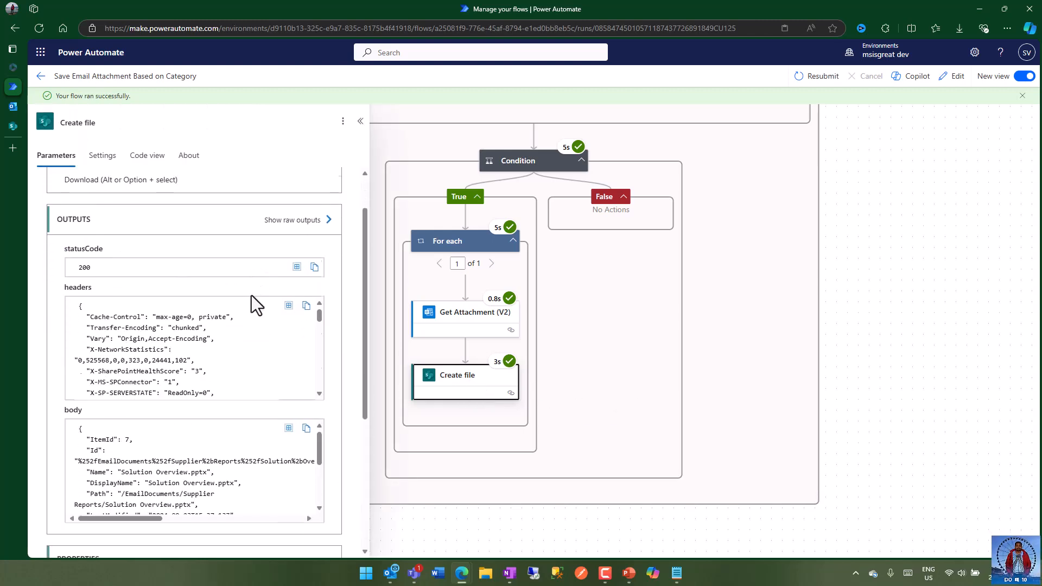
click(738, 292)
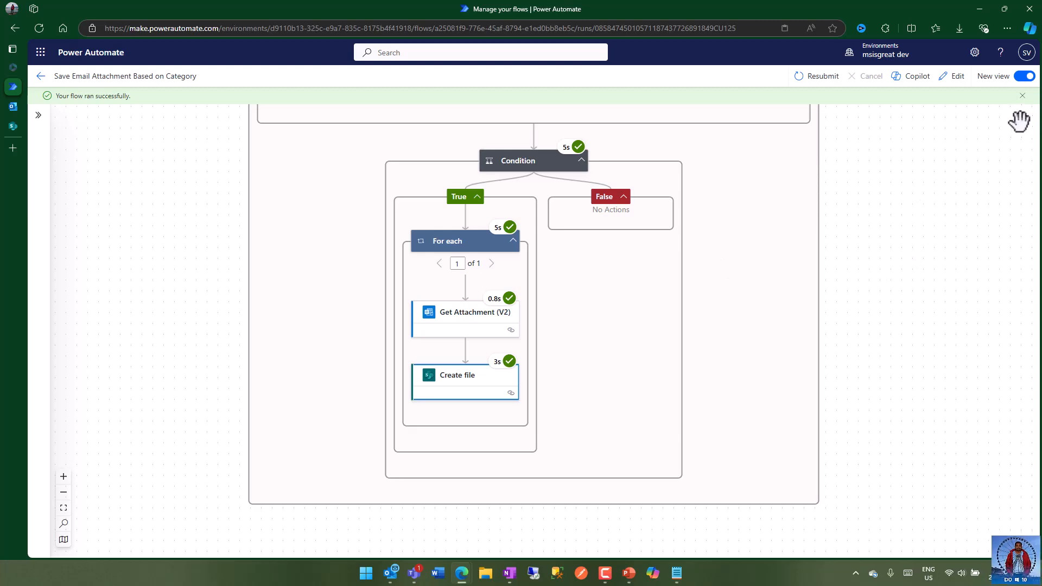
Dismiss the run notification, return to the flow's details page and open the flow for editing.
click(1022, 96)
scroll(114, 128, up, 6)
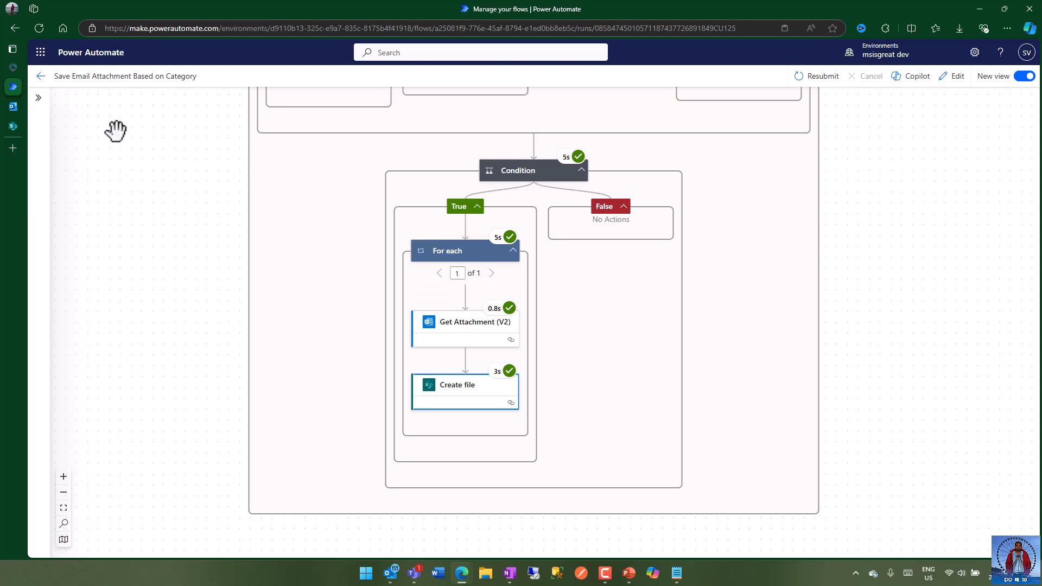
scroll(116, 130, up, 6)
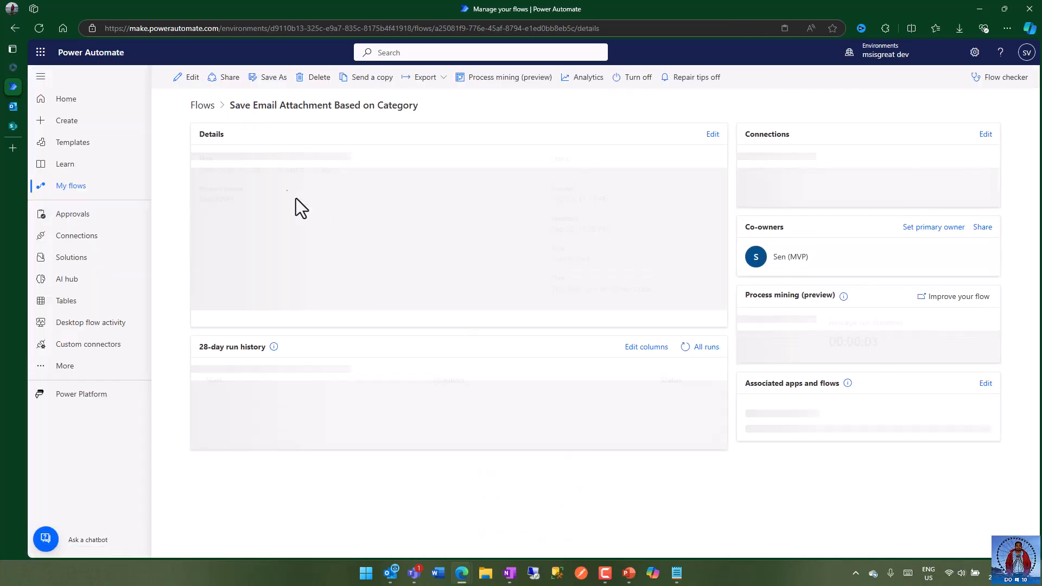
click(187, 77)
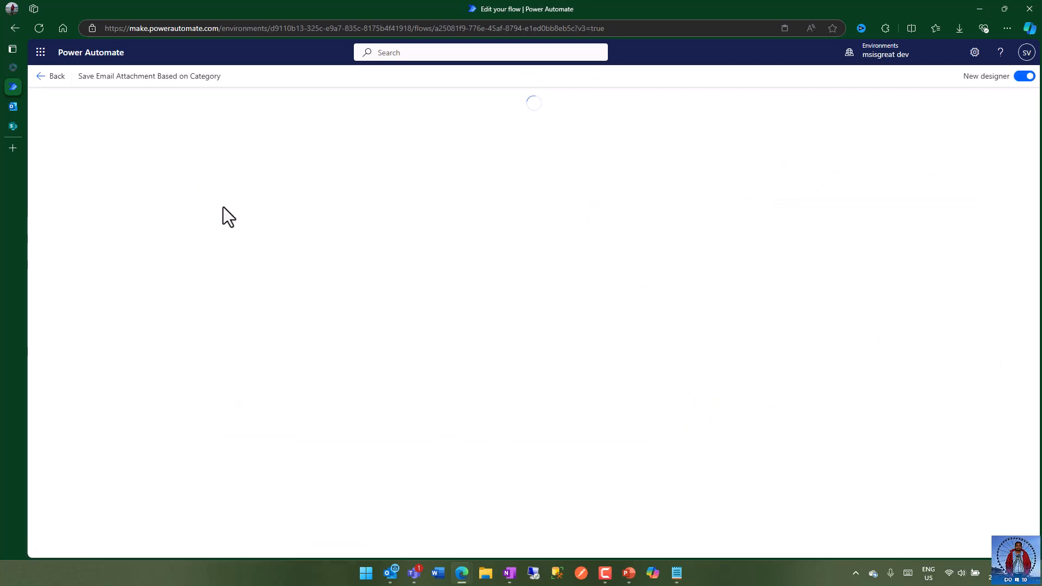
Switch to SharePoint and select Solution Overview.pptx in Supplier Reports to check its Subject, From and To columns.
click(5, 126)
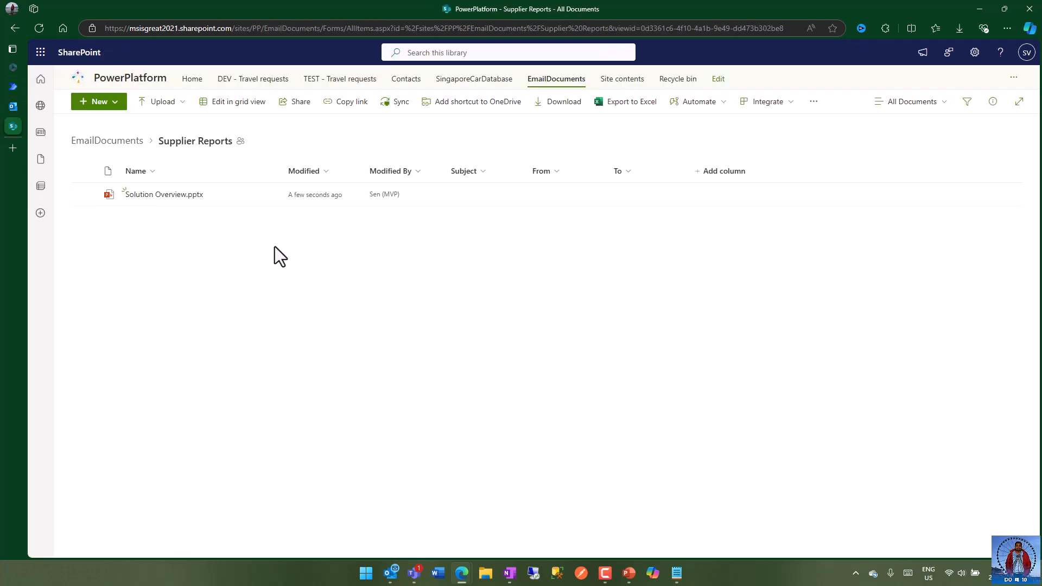
click(223, 201)
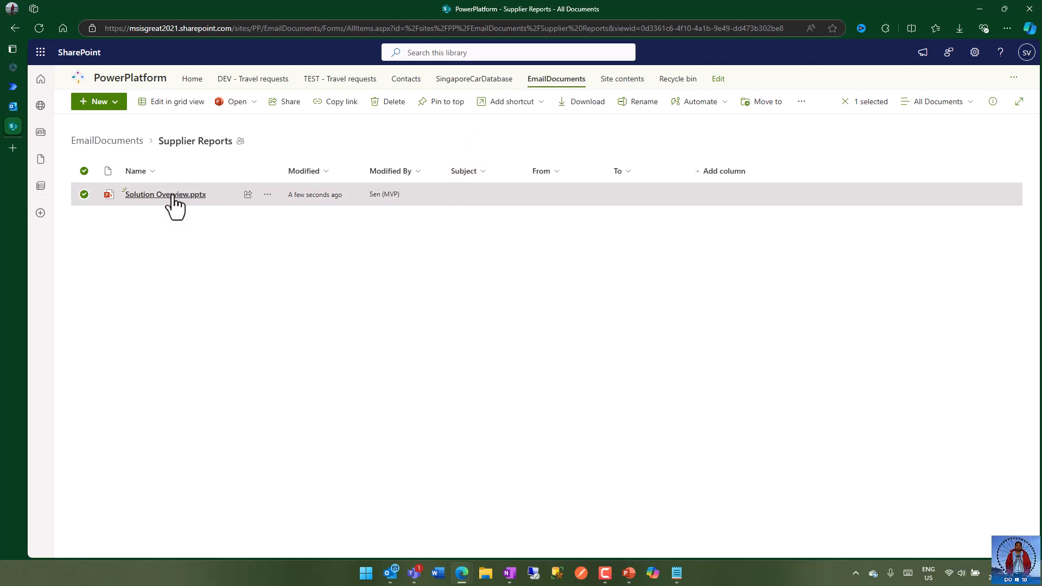
mouse_move(175, 199)
Switch to Power Automate and add SharePoint's Update file properties action after Create file inside the For each loop.
mouse_move(19, 102)
click(40, 88)
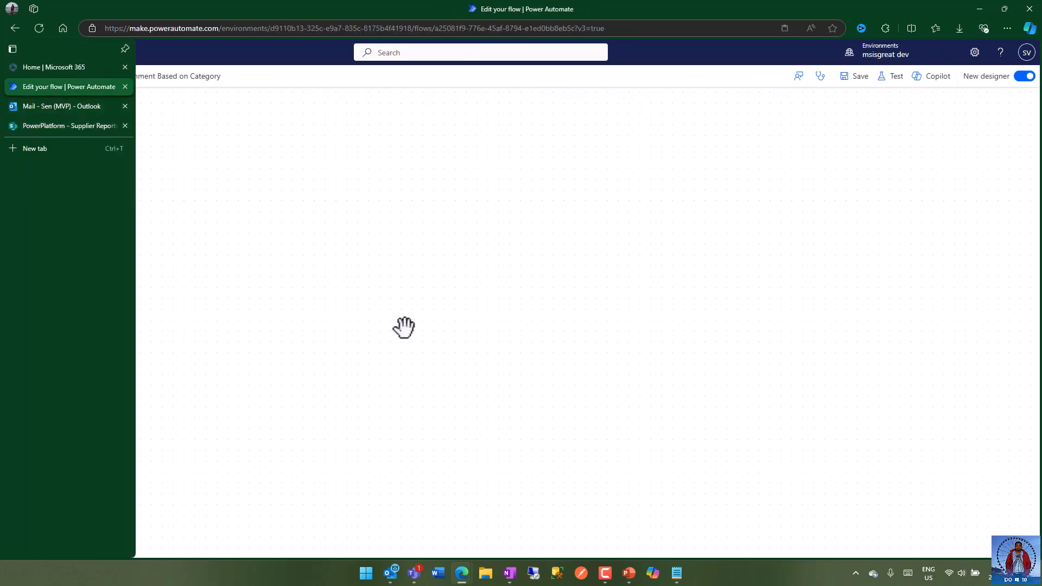
scroll(716, 418, down, 8)
scroll(716, 418, down, 10)
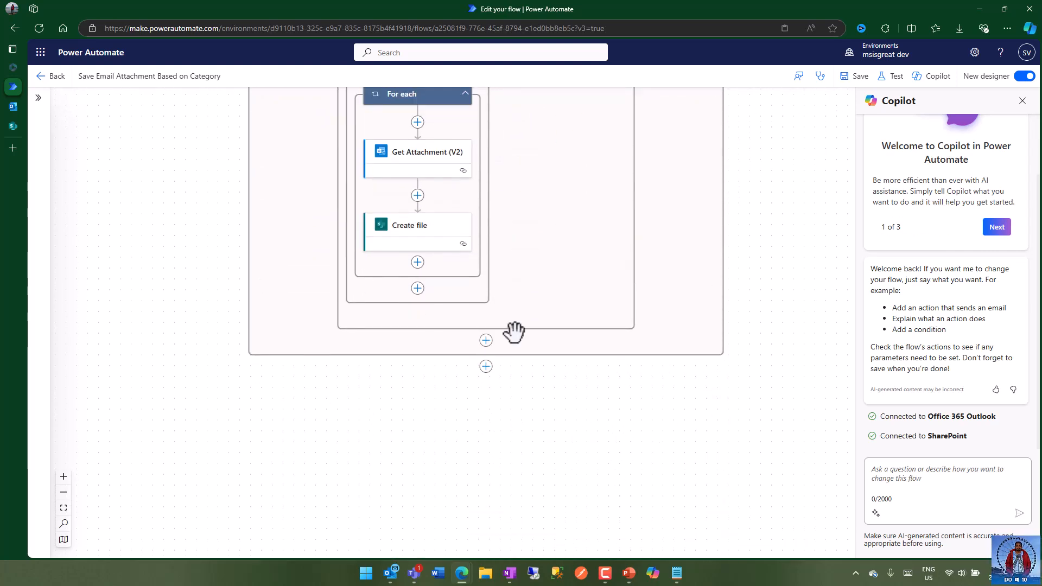
click(417, 262)
click(469, 256)
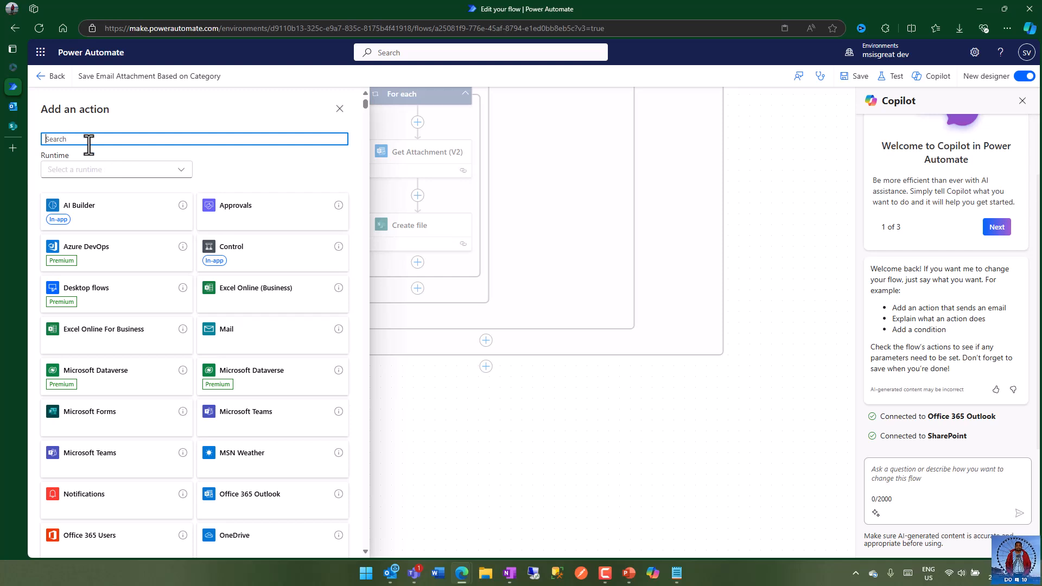
text(update)
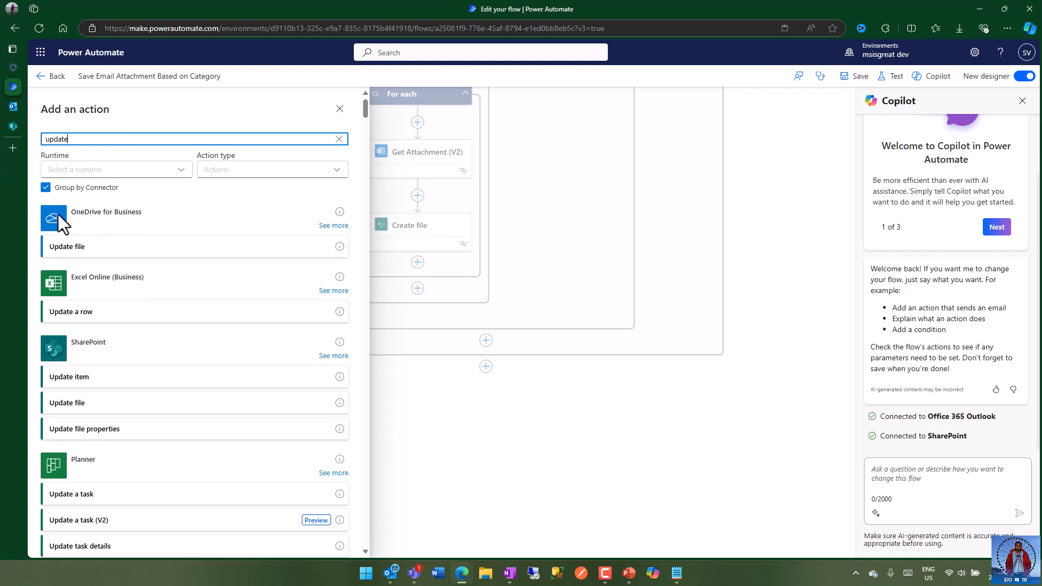
text( file)
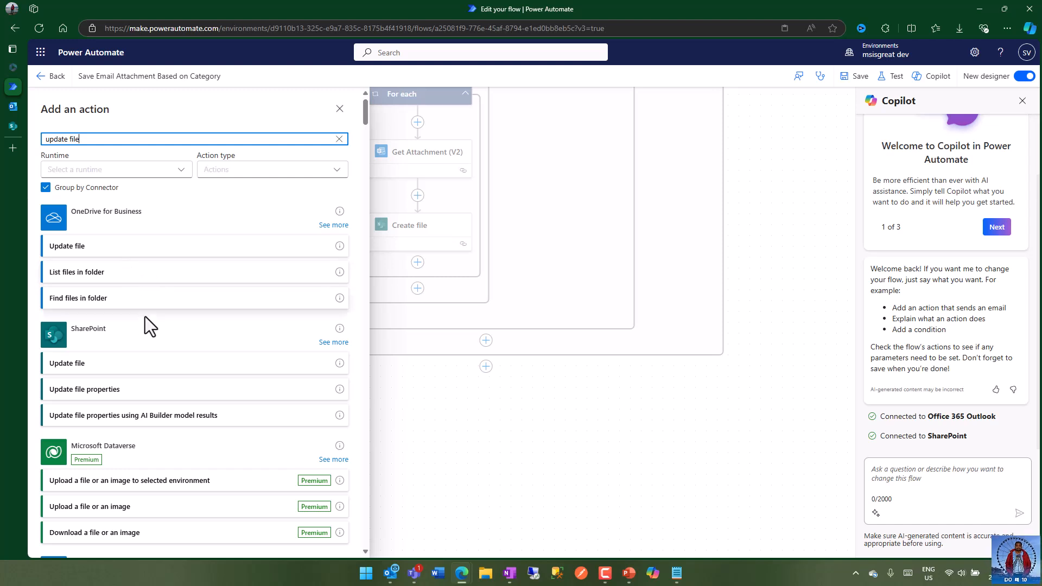
click(113, 391)
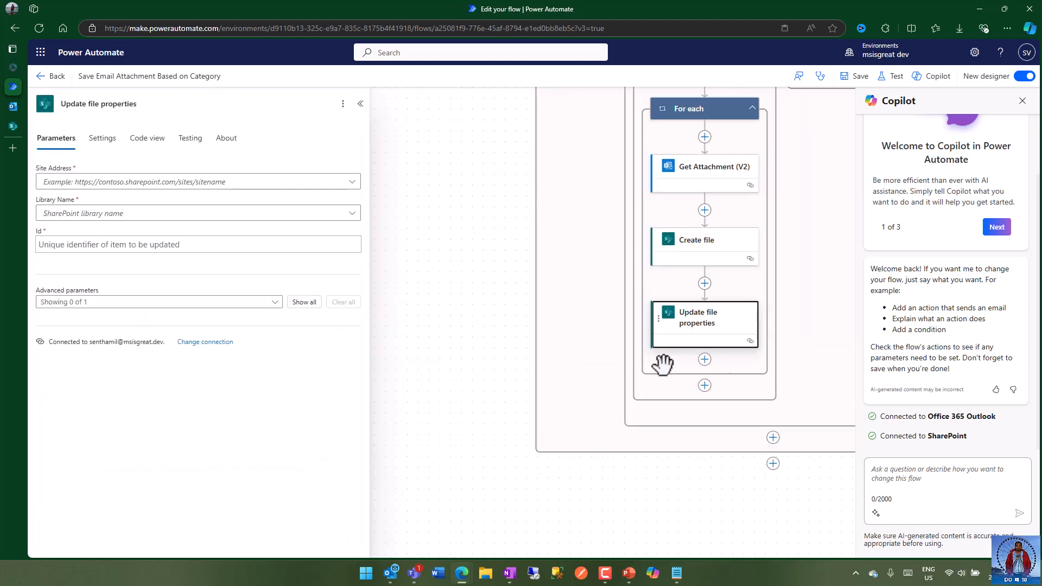
Set the new action's site address to the PowerPlatform site and its library to EmailDocuments.
click(88, 184)
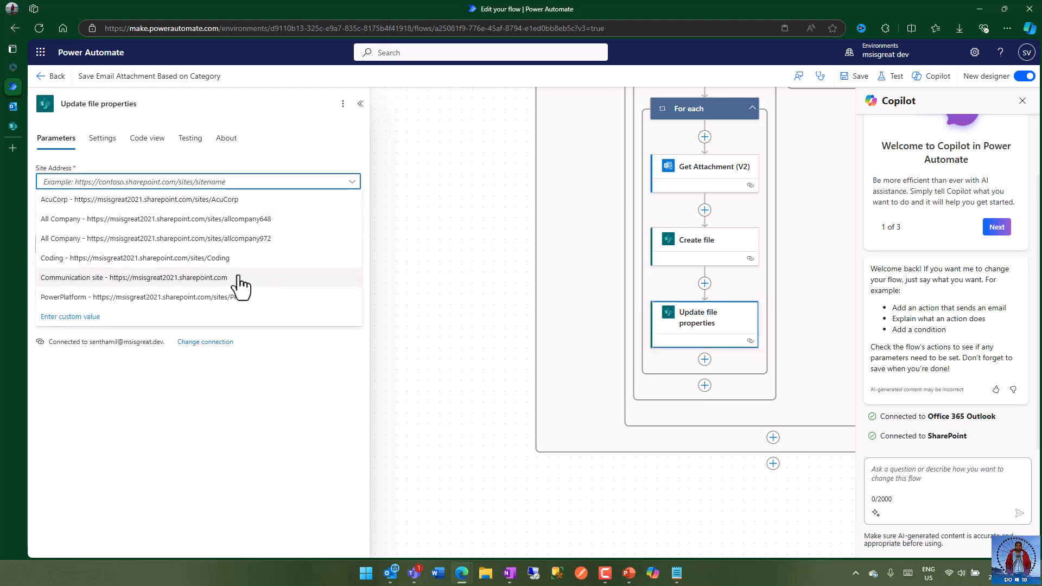
click(237, 298)
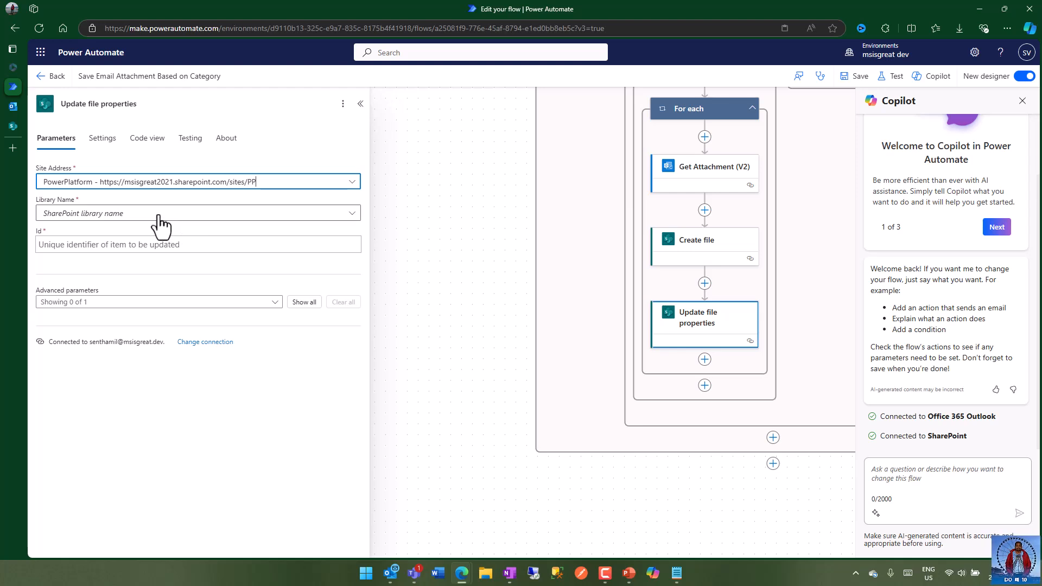
click(159, 216)
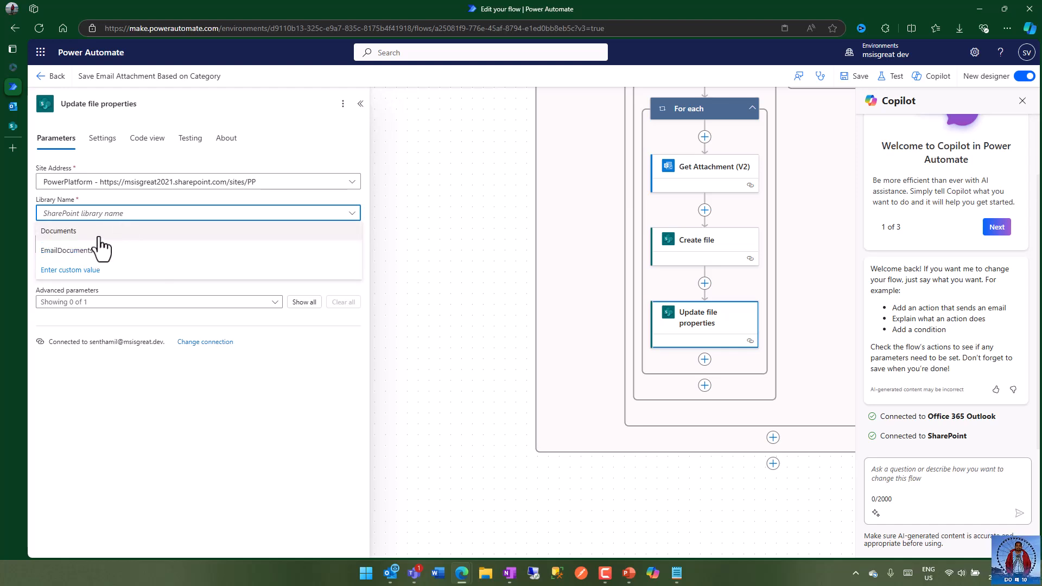
click(74, 252)
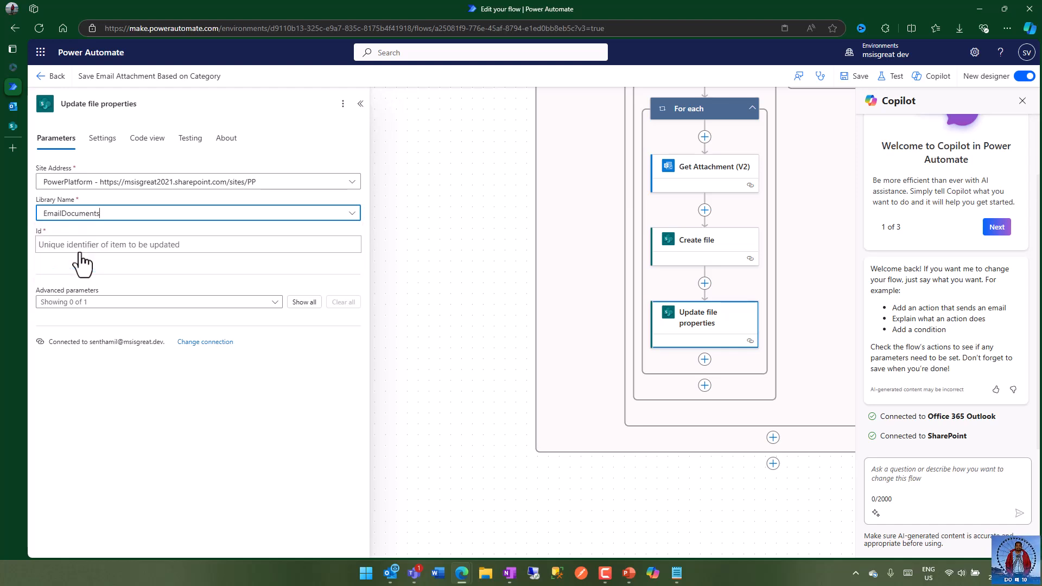
Fill the action's Id with the body/ItemId dynamic value from Create file.
click(122, 245)
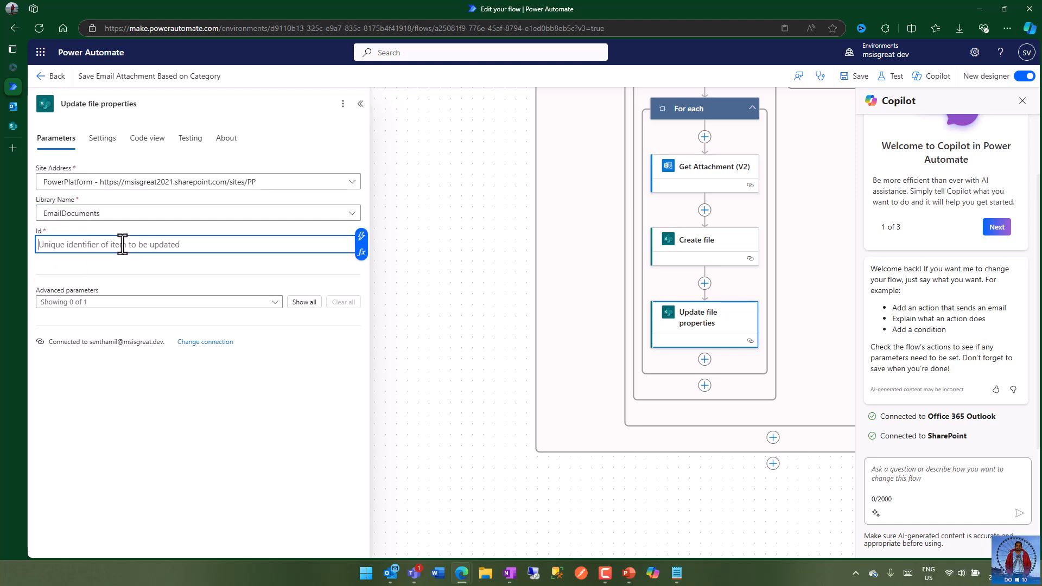
click(361, 239)
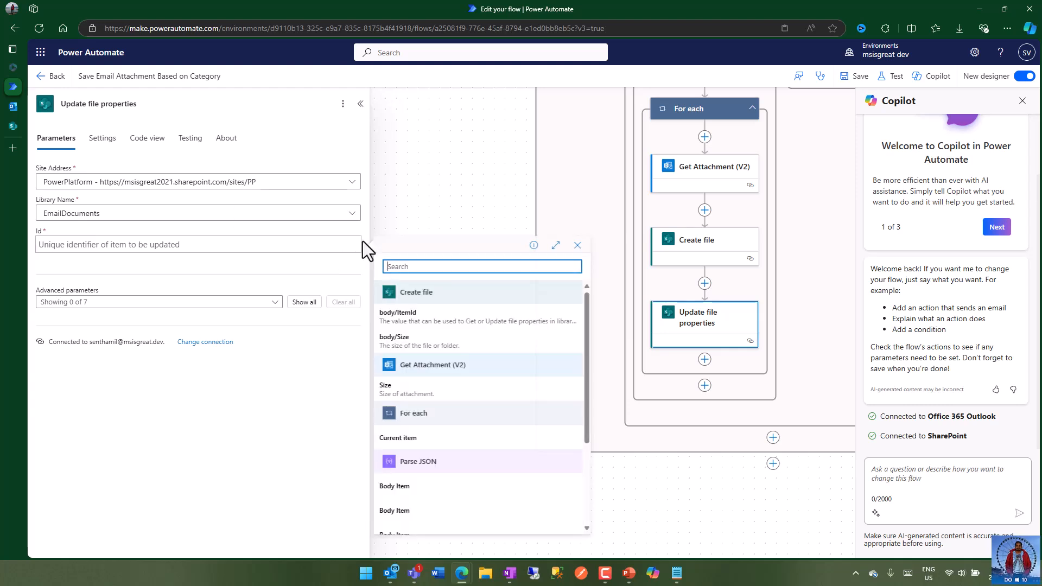
click(442, 325)
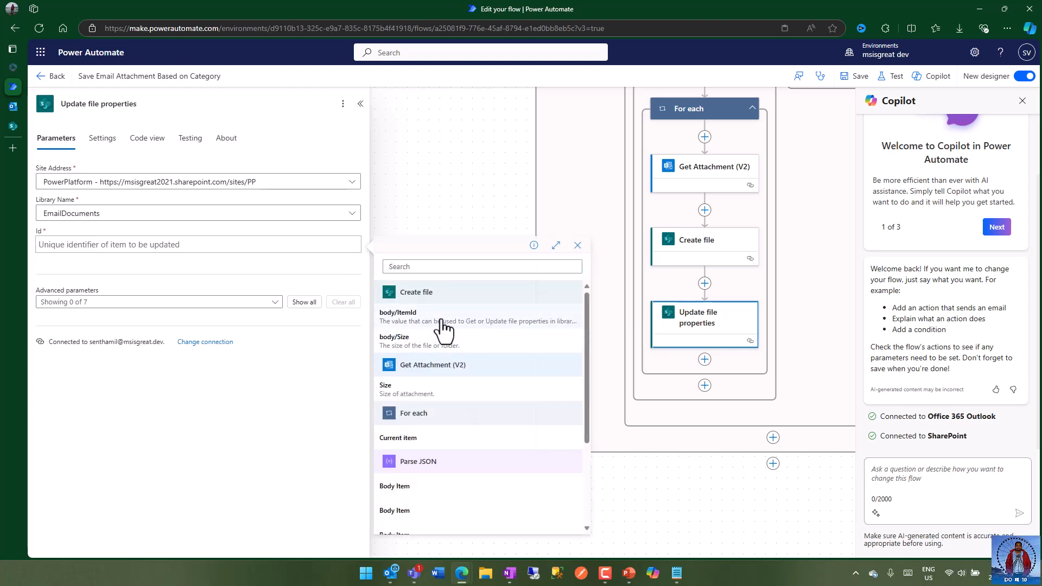
Show the Subject, From and To columns among the action's advanced parameters.
click(224, 304)
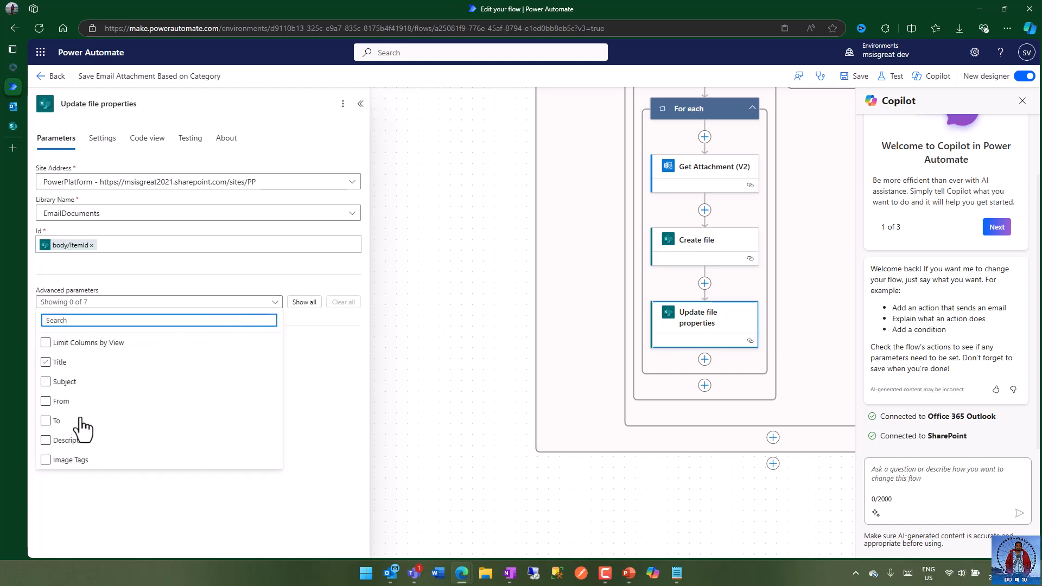
click(46, 382)
click(45, 401)
click(45, 421)
click(327, 383)
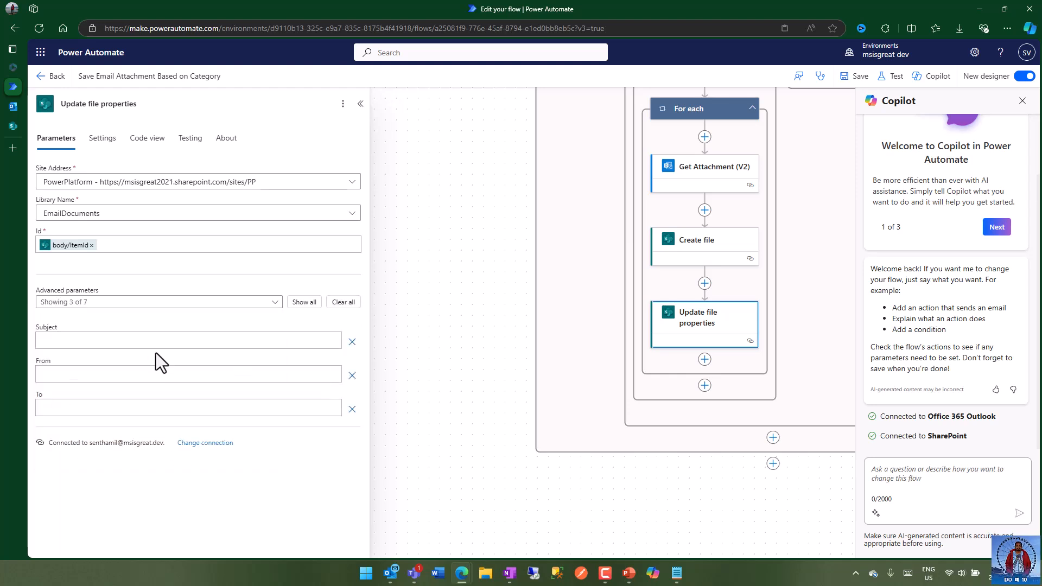
Fill the Subject column with the Subject dynamic value from the When a new email arrives (V3) trigger.
click(227, 339)
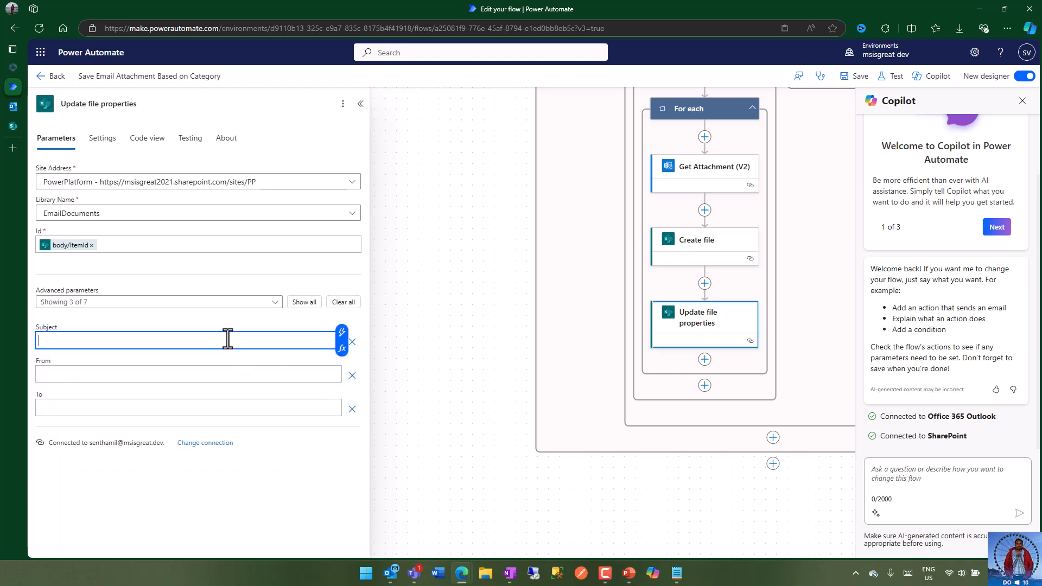
click(342, 331)
scroll(454, 438, down, 6)
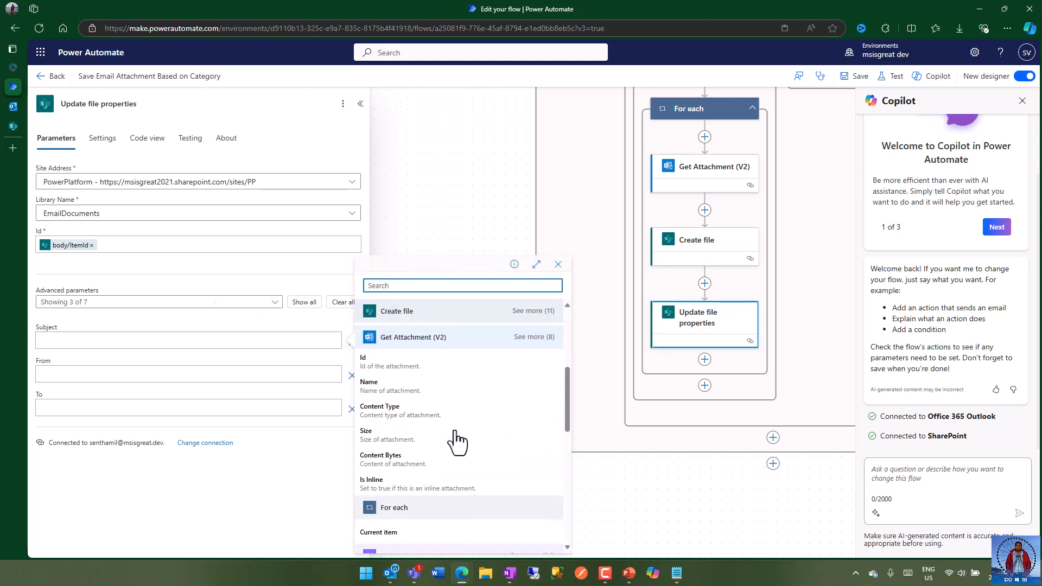
scroll(456, 439, down, 10)
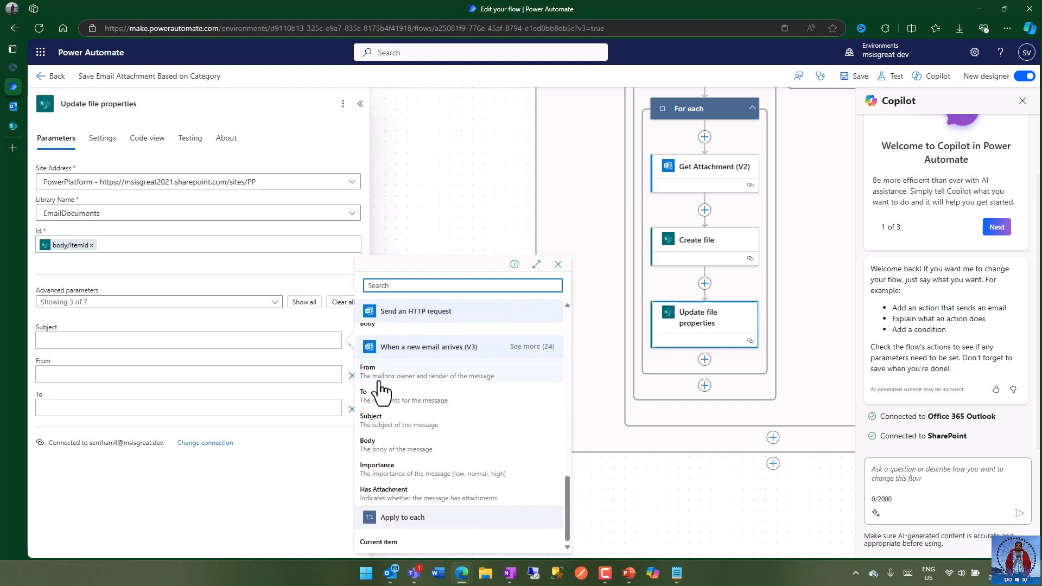
click(394, 432)
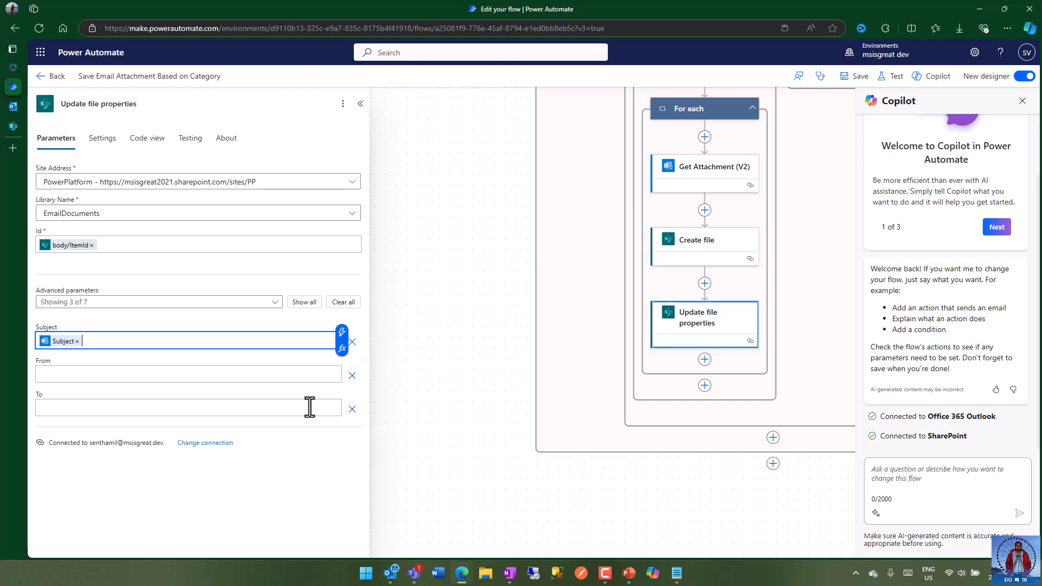
Fill the From column with the From dynamic value from the email trigger.
click(217, 379)
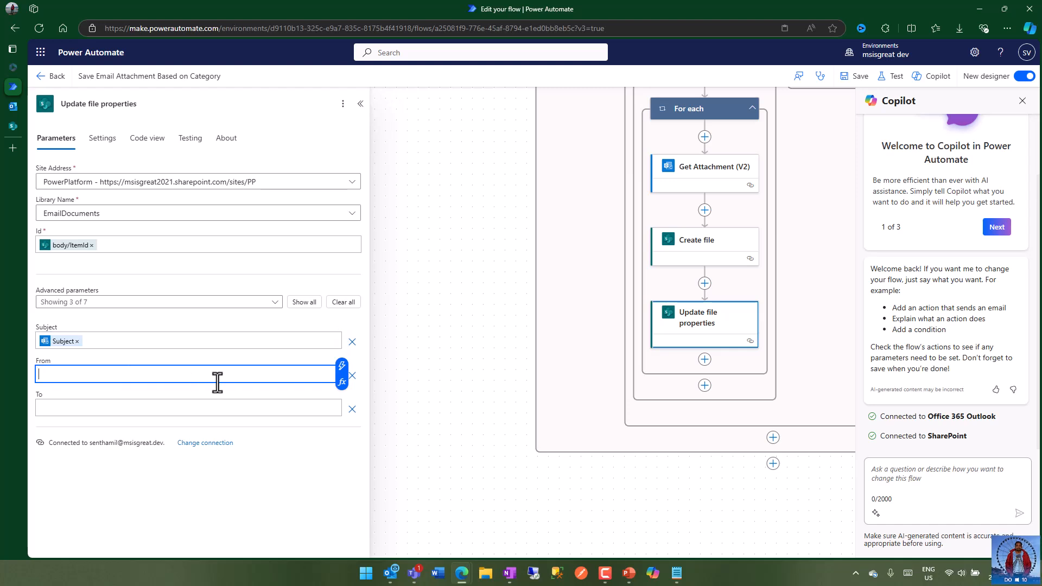
click(342, 366)
scroll(482, 453, down, 10)
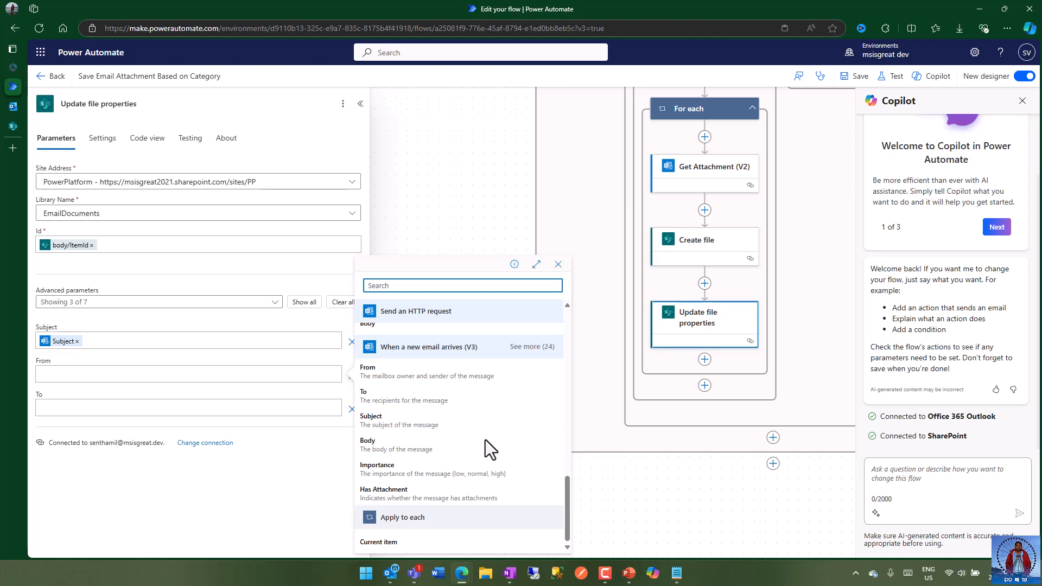
scroll(445, 445, up, 1)
scroll(437, 493, down, 1)
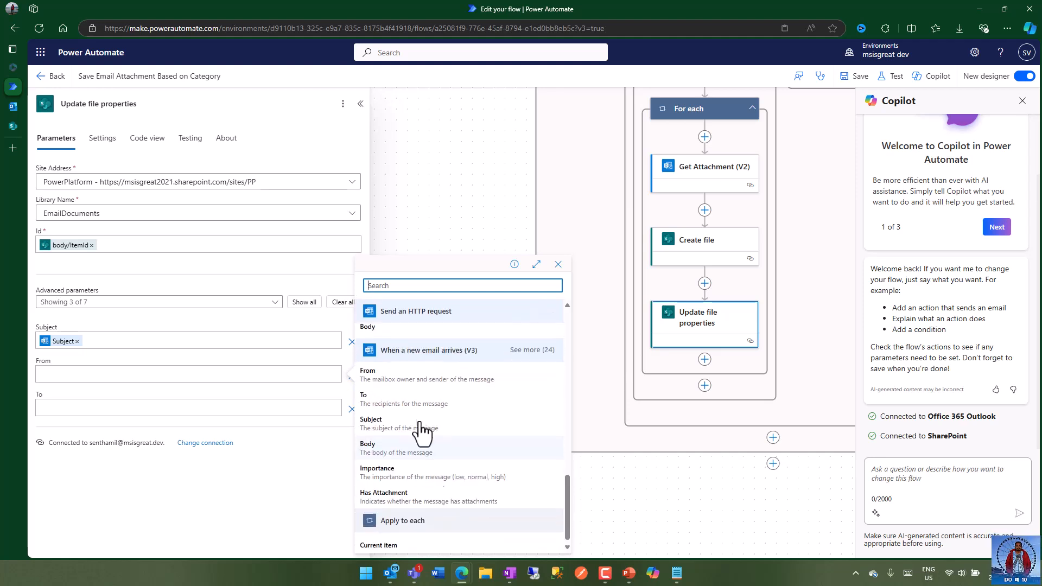
Fill the To column with the To dynamic value from the email trigger.
click(119, 408)
click(339, 400)
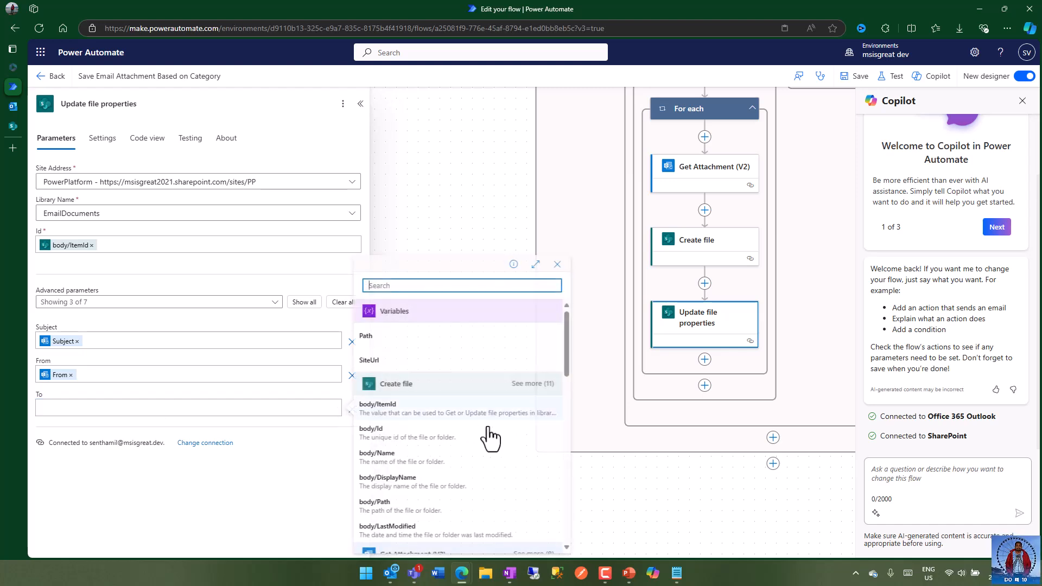
scroll(482, 426, down, 1)
scroll(487, 432, down, 8)
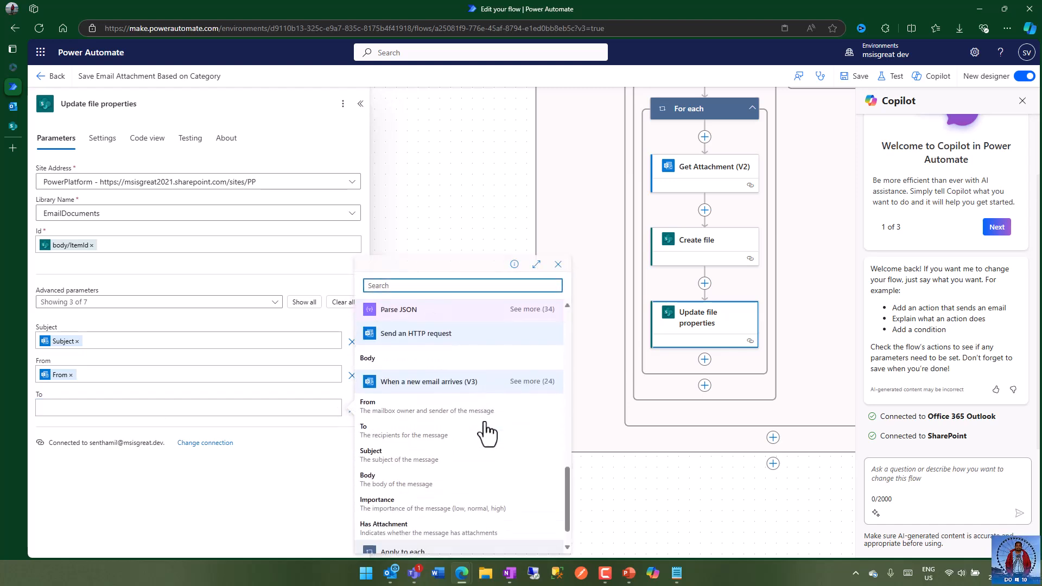
click(434, 400)
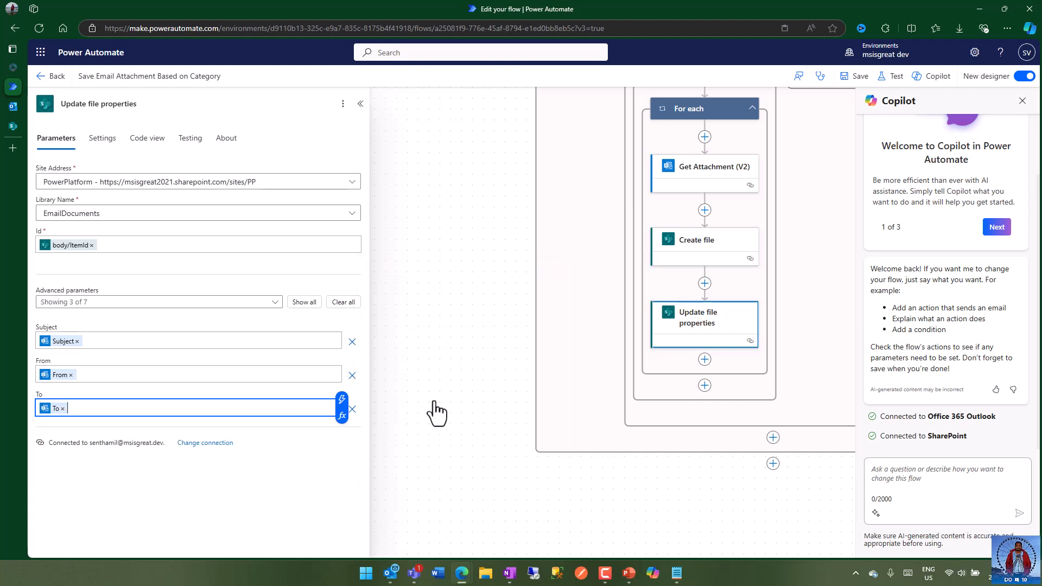
click(234, 492)
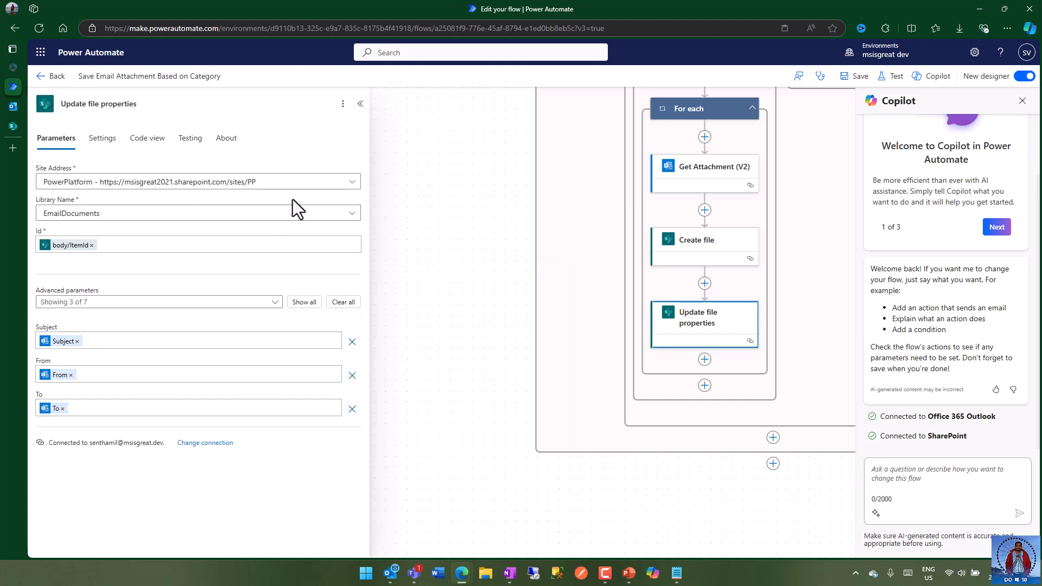
Close the action's settings and Copilot, save the flow and dismiss the save notification.
click(449, 199)
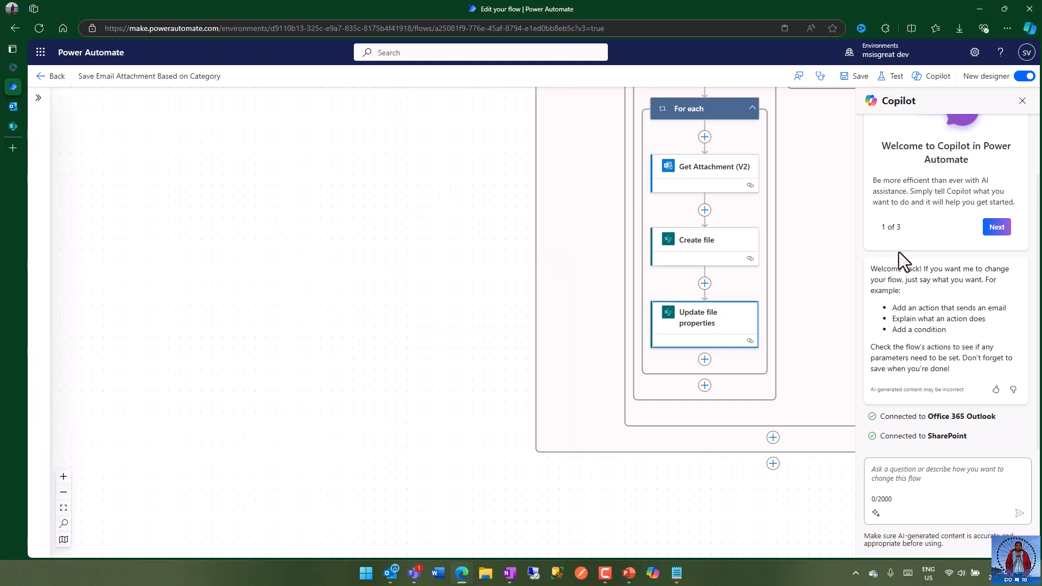
click(1022, 104)
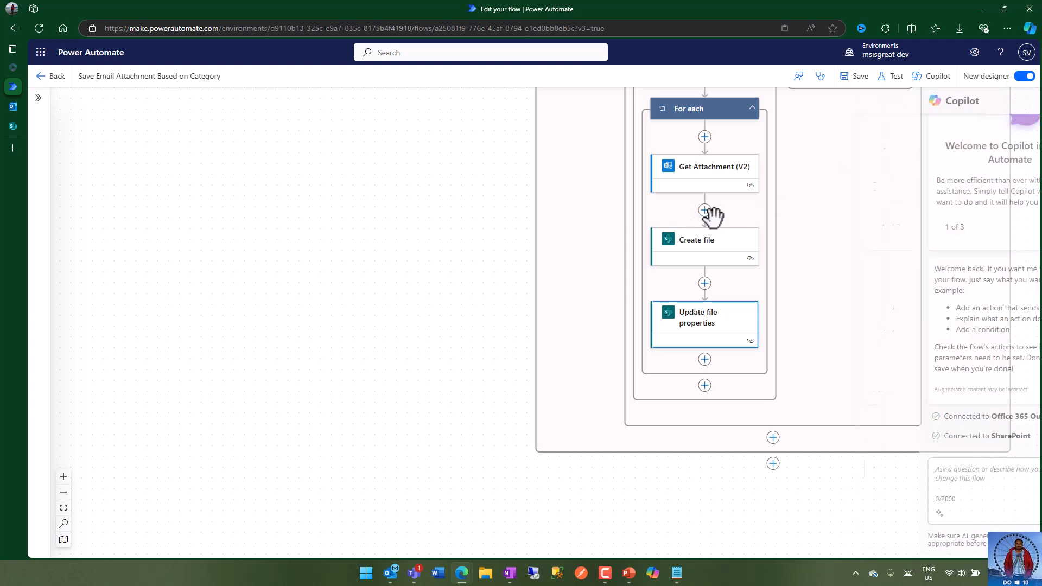
click(856, 80)
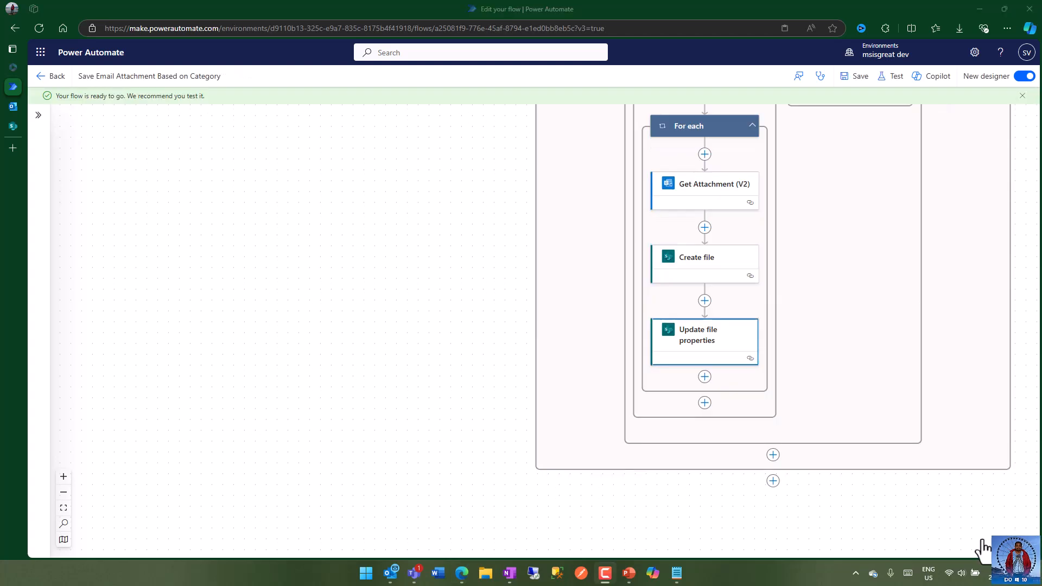
click(1023, 96)
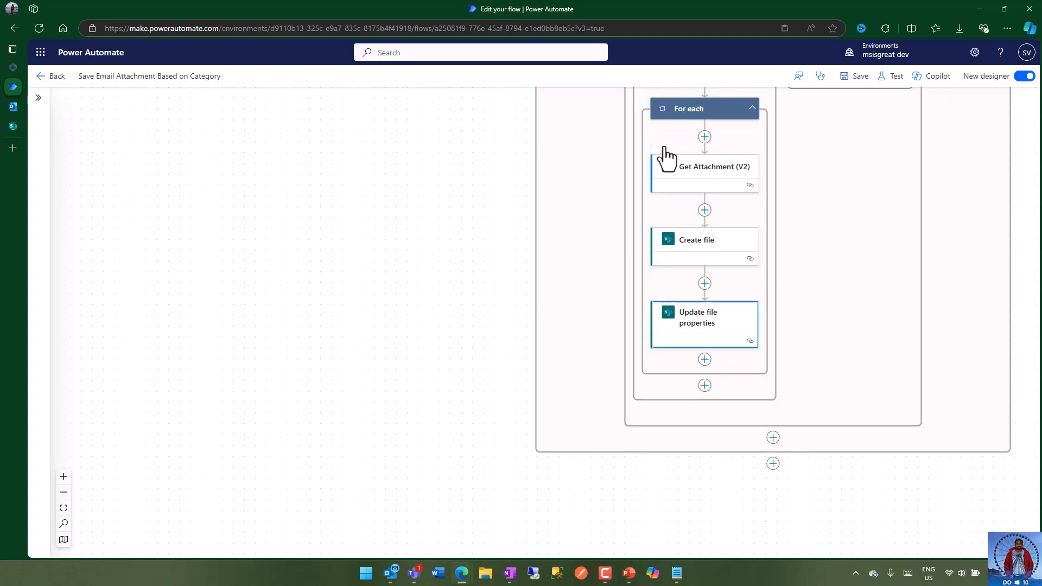
Return to the flow's details page, open its latest run and resubmit it.
click(50, 76)
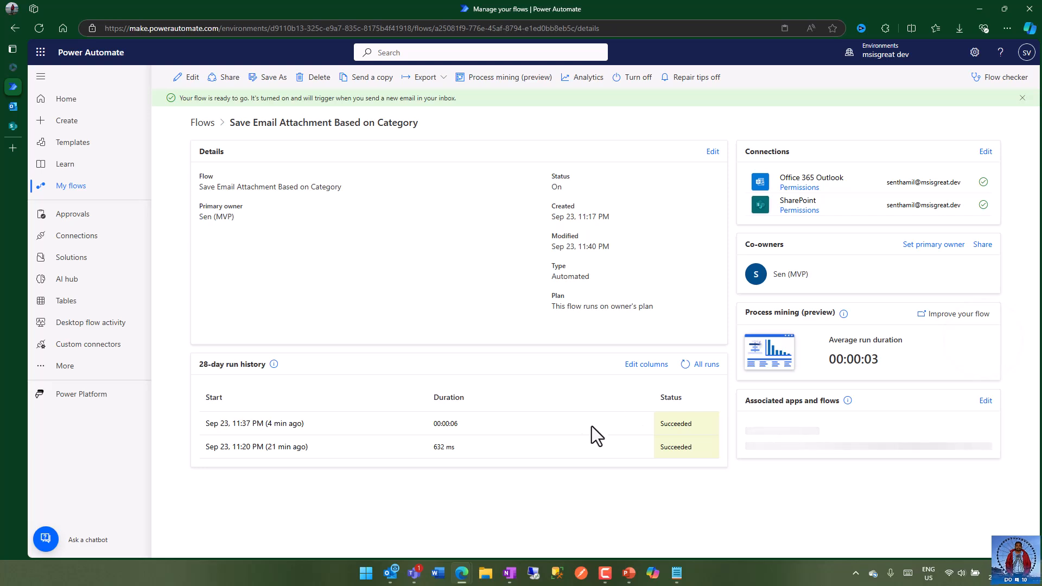
click(285, 425)
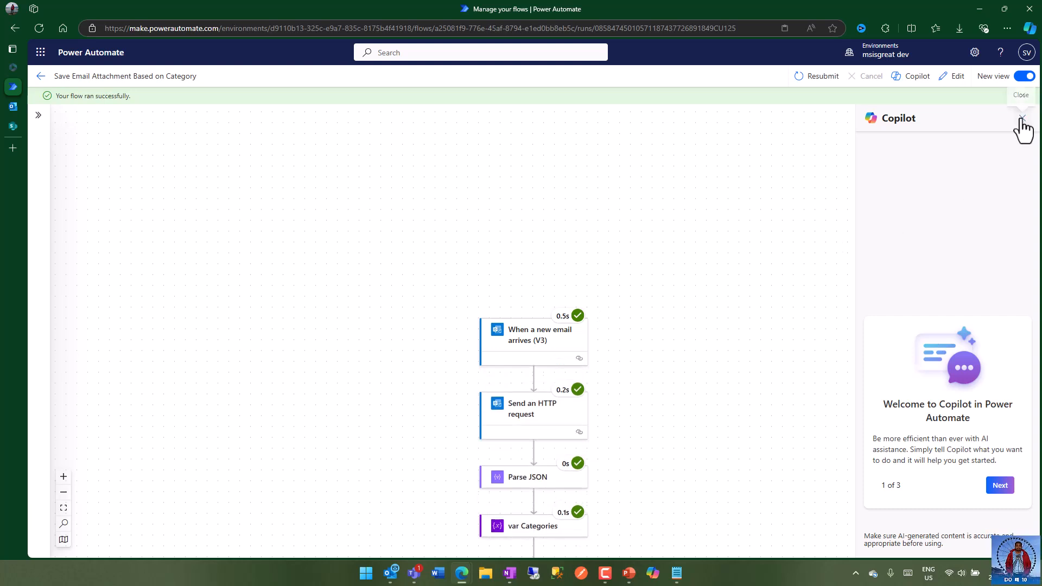
click(1022, 118)
click(1022, 95)
click(817, 79)
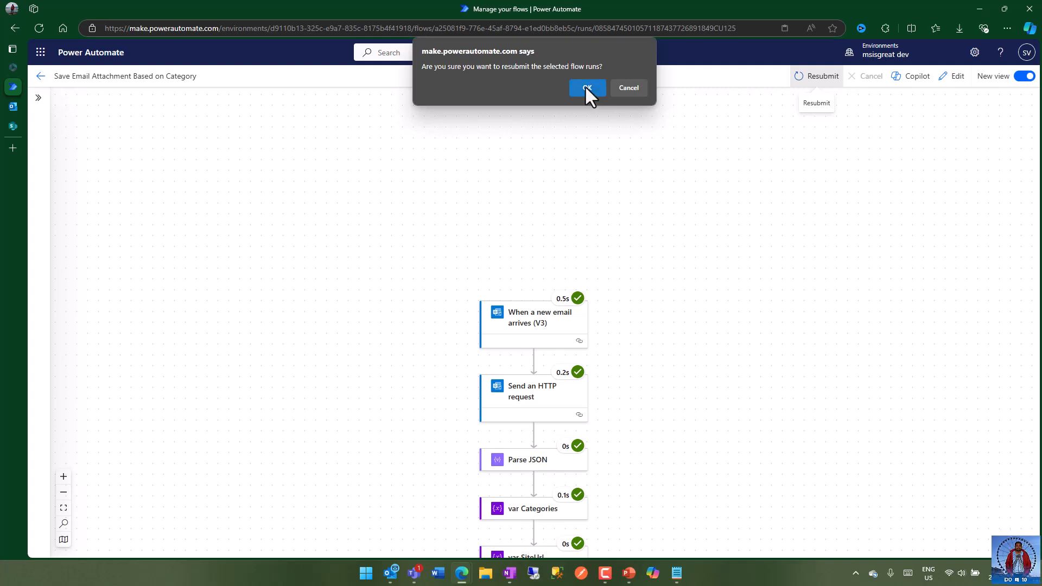
click(586, 87)
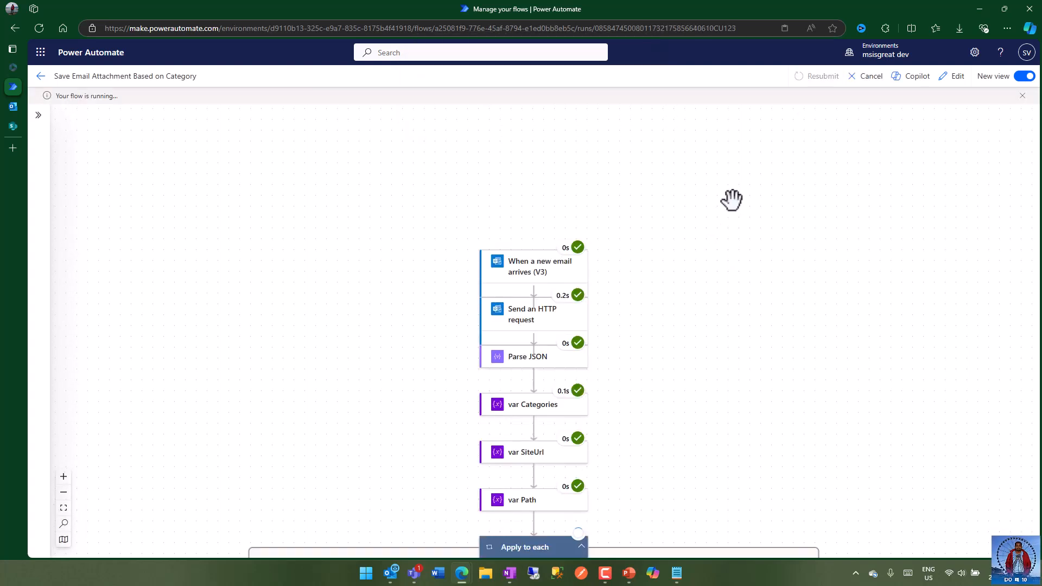
scroll(736, 234, down, 2)
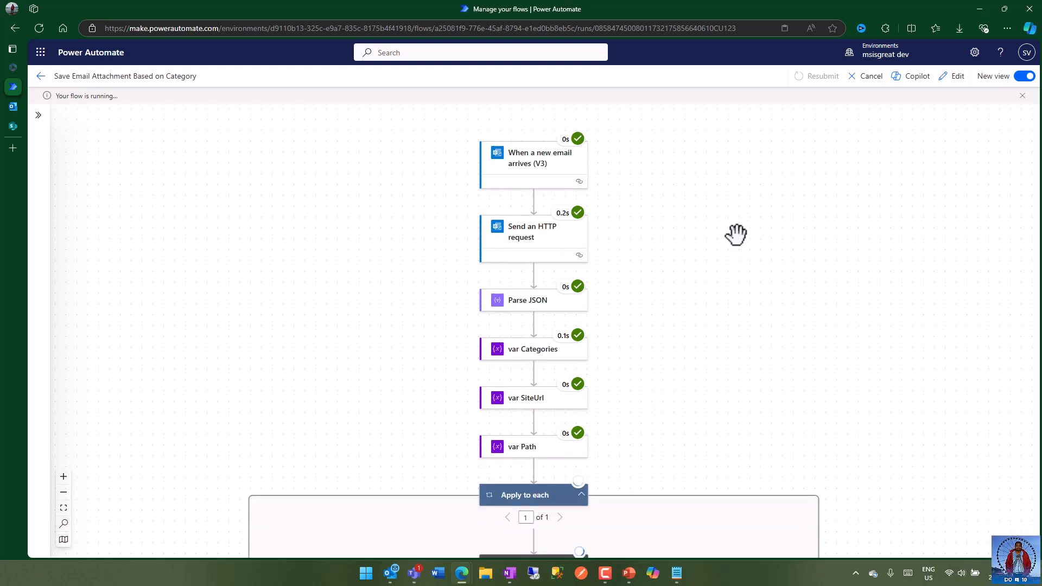
Follow the resubmitted run through the Apply to each, Switch and Condition actions, and dismiss the run status notification.
scroll(735, 234, down, 2)
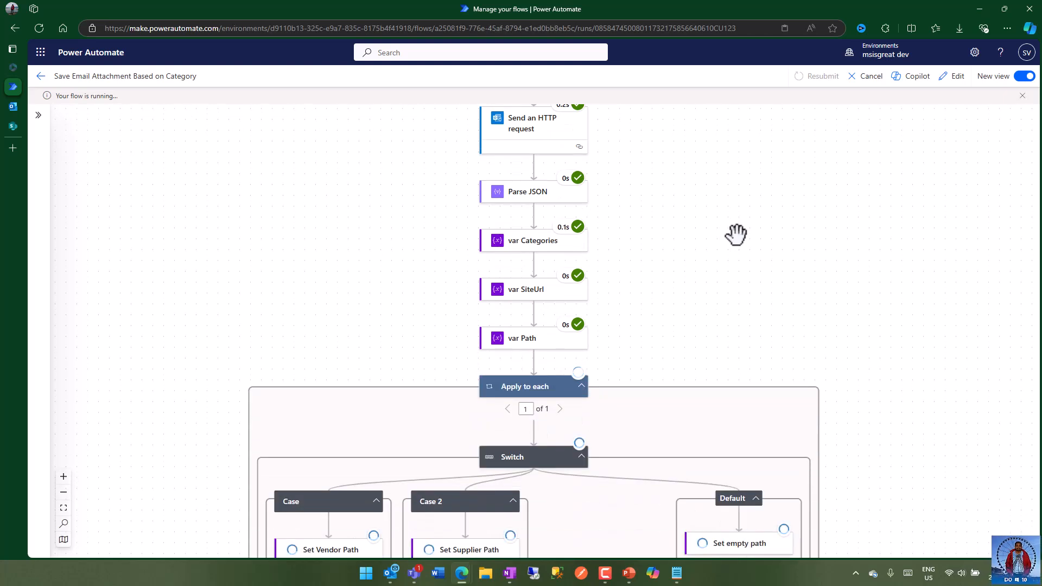
scroll(736, 235, down, 2)
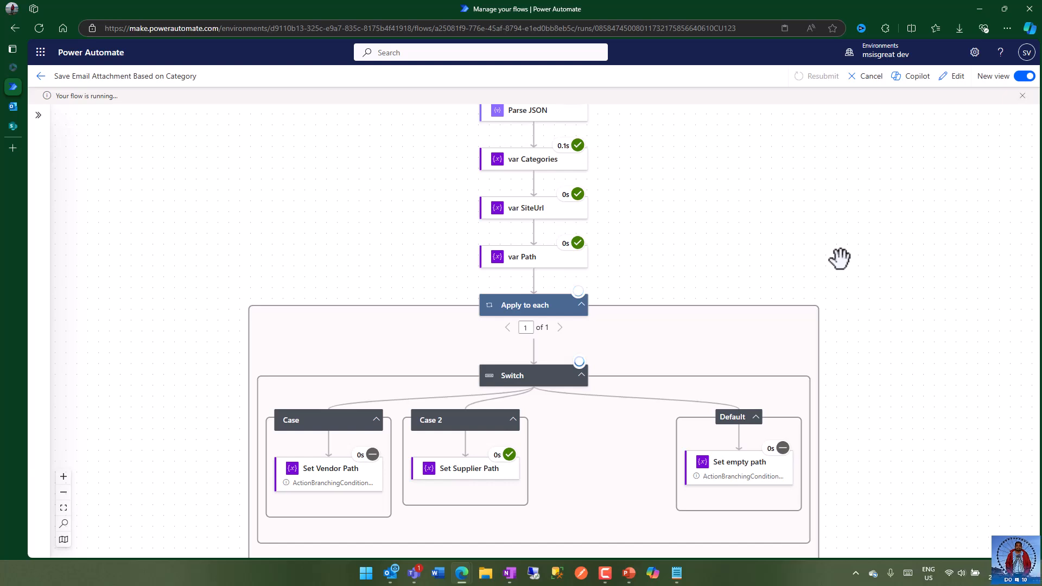
scroll(839, 259, down, 1)
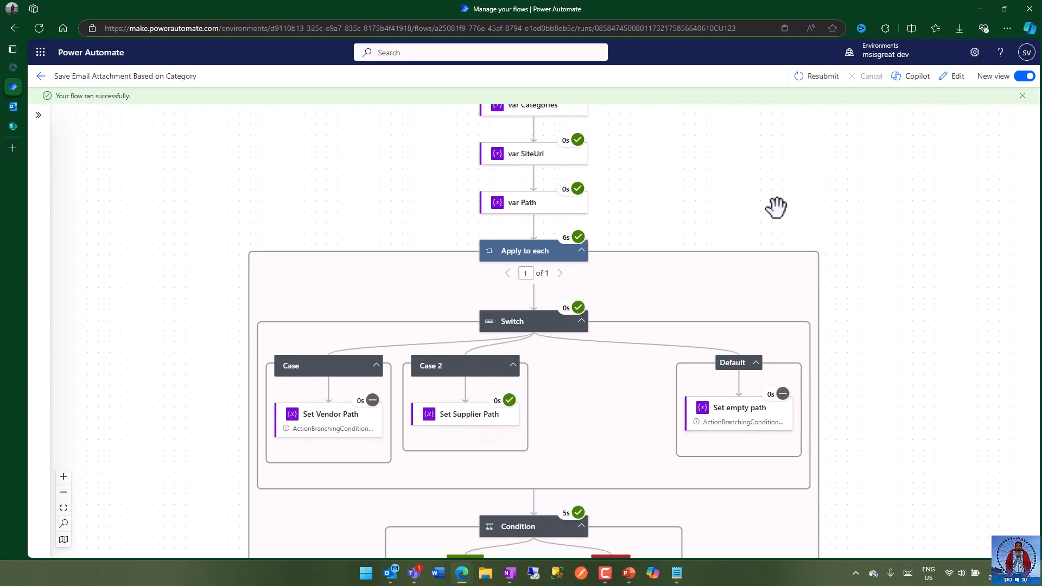
click(1023, 96)
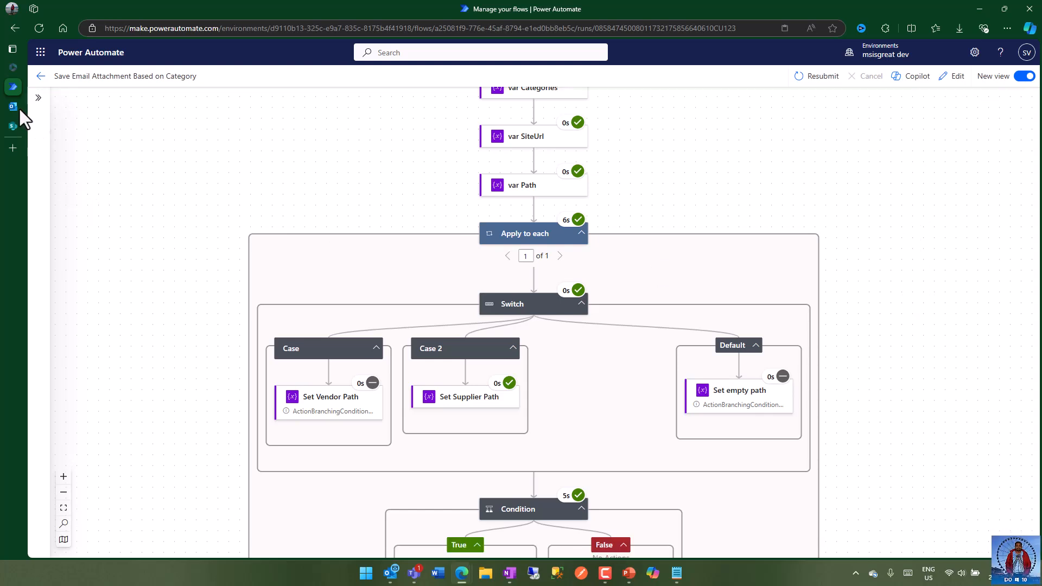
Switch to the Supplier Reports folder in SharePoint and reload it to check the file's Subject, From and To columns.
click(17, 128)
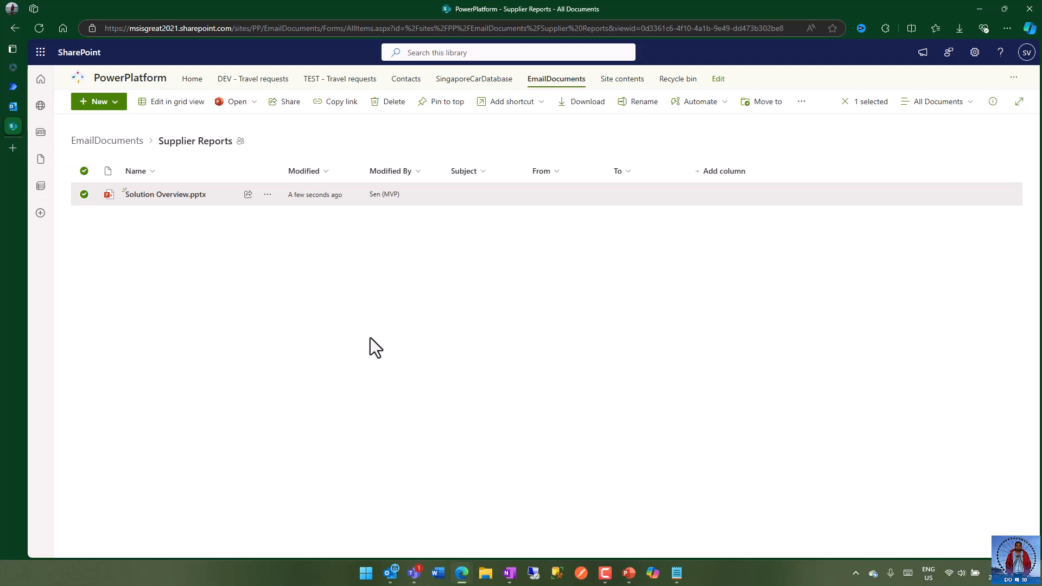
click(359, 333)
click(38, 28)
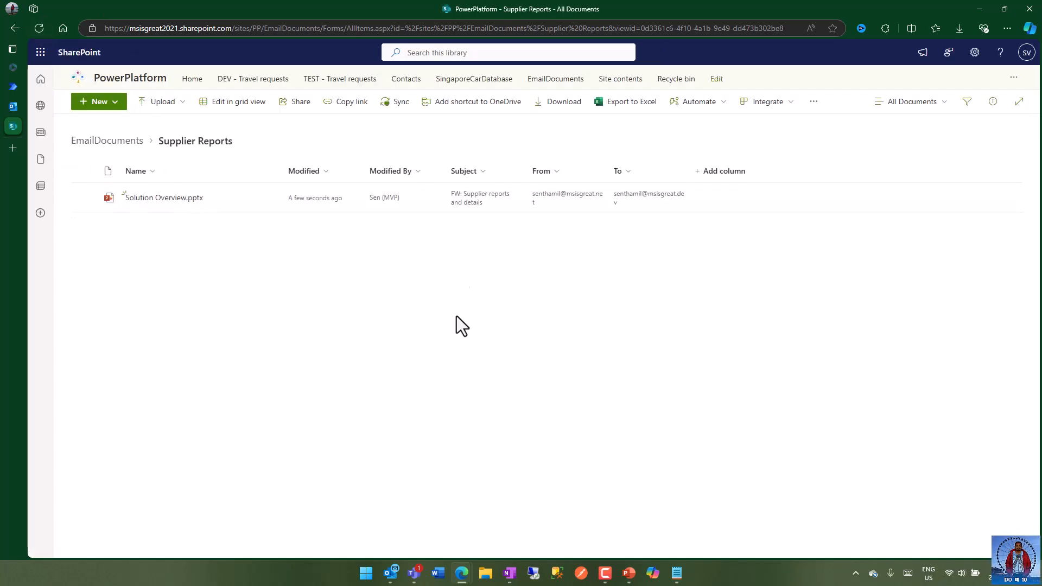